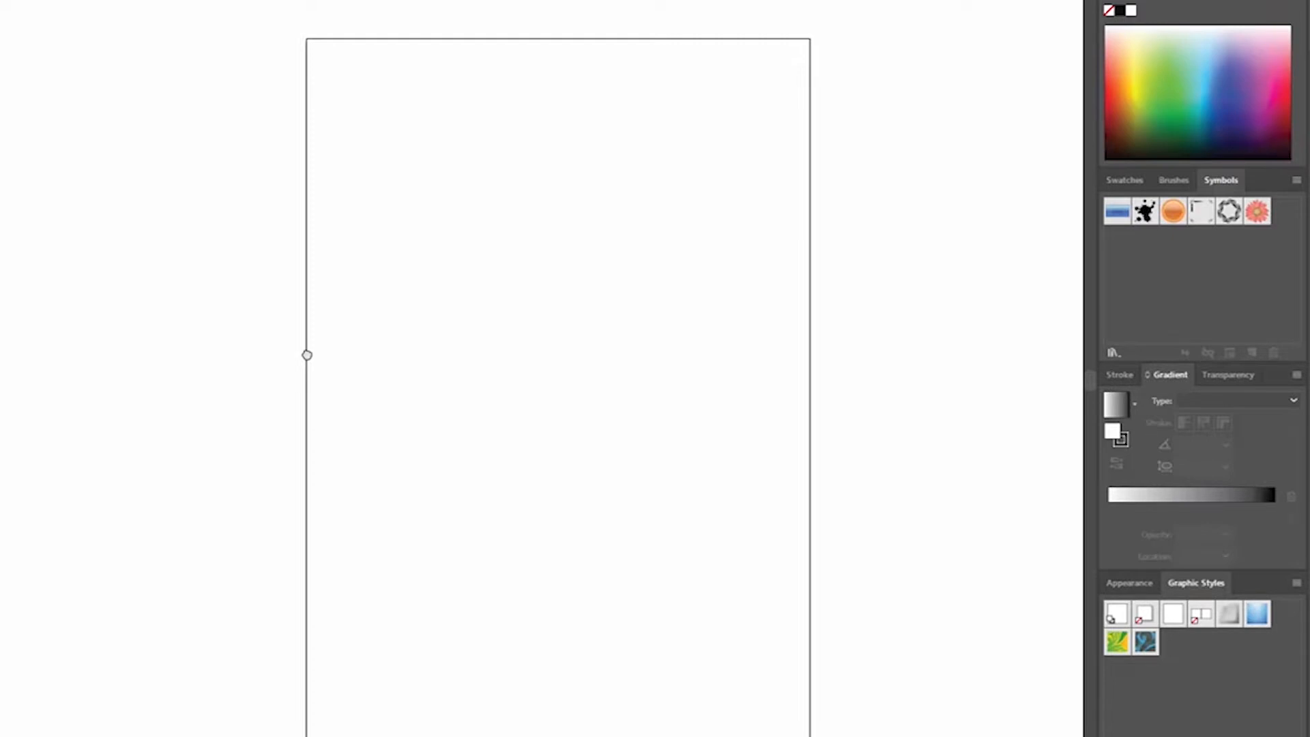
pyautogui.moveTo(301, 196); pyautogui.dragTo(302, 202)
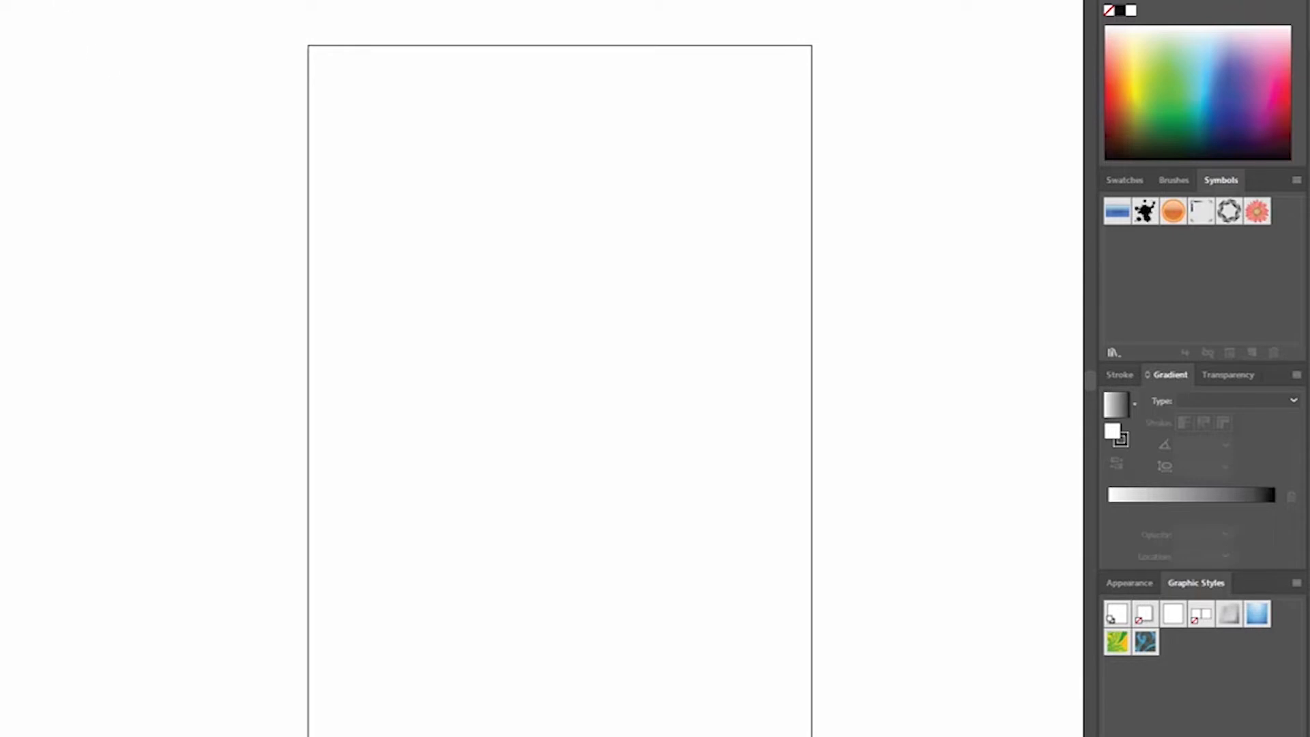
pyautogui.click(8, 1)
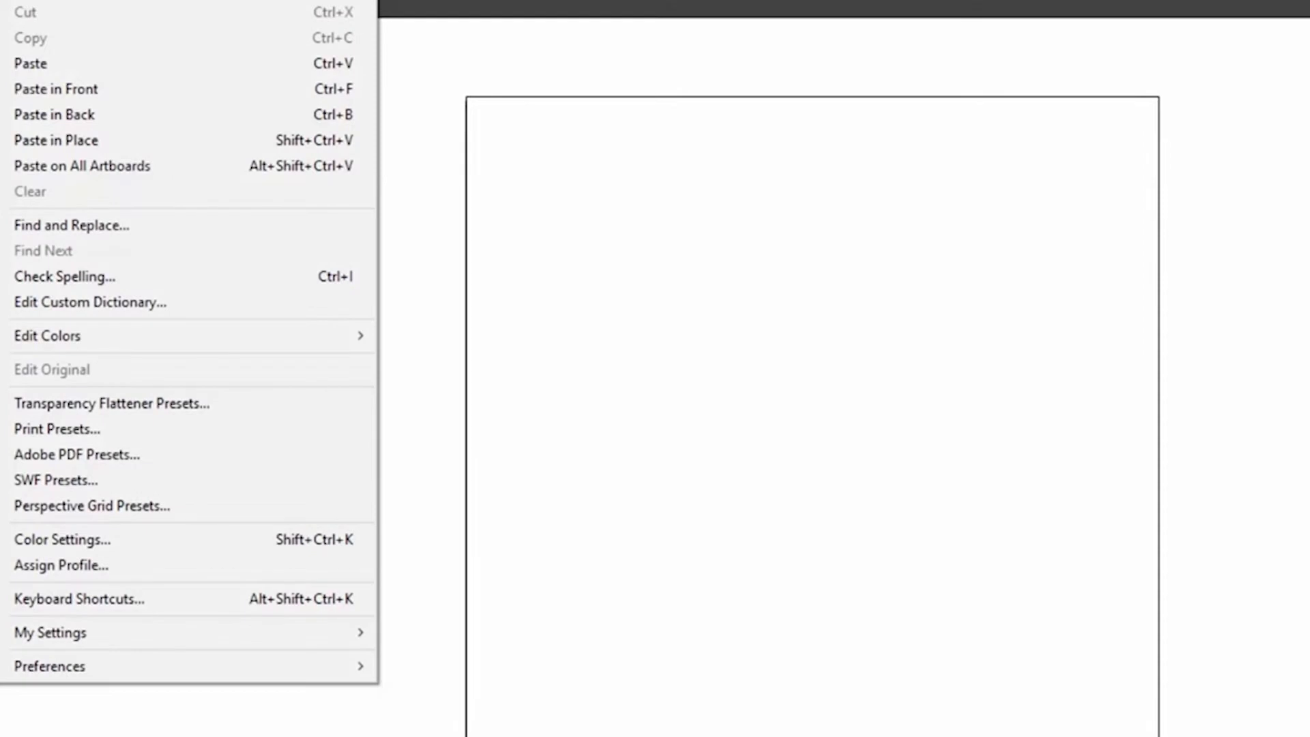
pyautogui.moveTo(59, 675)
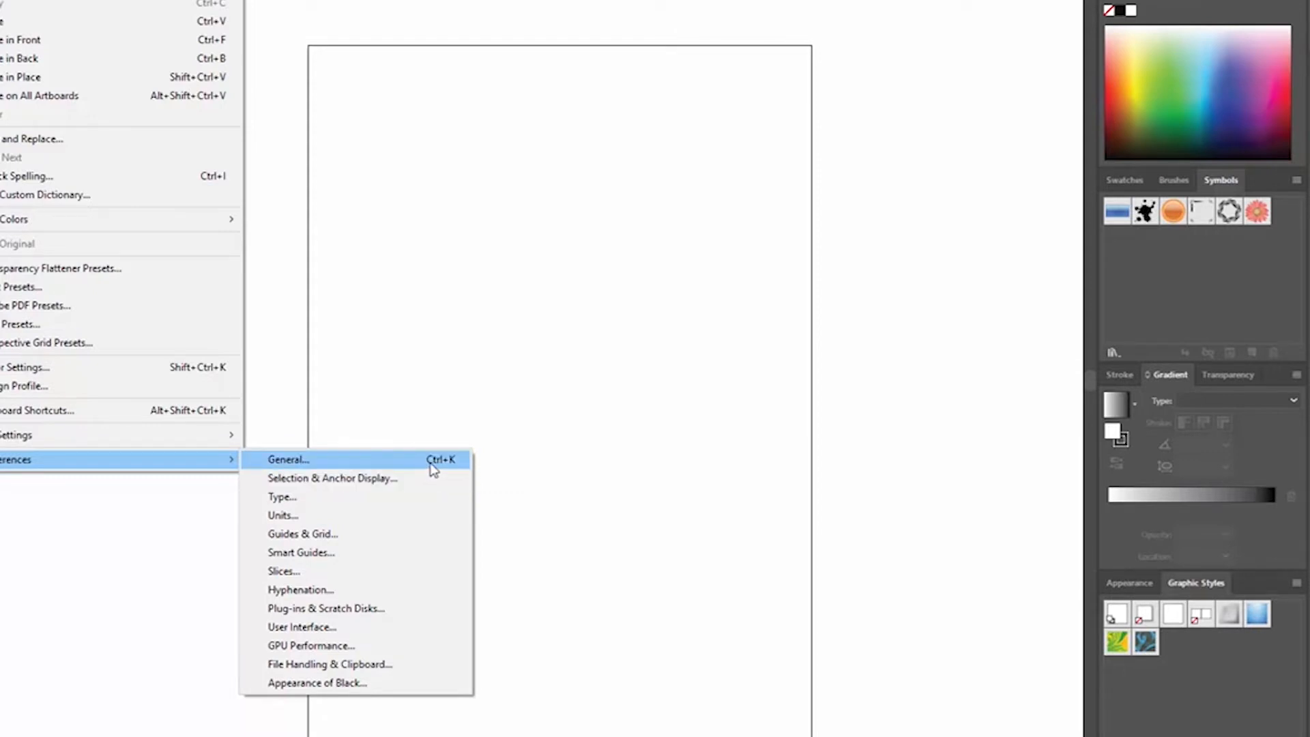
pyautogui.click(655, 360)
pyautogui.hotkey('ctrl', 'k')
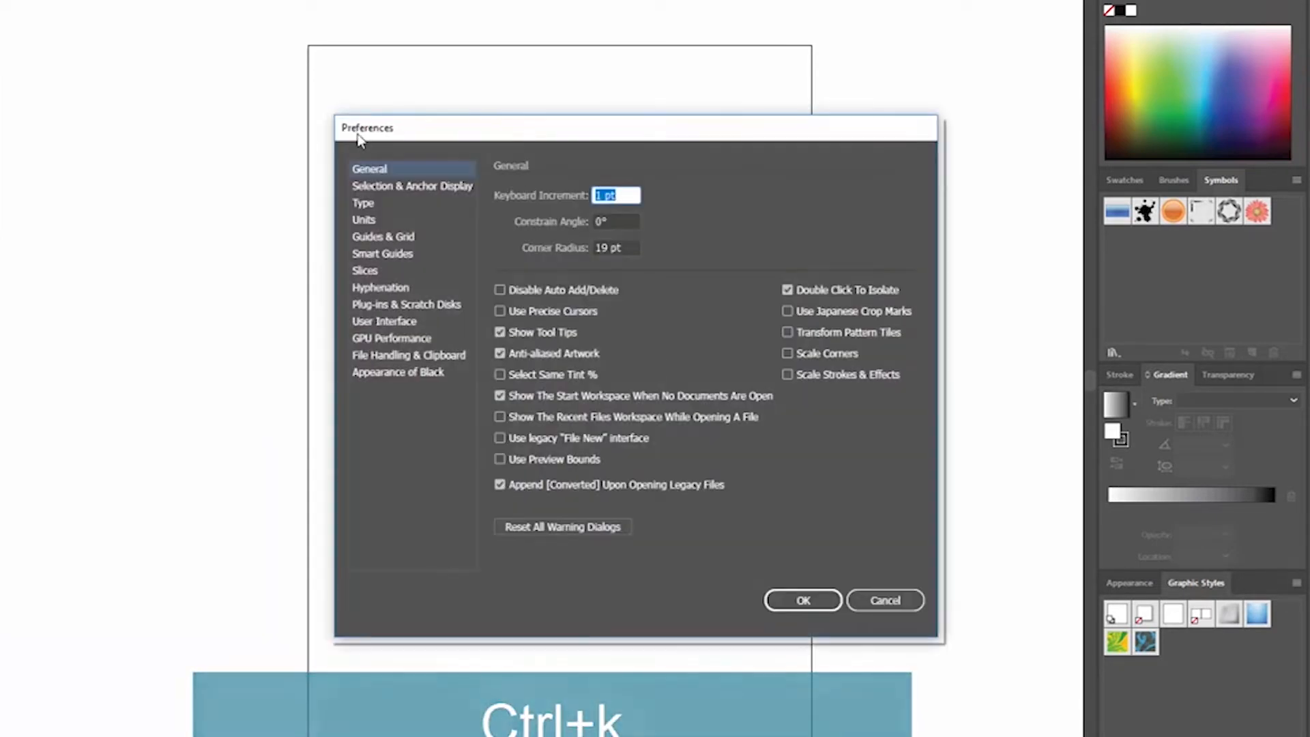
pyautogui.click(881, 605)
# Set the keyboard increment to 1 pt in the General preferences and apply it
pyautogui.click(0, 0)
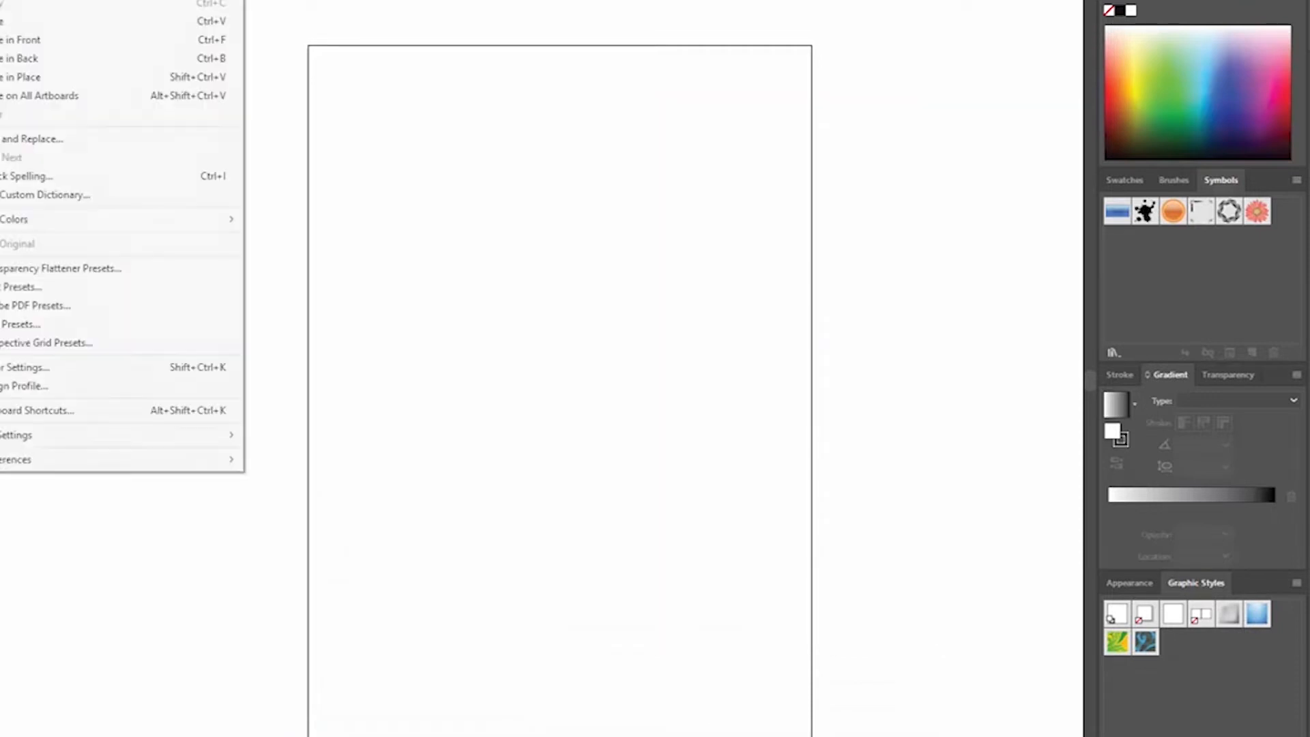
pyautogui.moveTo(48, 467)
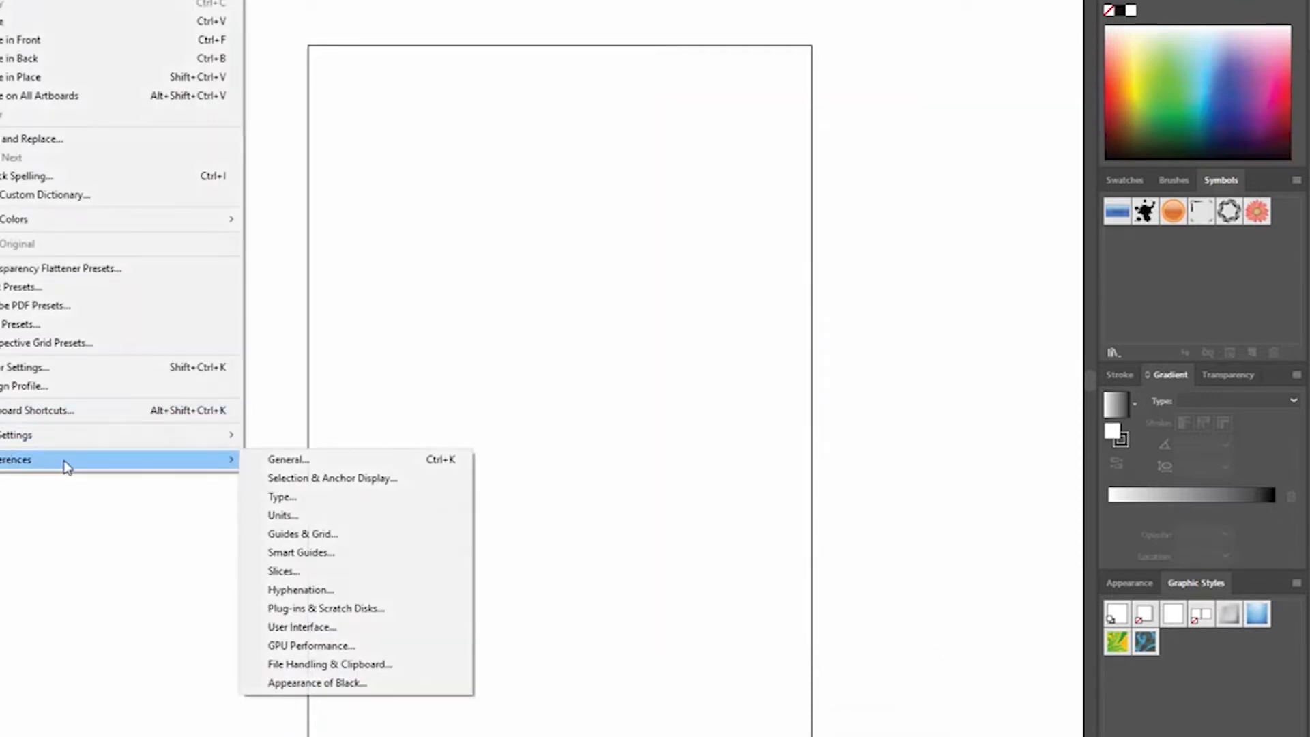
pyautogui.click(334, 459)
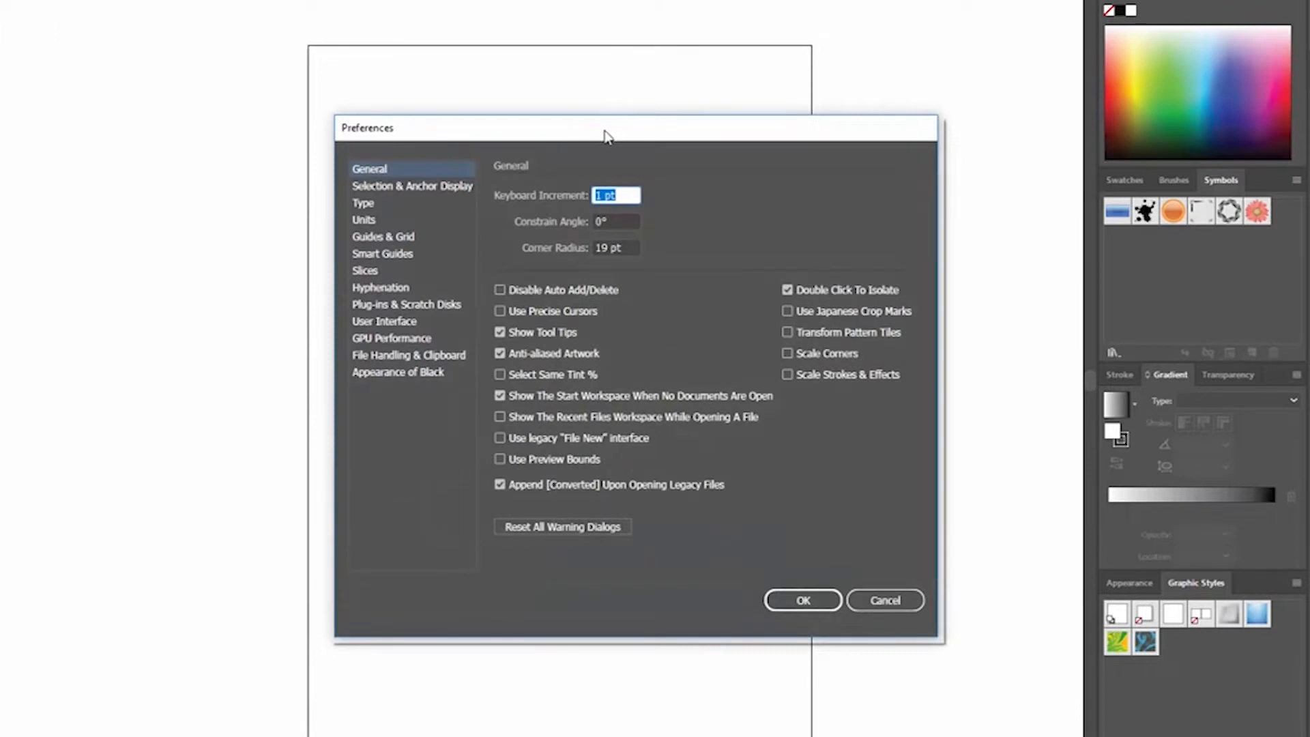
pyautogui.moveTo(612, 129); pyautogui.dragTo(594, 131)
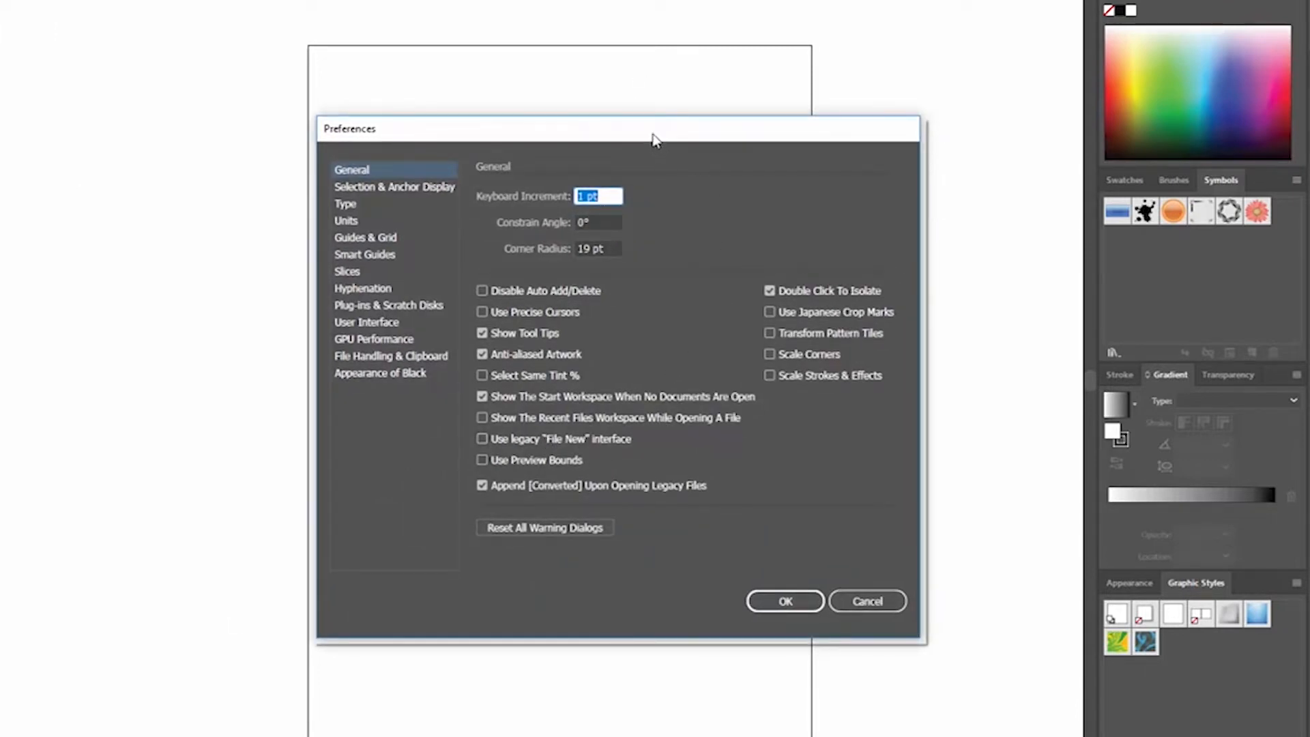
pyautogui.moveTo(646, 131); pyautogui.dragTo(623, 130)
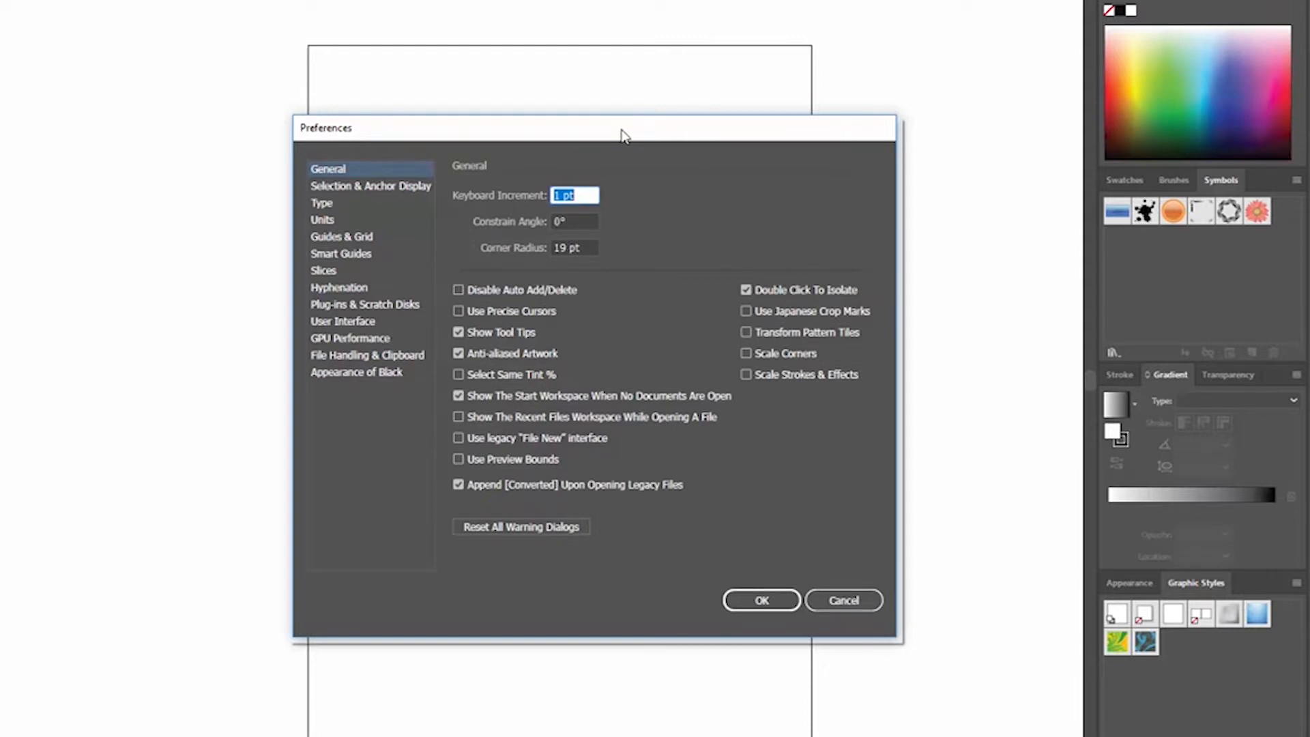
pyautogui.press('BackSpace')
pyautogui.write('1')
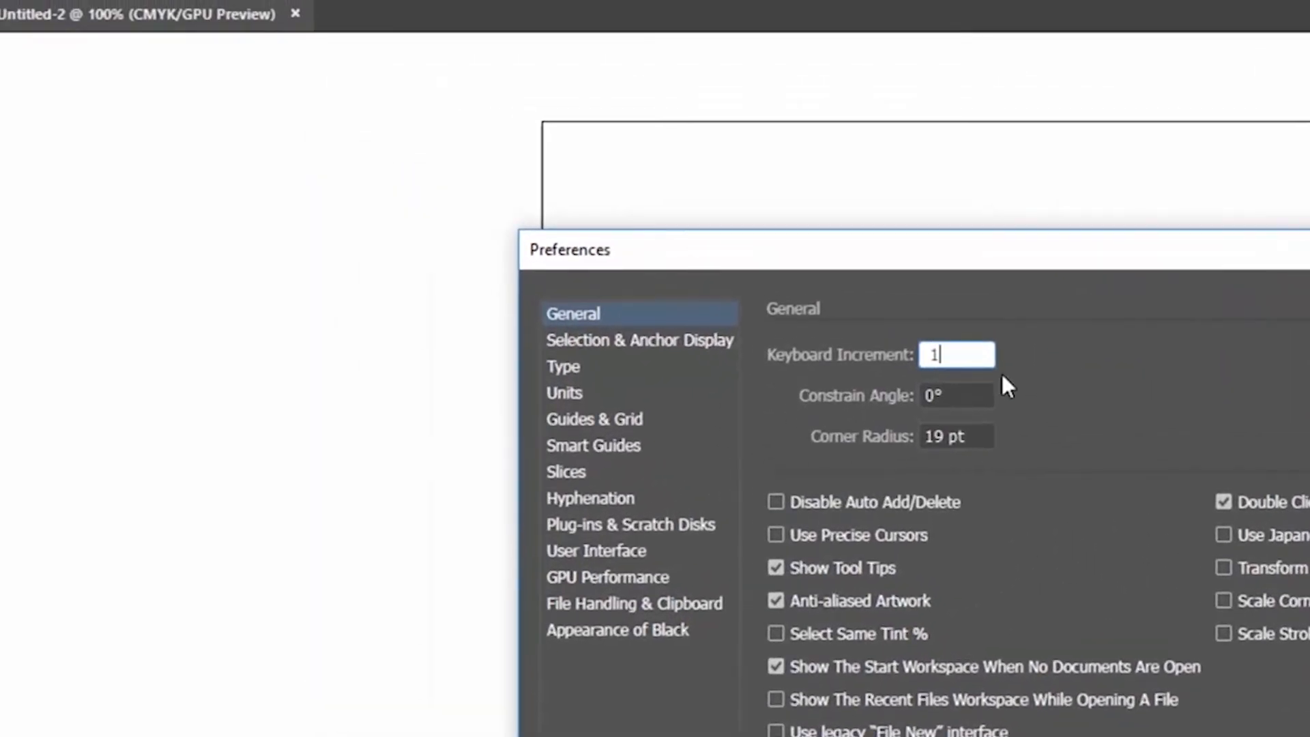
pyautogui.click(947, 396)
pyautogui.click(976, 354)
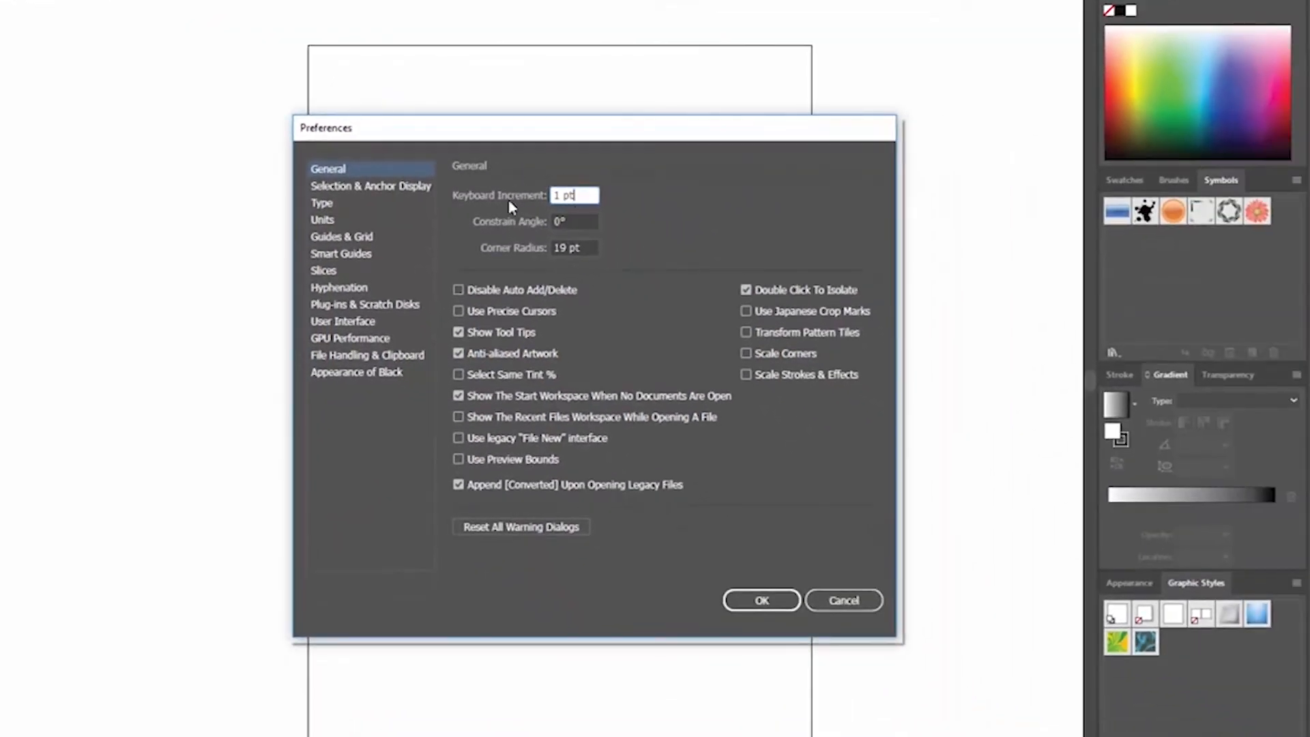
pyautogui.moveTo(577, 195); pyautogui.dragTo(552, 198)
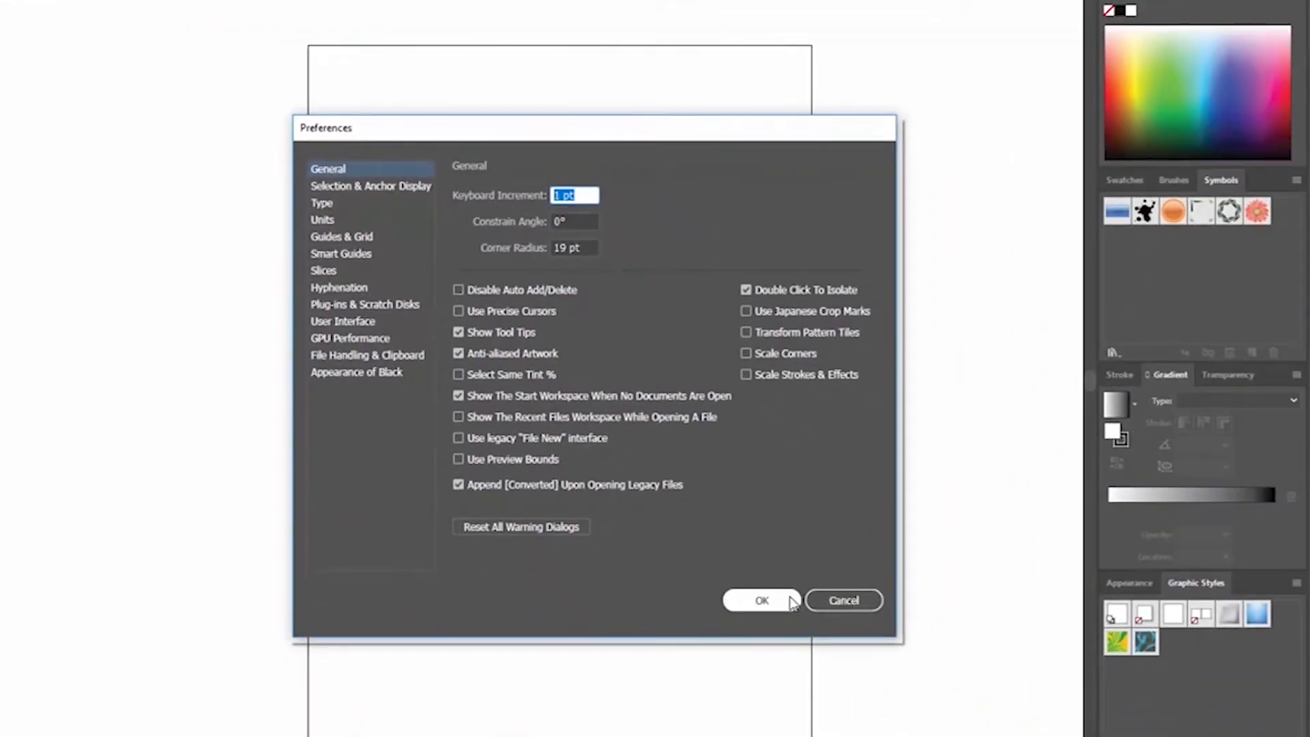
pyautogui.click(762, 600)
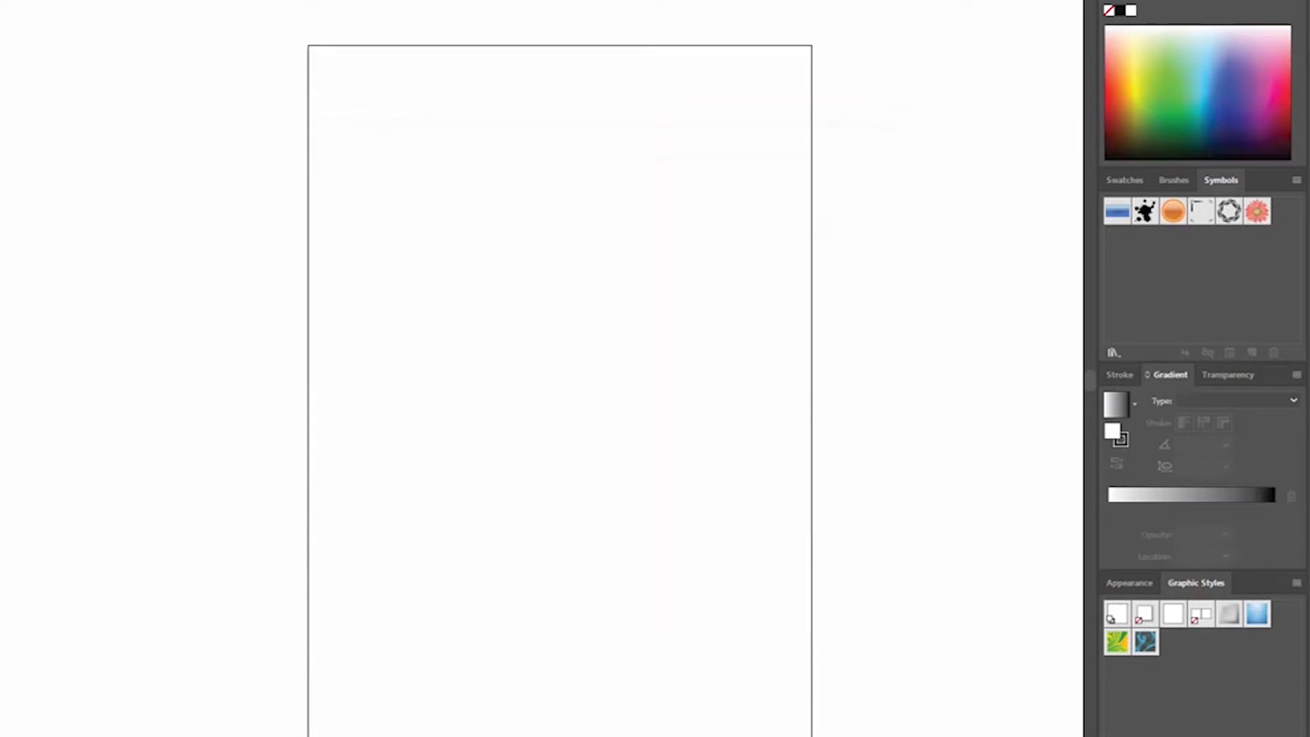
# Draw a small horizontal rectangle in the upper-left area of the artboard and fill it with red
pyautogui.press('m')
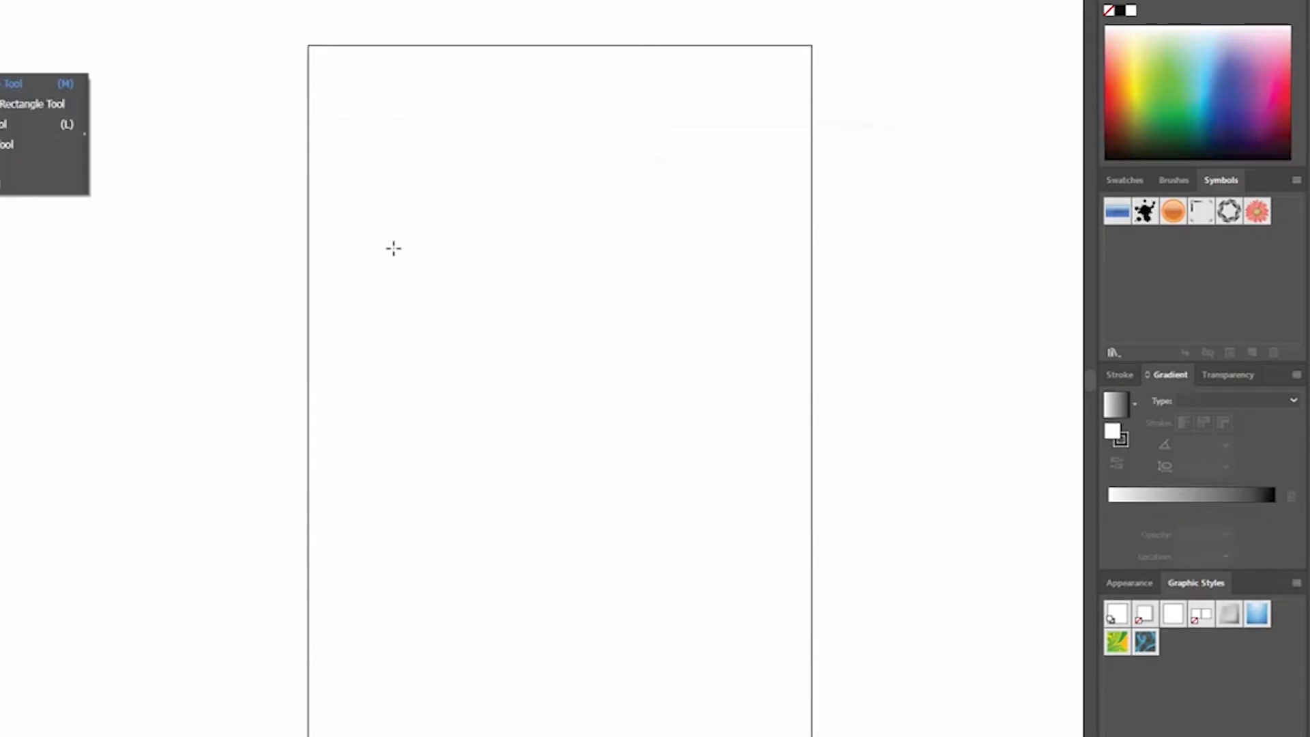
pyautogui.moveTo(387, 245); pyautogui.dragTo(531, 335)
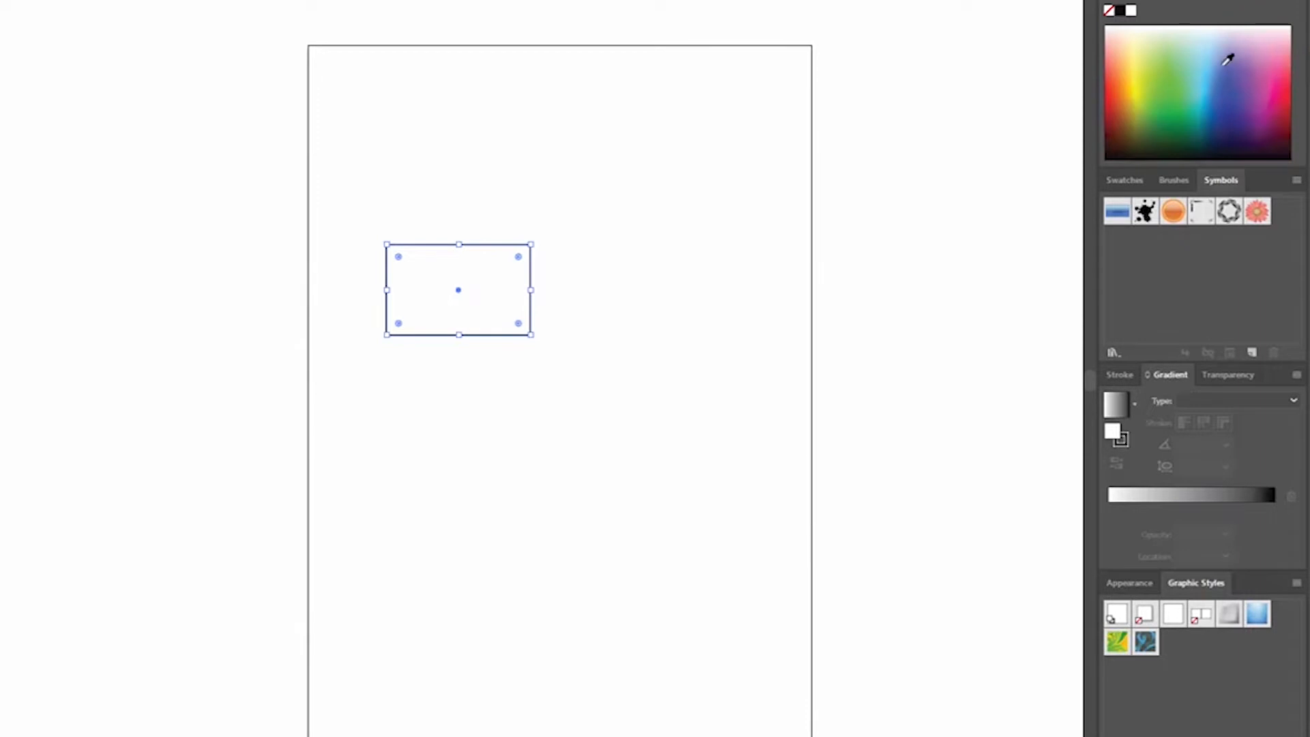
pyautogui.click(1121, 104)
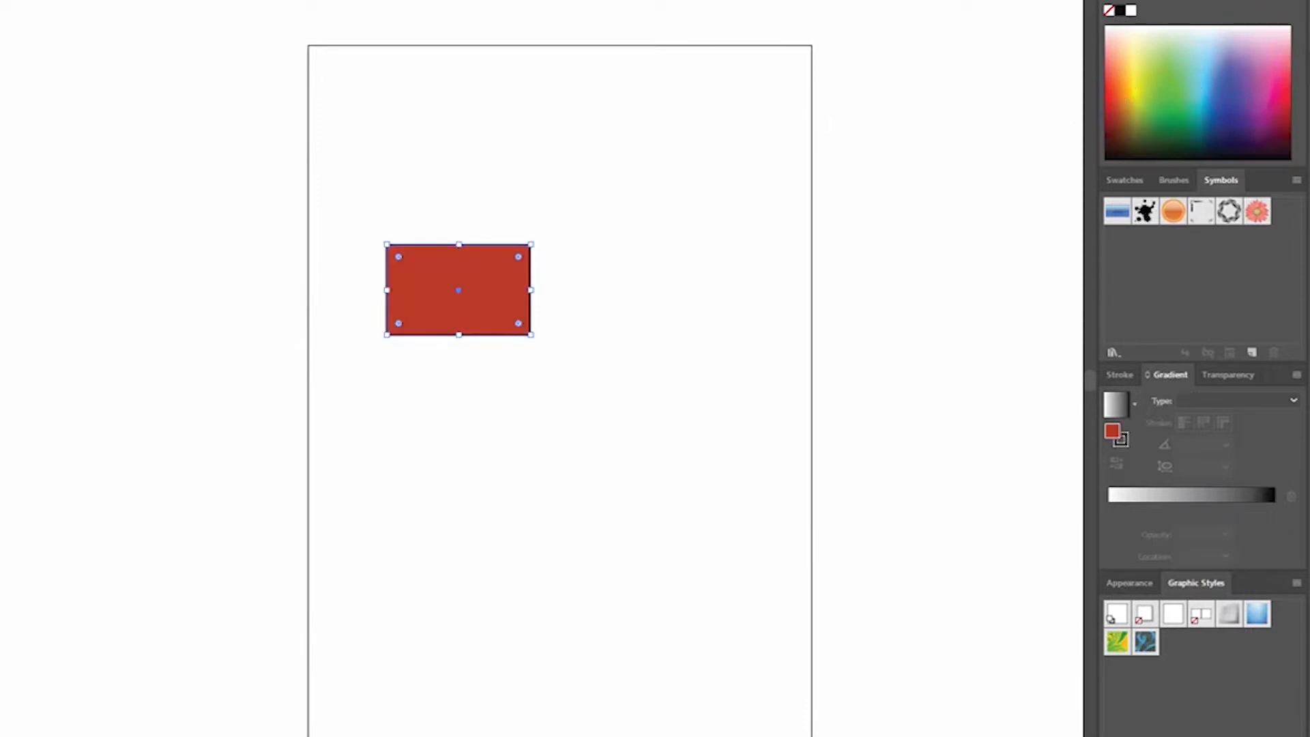
# Select the red rectangle and nudge it to the right by several 1 pt increments
pyautogui.click(498, 183)
pyautogui.moveTo(293, 182); pyautogui.dragTo(207, 46)
pyautogui.moveTo(378, 256); pyautogui.dragTo(698, 453)
pyautogui.press('Right')
pyautogui.press('Right')
pyautogui.press('Right')
pyautogui.press('Right')
pyautogui.press('Right')
pyautogui.press('Right')
pyautogui.press('Right')
# Nudge the selected rectangle farther right in repeated 1 pt increments while viewing it at close range
pyautogui.scroll(1, 492, 259)
pyautogui.scroll(1, 490, 255)
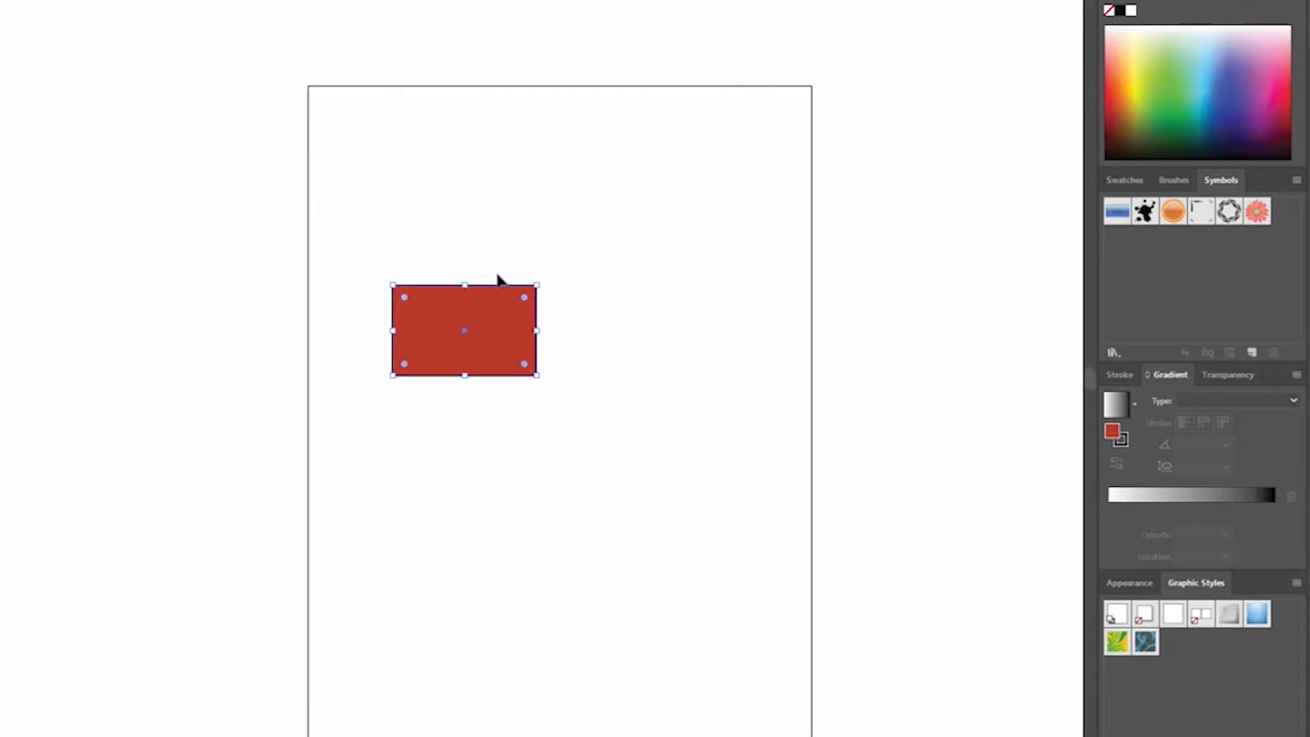
pyautogui.hscroll(-2, 509, 321)
pyautogui.scroll(1, 526, 336)
pyautogui.scroll(3, 528, 342)
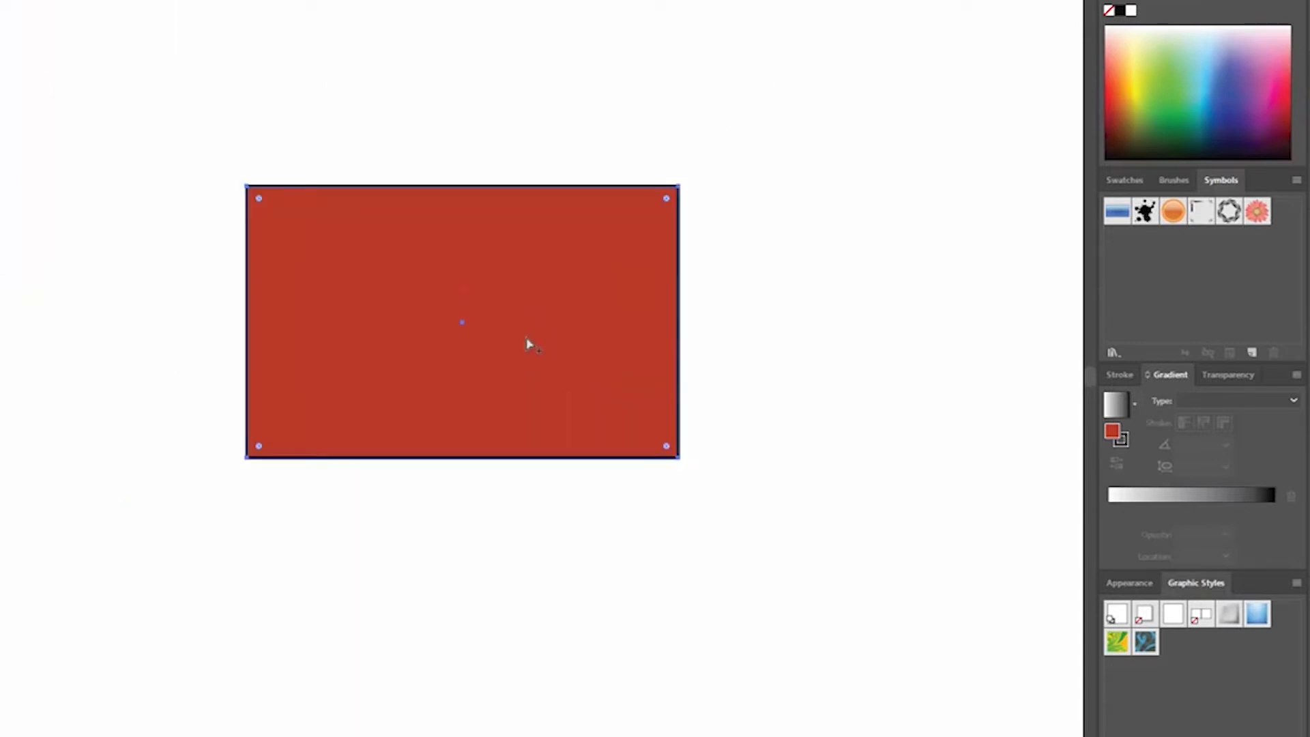
pyautogui.press('Right')
pyautogui.press('Right')
pyautogui.press('Right')
pyautogui.press('Right')
pyautogui.press('Right')
pyautogui.press('Right')
pyautogui.press('Right')
pyautogui.press('Right')
pyautogui.press('Right')
pyautogui.press('Right')
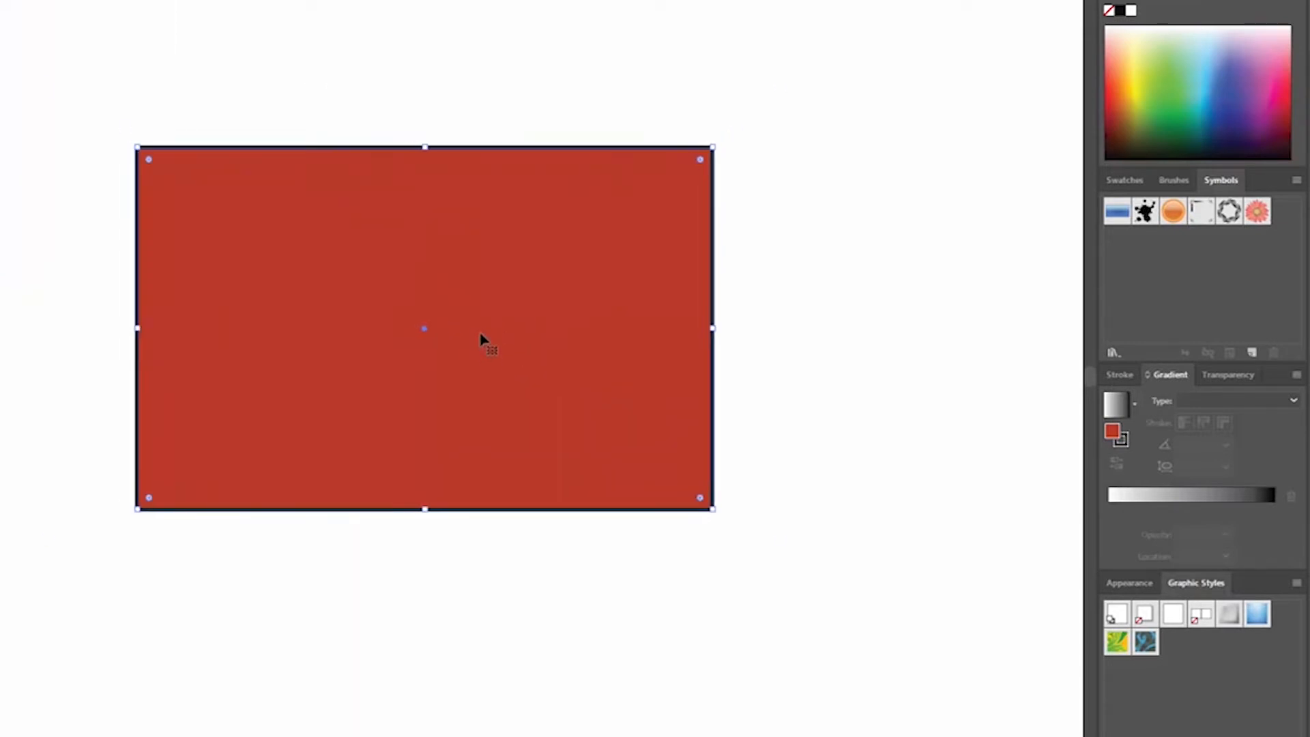
pyautogui.press('Right')
pyautogui.press('Right')
pyautogui.press('Right')
pyautogui.press('Right')
pyautogui.press('Right')
pyautogui.press('Right')
pyautogui.press('Right')
pyautogui.press('Right')
pyautogui.press('Right')
pyautogui.press('Right')
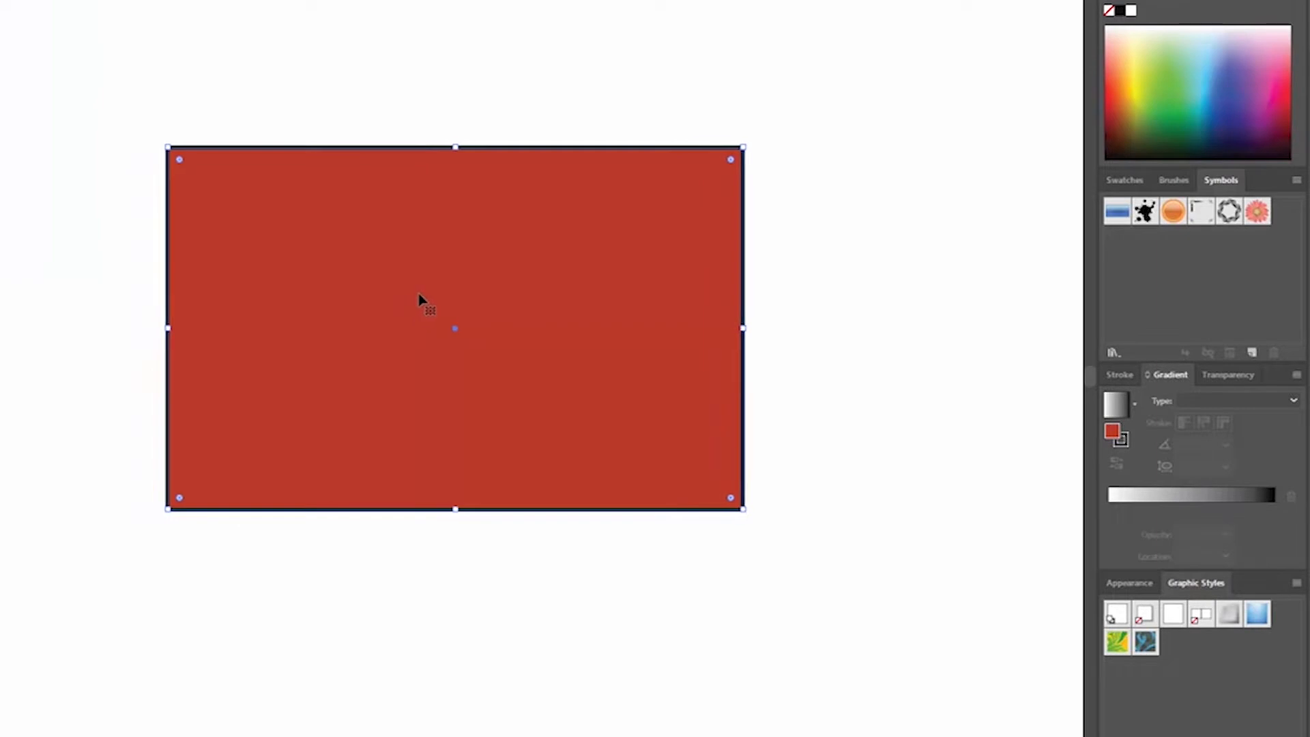
pyautogui.press('Right')
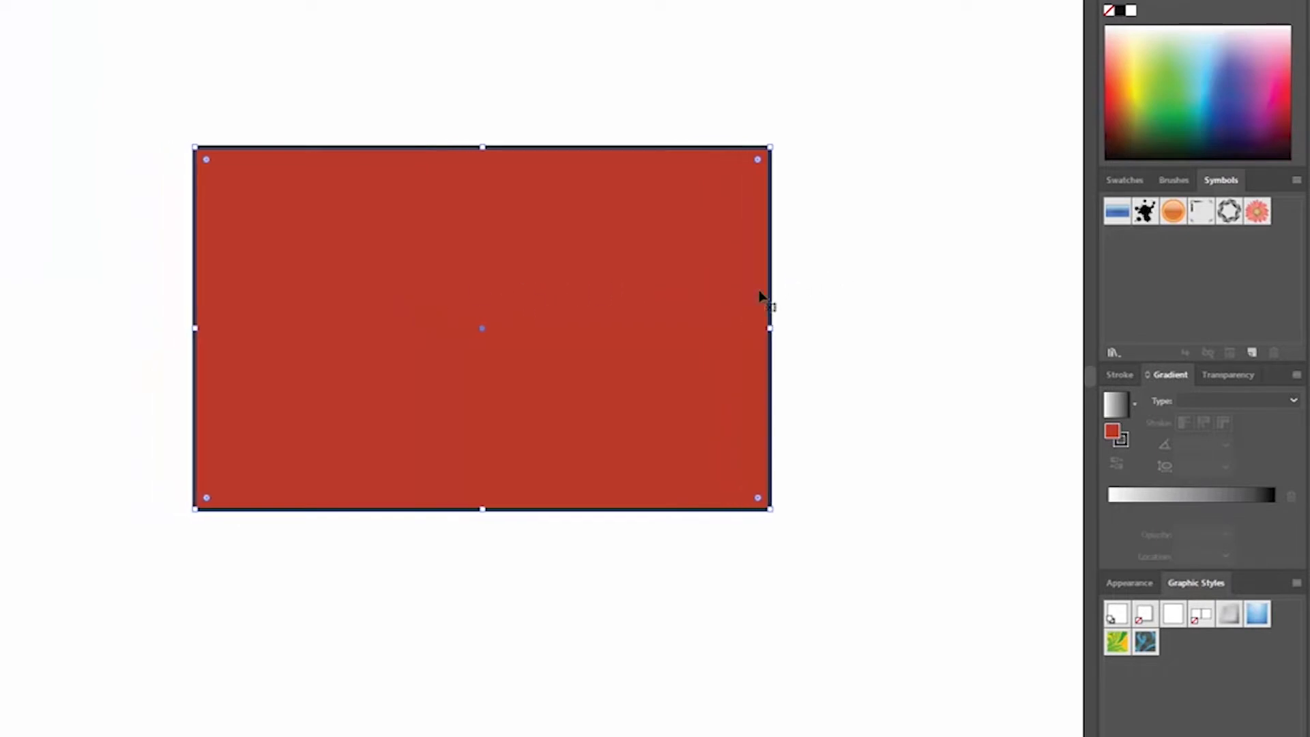
# Move the red rectangle slightly down and to the left, and deselect it
pyautogui.scroll(-2, 512, 295)
pyautogui.scroll(-1, 504, 288)
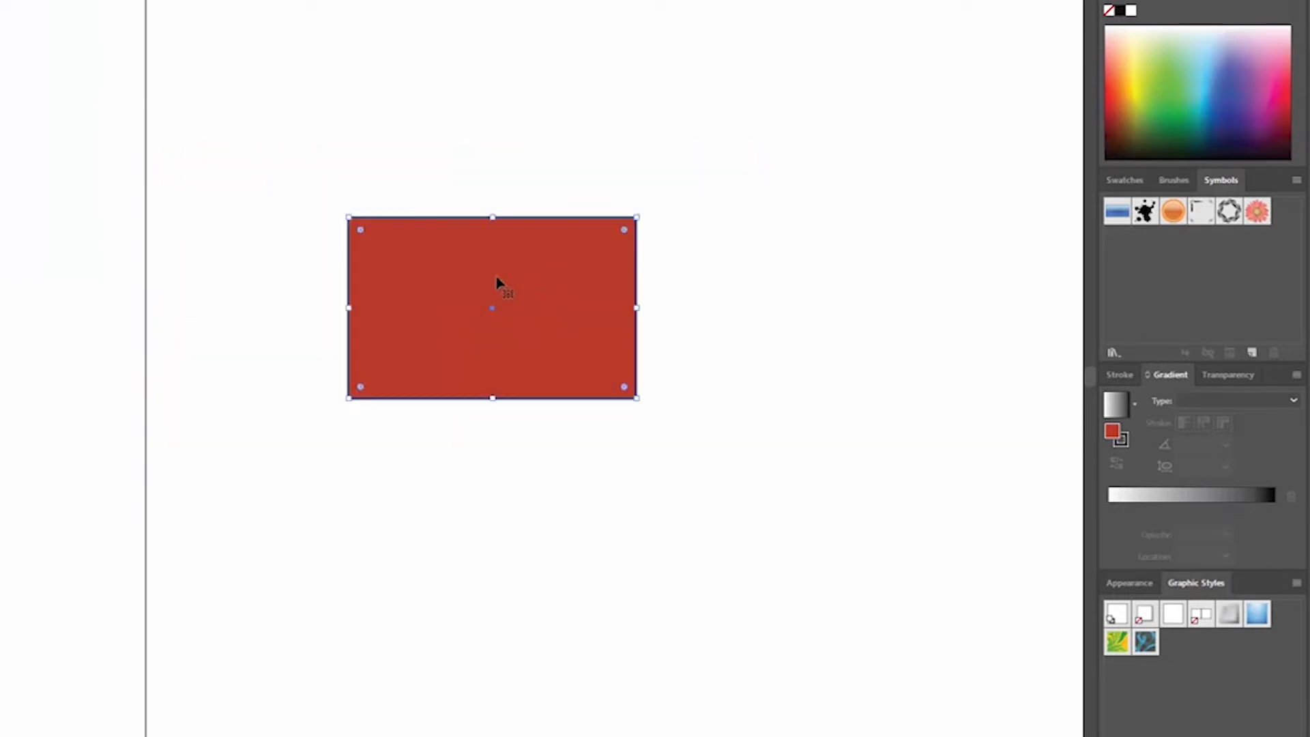
pyautogui.moveTo(465, 293); pyautogui.dragTo(431, 323)
pyautogui.click(690, 472)
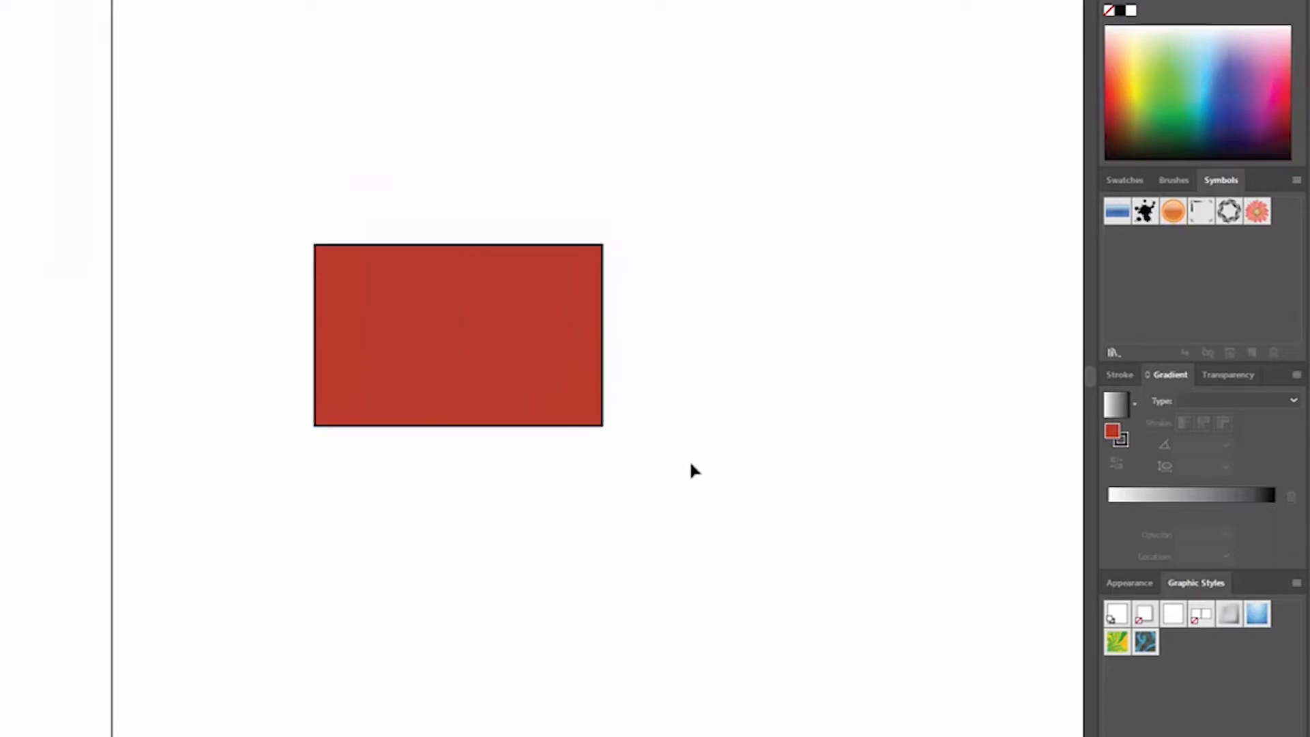
# Set the keyboard increment to 1 in in the General preferences and apply it
pyautogui.hotkey('ctrl', 'k')
pyautogui.moveTo(607, 135); pyautogui.dragTo(962, 141)
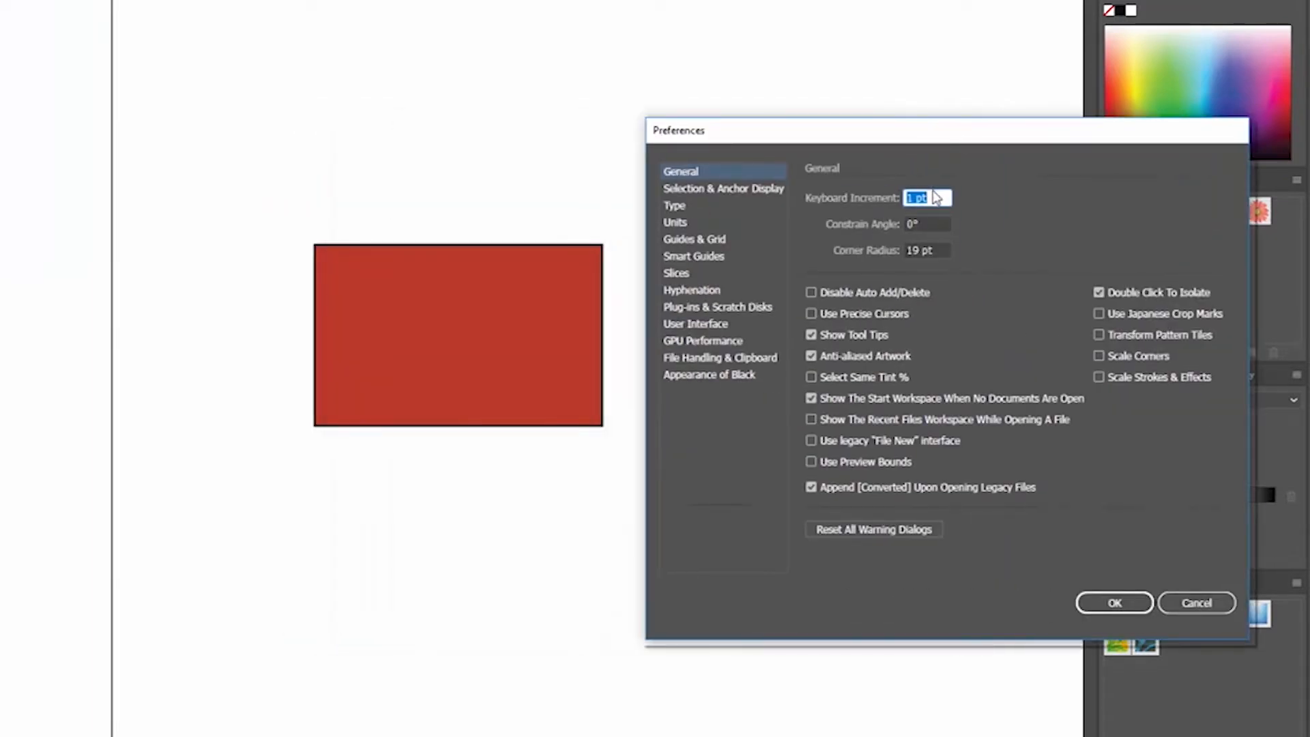
pyautogui.write('1in')
pyautogui.press('Return')
# Select the red rectangle and nudge it right, left, up and down in 1 in increments, ending at its starting position
pyautogui.moveTo(700, 193); pyautogui.dragTo(286, 472)
pyautogui.press('Right')
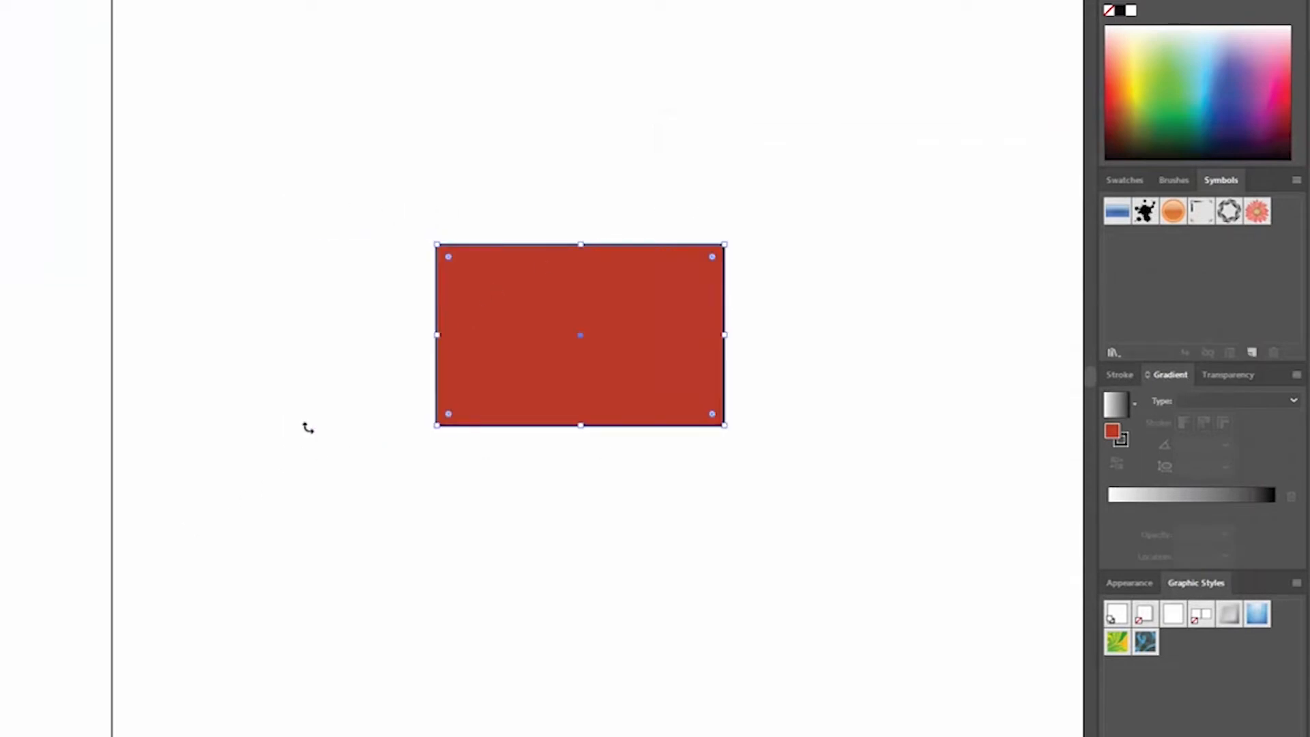
pyautogui.press('Right')
pyautogui.press('Left')
pyautogui.press('Left')
pyautogui.press('Left')
pyautogui.press('Up')
pyautogui.press('Right')
pyautogui.press('Down')
pyautogui.press('Right')
pyautogui.press('Left')
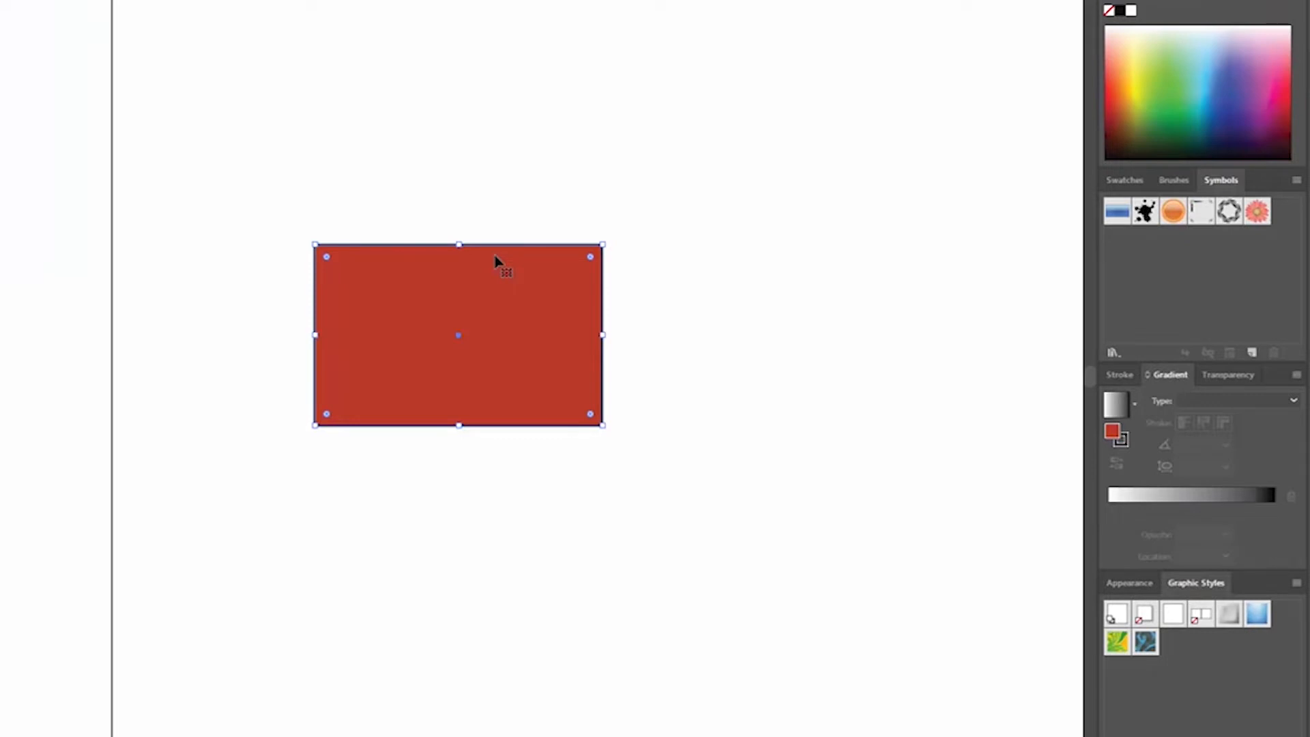
# Move the red rectangle slightly to the right by hand and deselect it
pyautogui.moveTo(193, 225); pyautogui.dragTo(840, 572)
pyautogui.moveTo(535, 298); pyautogui.dragTo(544, 297)
pyautogui.click(764, 520)
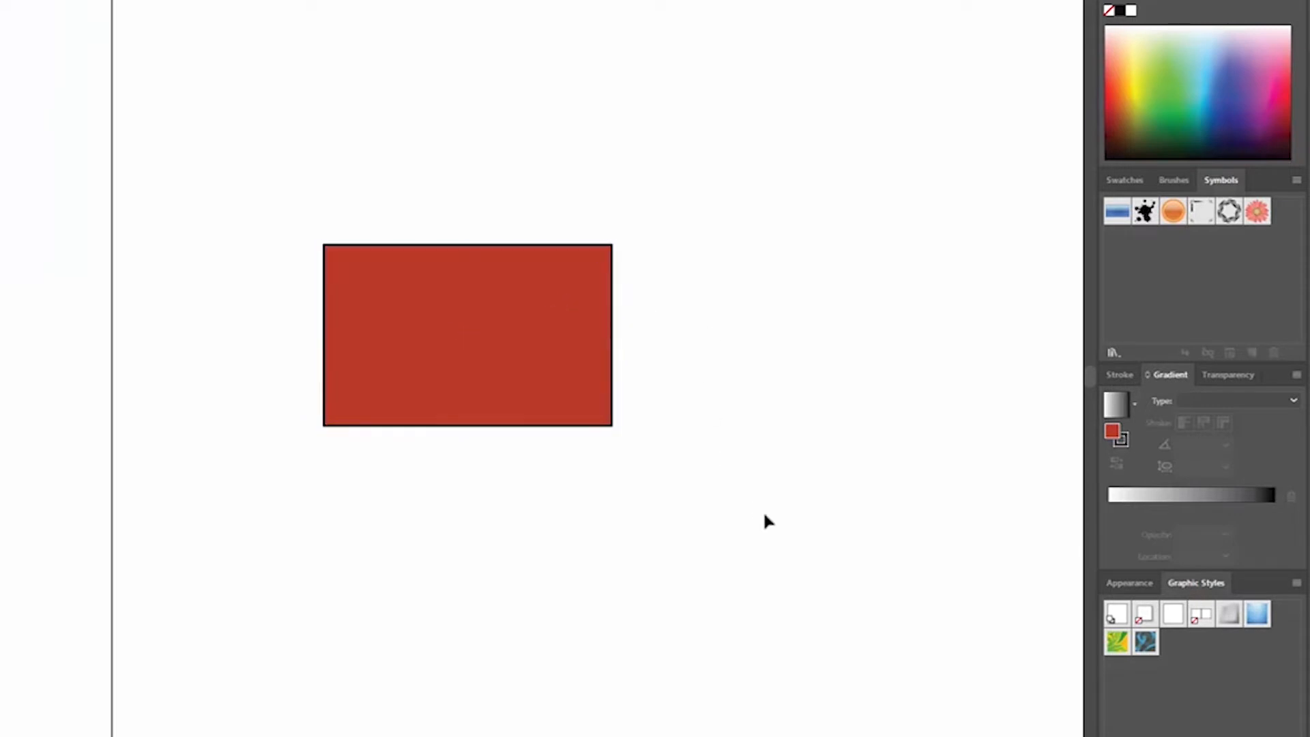
# Select the red rectangle, nudge it one 1 in increment to the right, and deselect it
pyautogui.moveTo(756, 517); pyautogui.dragTo(181, 218)
pyautogui.press('F2')
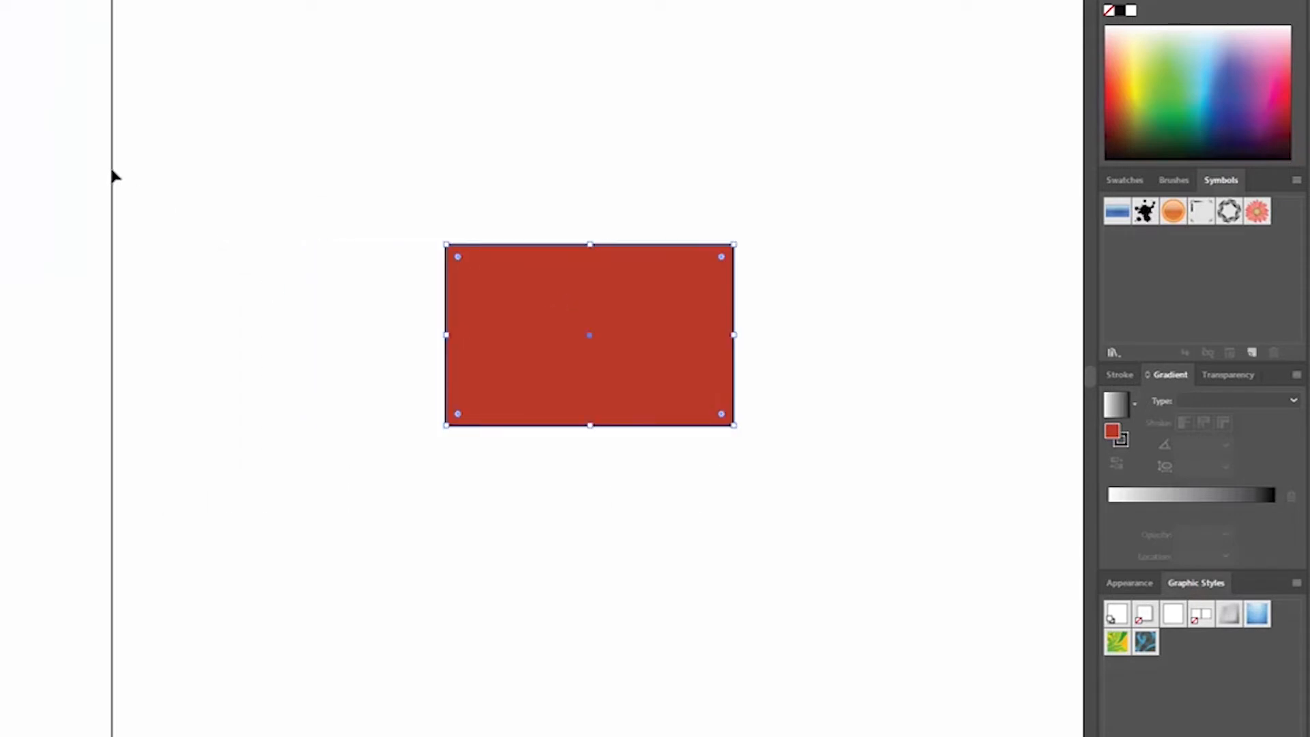
pyautogui.hotkey('ctrl', 'z')
pyautogui.press('F2')
pyautogui.click(207, 141)
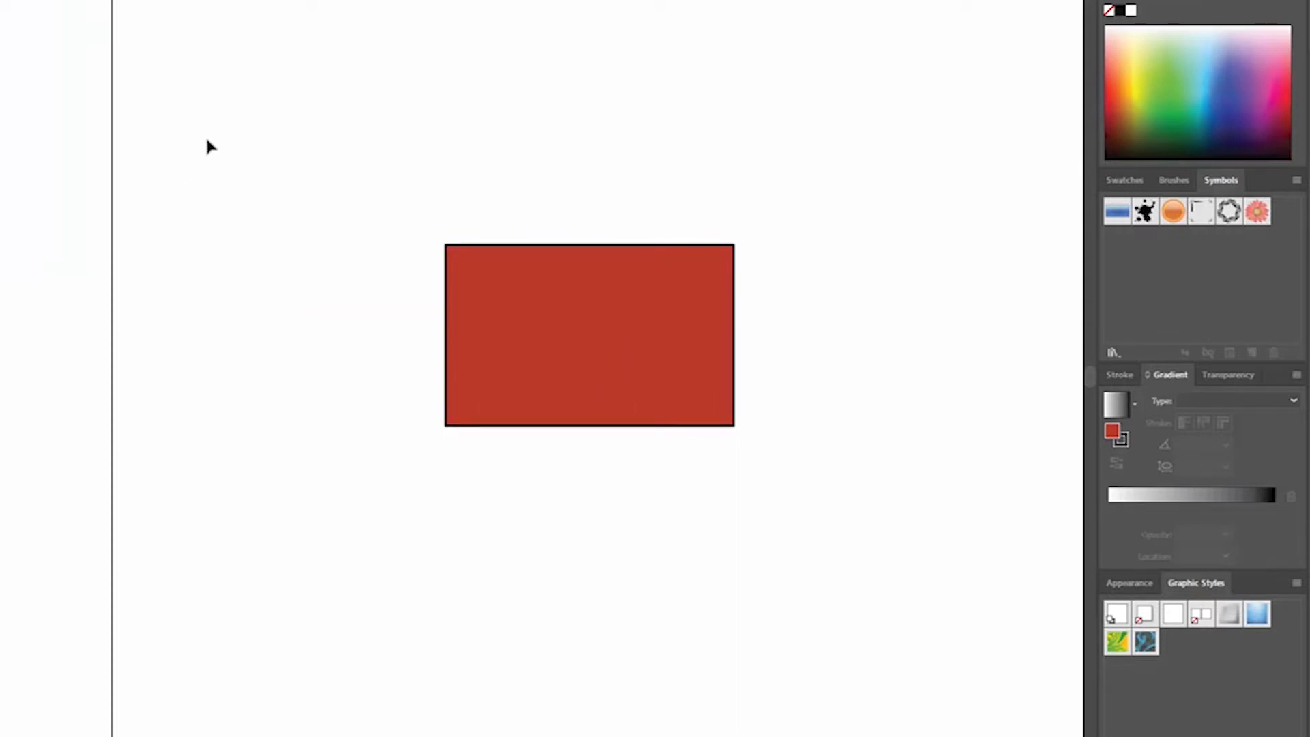
# Set the keyboard increment to 1 pt and the constrain angle to 50° in the General preferences, and apply both
pyautogui.hotkey('ctrl', 'k')
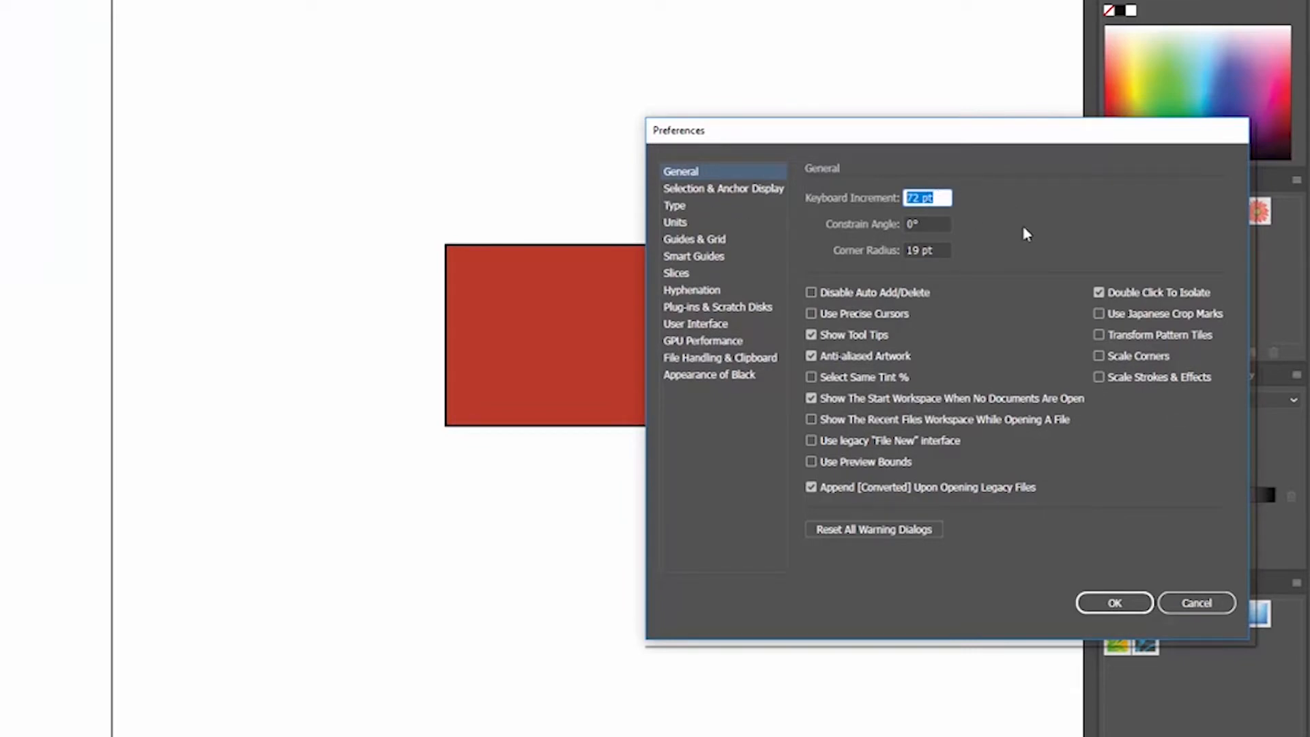
pyautogui.write('1')
pyautogui.click(945, 223)
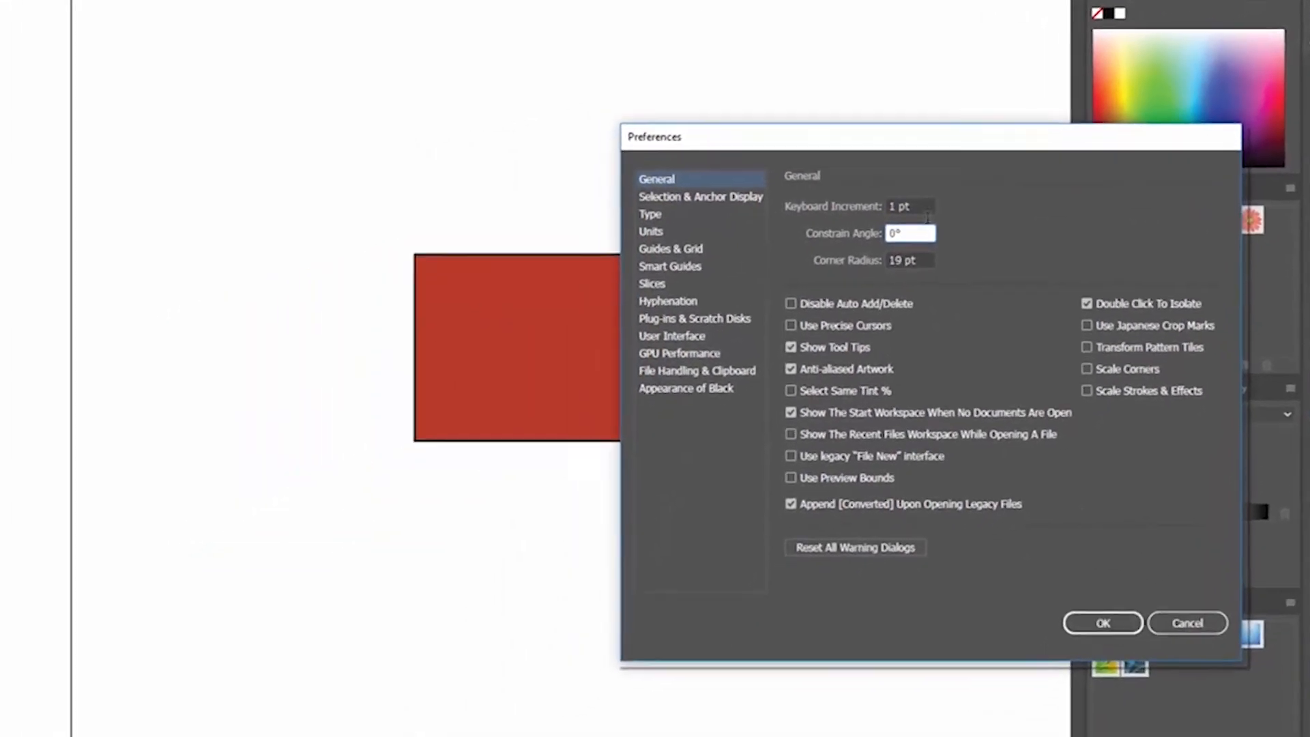
pyautogui.moveTo(974, 145); pyautogui.dragTo(1074, 181)
pyautogui.moveTo(1062, 257); pyautogui.dragTo(755, 283)
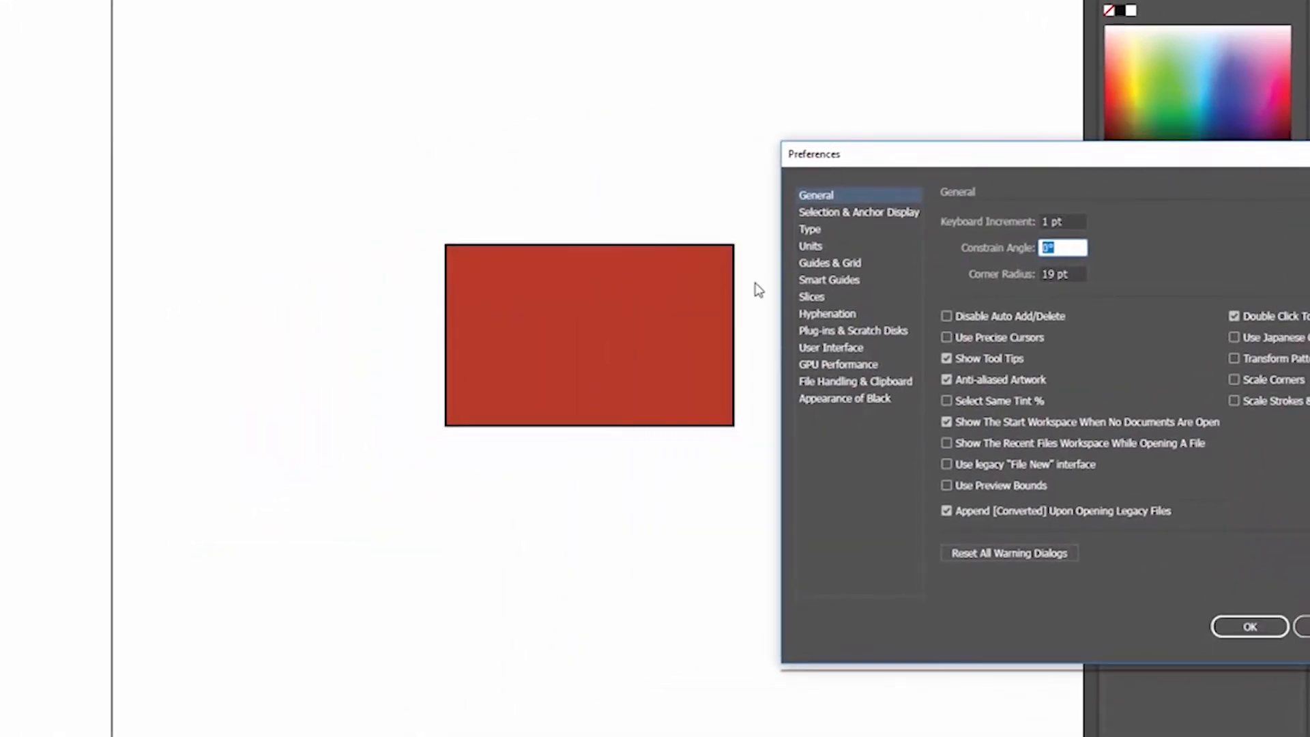
pyautogui.write('50')
pyautogui.click(1274, 623)
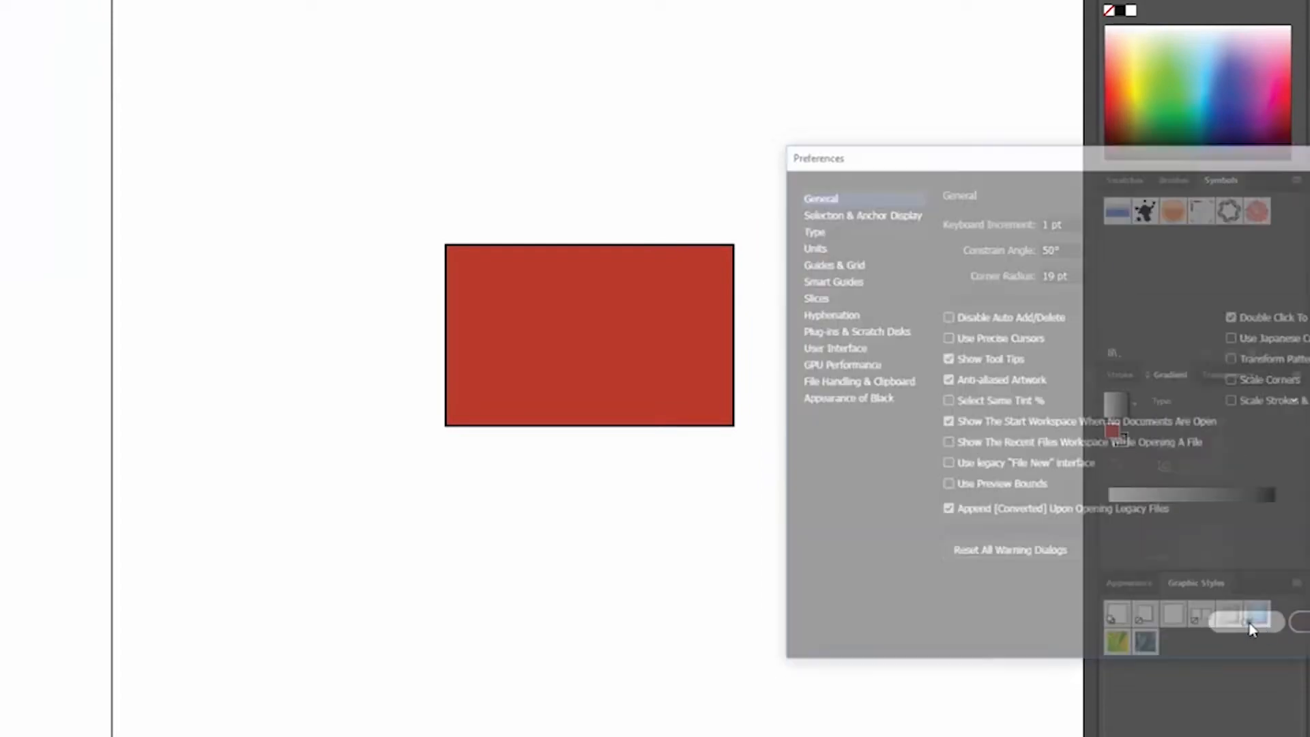
# Move the red rectangle about 112 pt left and 38 pt down, and nudge it rightward along the constrained angle
pyautogui.moveTo(912, 486); pyautogui.dragTo(297, 218)
pyautogui.moveTo(579, 297); pyautogui.dragTo(391, 360)
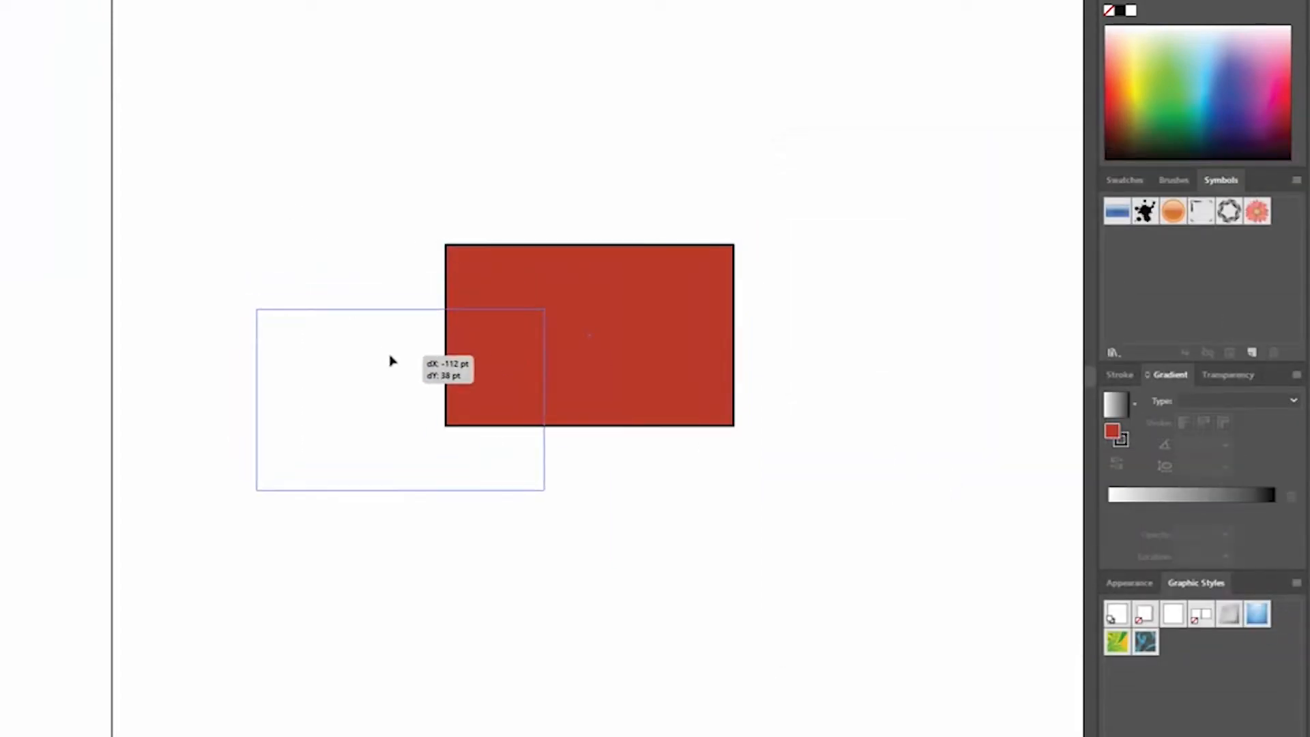
pyautogui.press('Right')
pyautogui.press('Right')
pyautogui.press('Right')
pyautogui.press('Right')
pyautogui.press('Right')
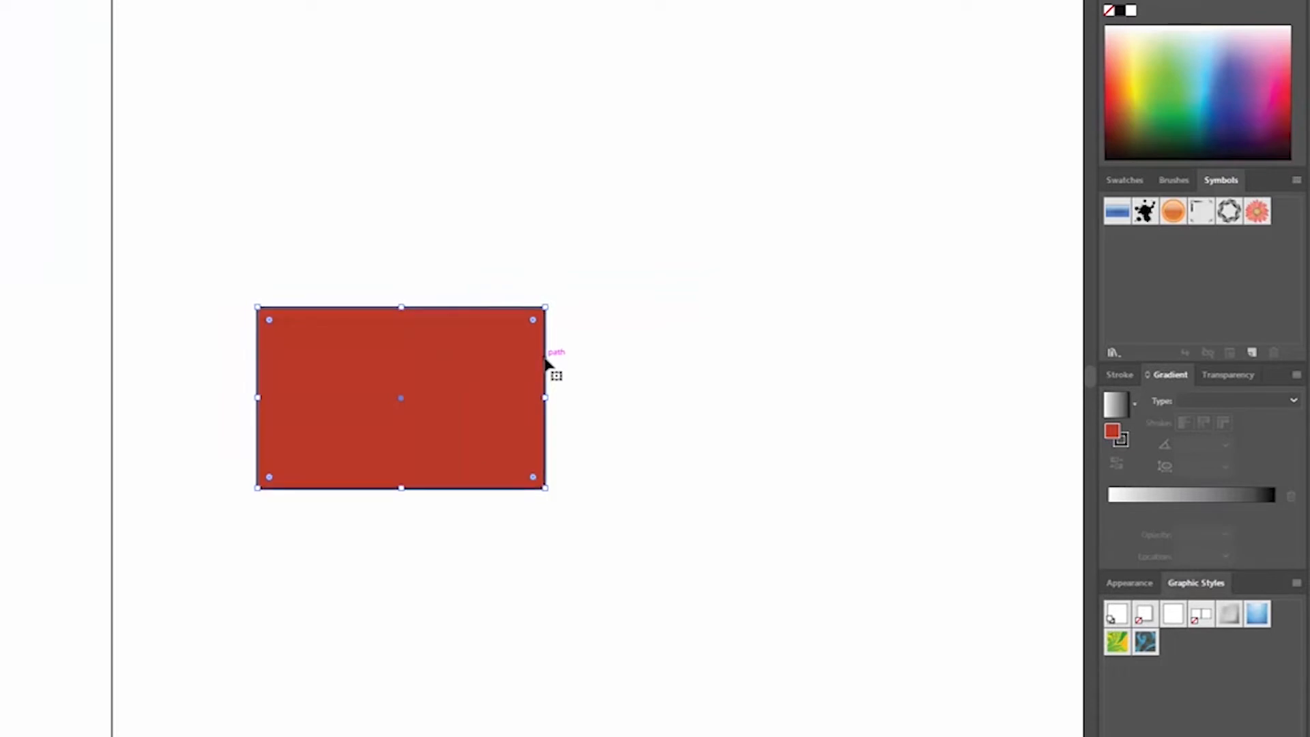
# Nudge the red rectangle repeatedly upward and rightward along the 50° constrained axes
pyautogui.press('Up')
pyautogui.press('Up')
pyautogui.press('Up')
pyautogui.press('Up')
pyautogui.press('Up')
pyautogui.press('Up')
pyautogui.press('Up')
pyautogui.press('Up')
pyautogui.press('Right')
pyautogui.press('Right')
pyautogui.press('Right')
pyautogui.press('Right')
pyautogui.press('Right')
pyautogui.press('Right')
pyautogui.press('Right')
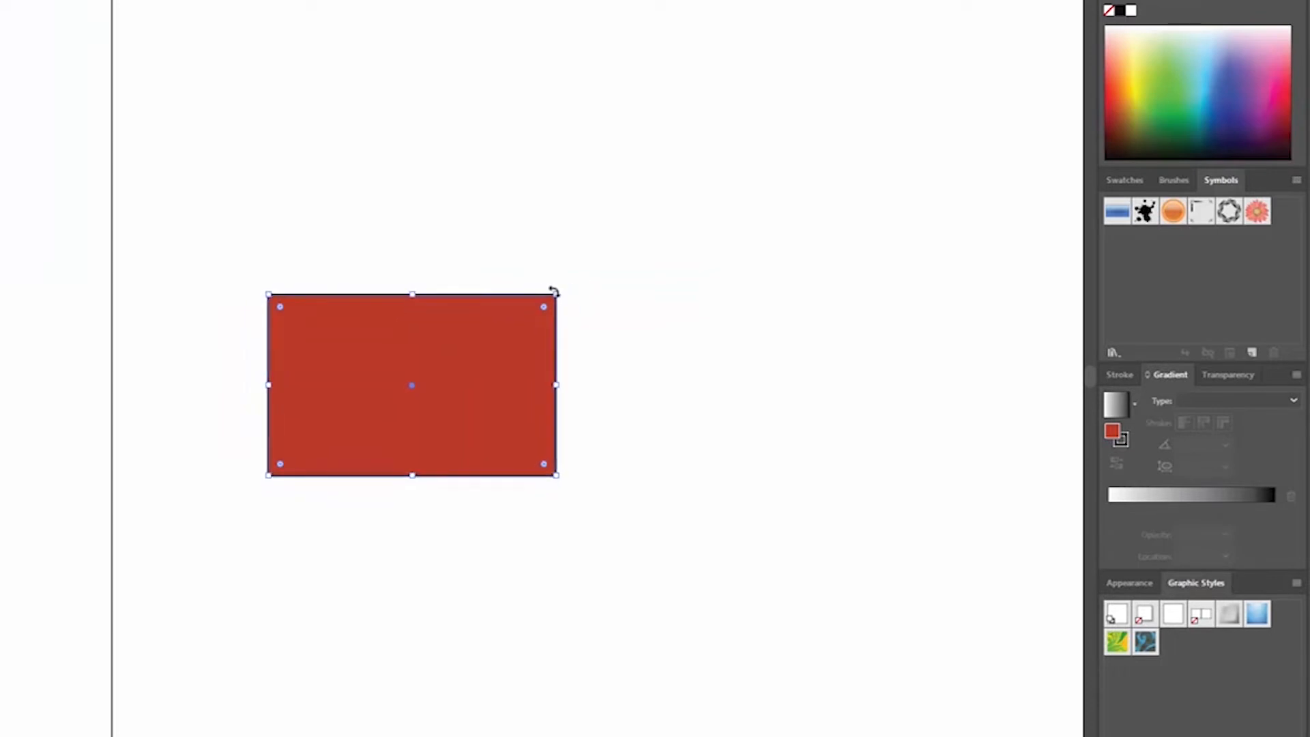
pyautogui.press('Up')
pyautogui.press('Right')
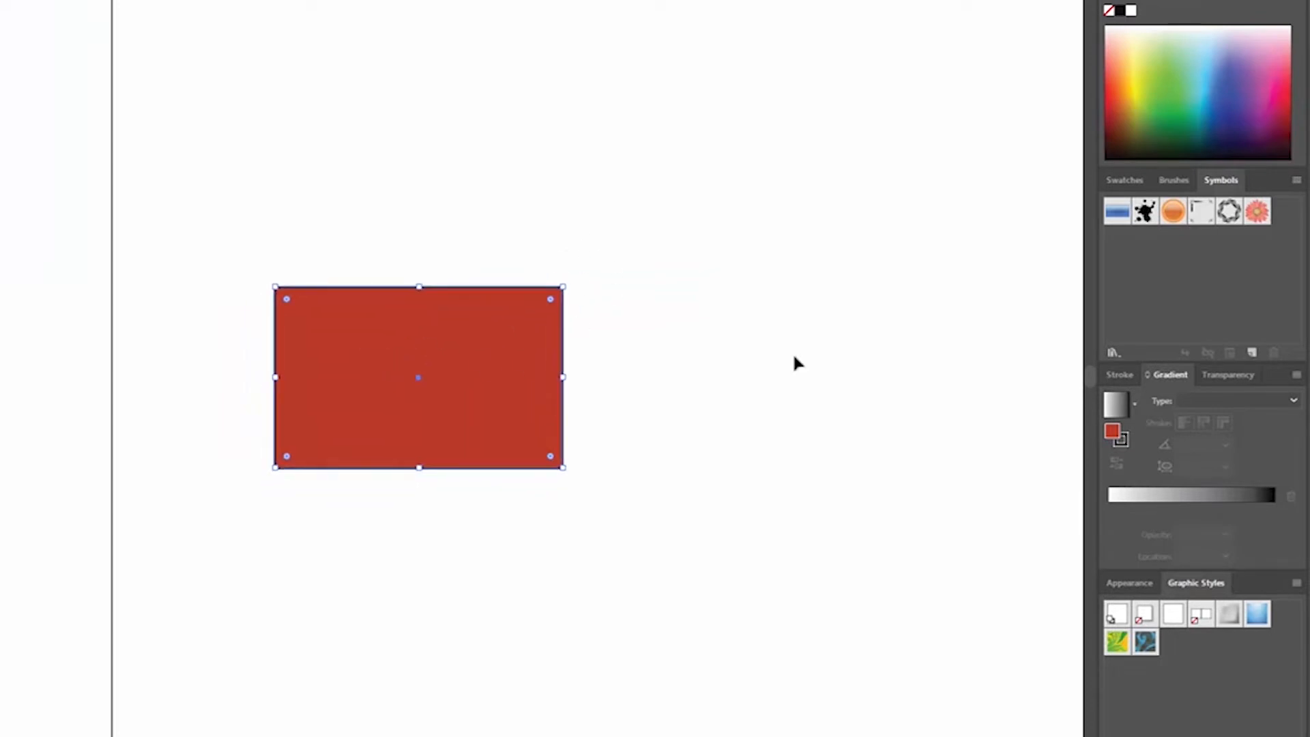
pyautogui.press('Up')
pyautogui.press('Up')
pyautogui.press('Right')
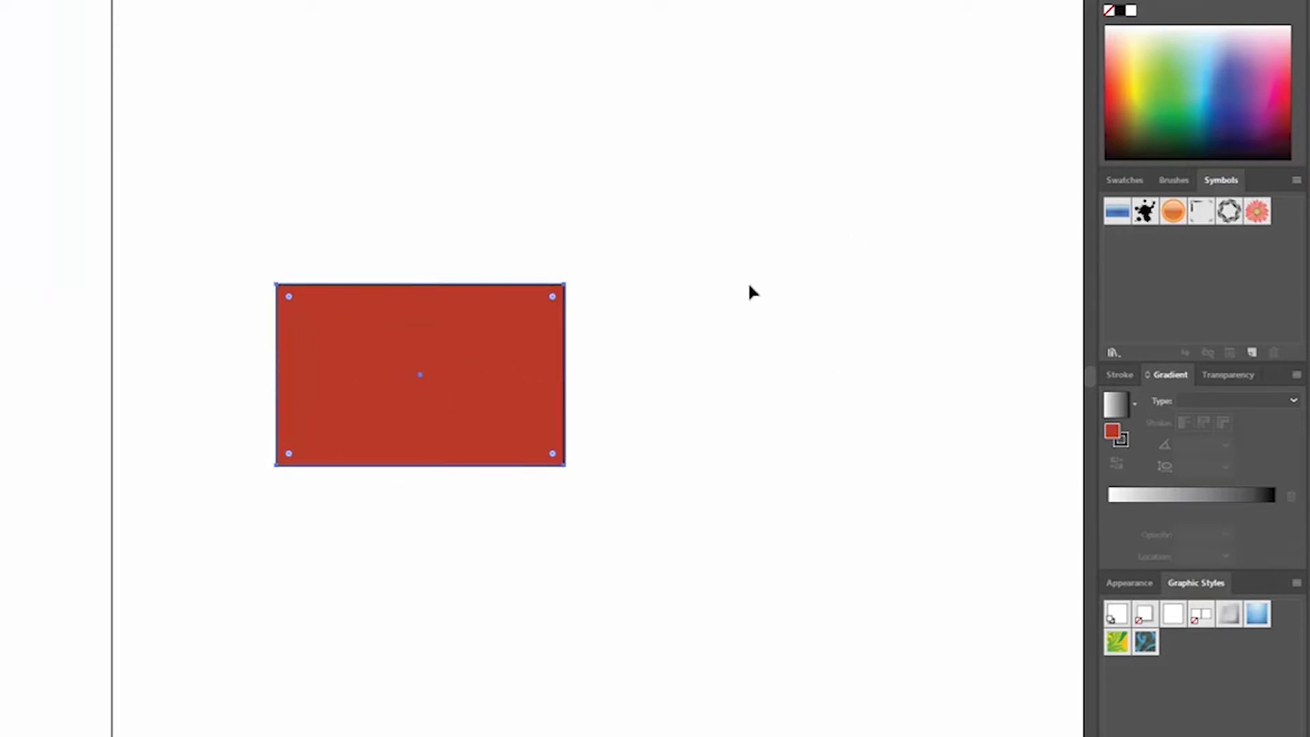
# Set the constrain angle to 90° in the General preferences and apply it
pyautogui.hotkey('ctrl', 'k')
pyautogui.press('Tab')
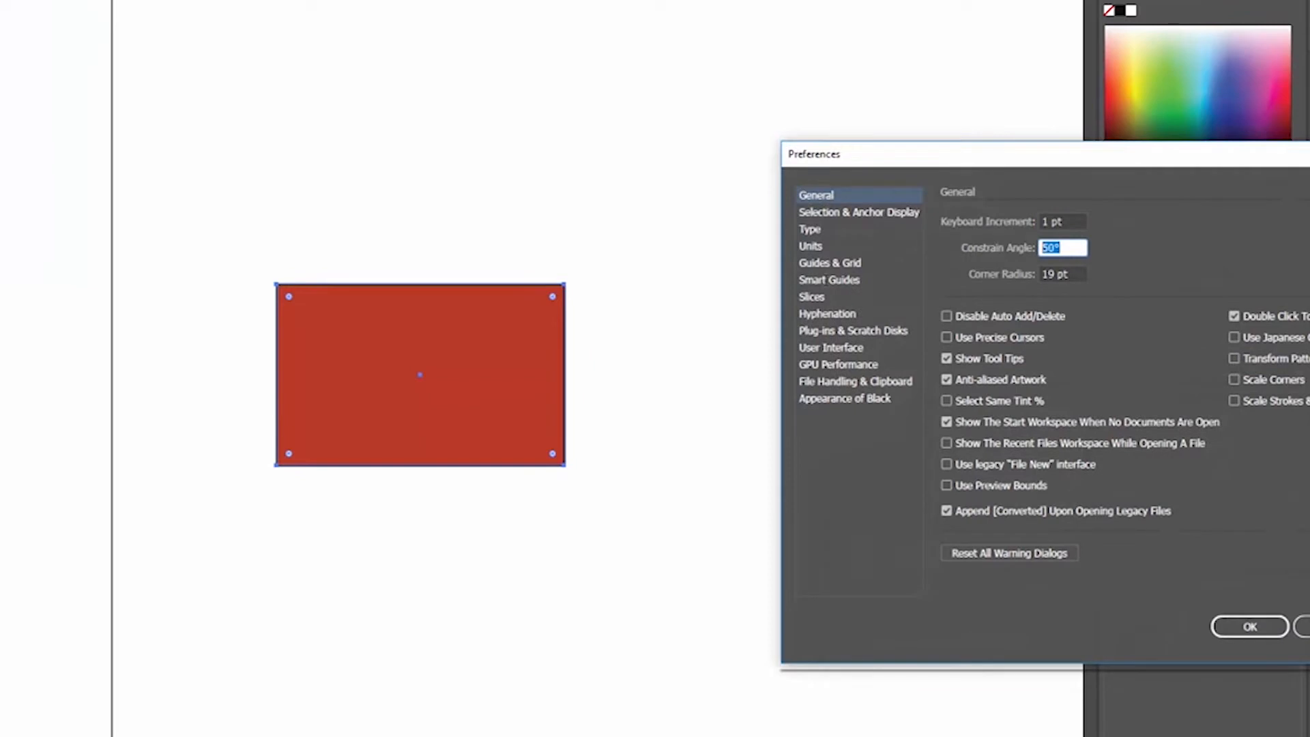
pyautogui.click(1250, 626)
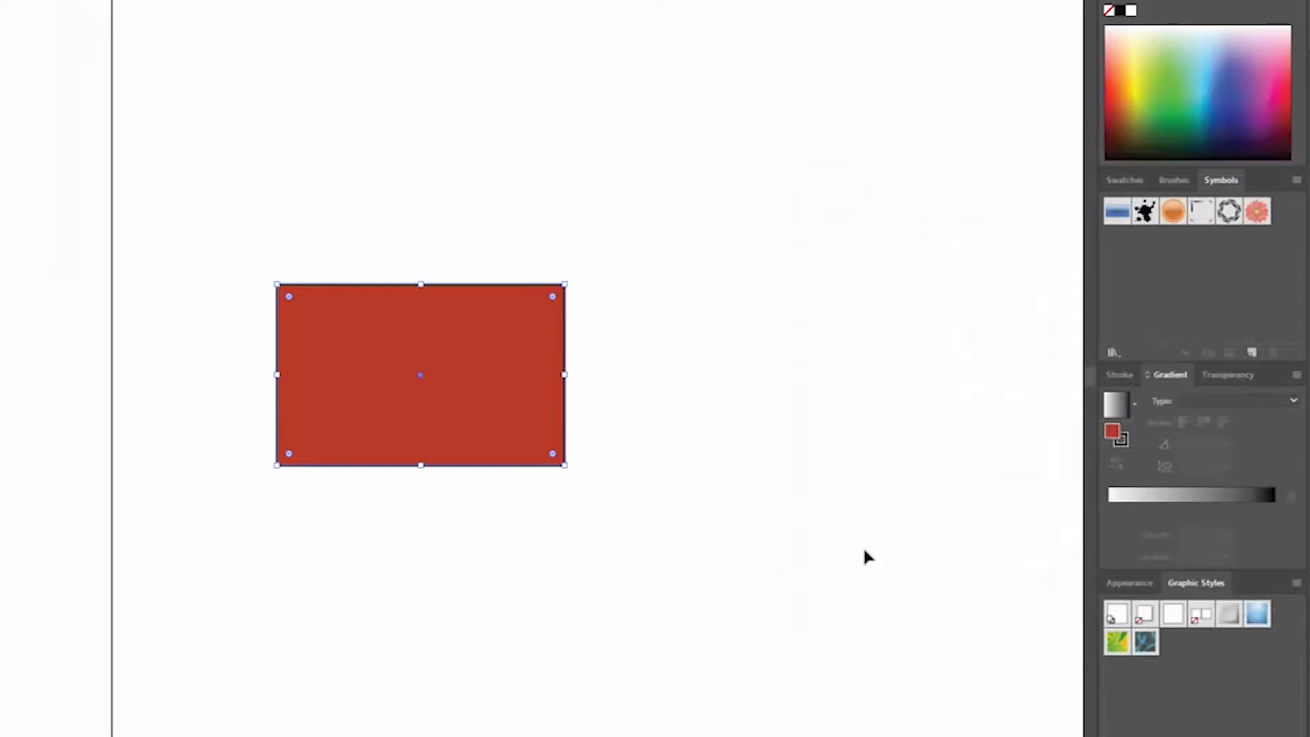
# Nudge the red rectangle repeatedly with the down and up directions to test the 90° constrain angle
pyautogui.press('Down')
pyautogui.press('Down')
pyautogui.press('Down')
pyautogui.press('Down')
pyautogui.press('Down')
pyautogui.press('Up')
pyautogui.press('Up')
pyautogui.press('Up')
pyautogui.press('Up')
pyautogui.press('Up')
pyautogui.press('Up')
pyautogui.press('Up')
pyautogui.press('Up')
pyautogui.press('Up')
pyautogui.press('Up')
pyautogui.hotkey('ctrl', 'shift', 'b')
# Set the constrain angle to 45° and the keyboard increment to 72 pt in the General preferences, and apply both
pyautogui.hotkey('ctrl', 'k')
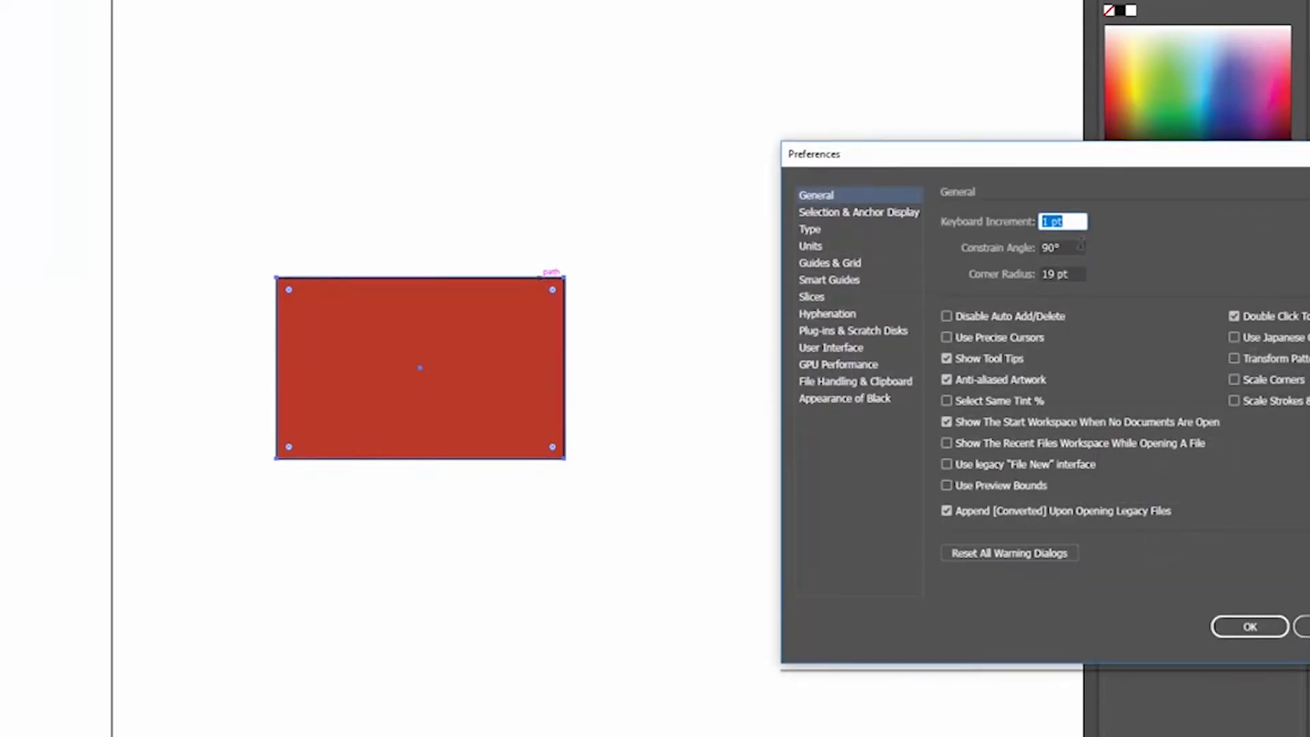
pyautogui.press('Tab')
pyautogui.write('45')
pyautogui.click(1063, 222)
pyautogui.write('1')
pyautogui.press('Return')
# Select the red rectangle and nudge it back and forth along the 45° diagonal in 72 pt increments
pyautogui.press('v')
pyautogui.moveTo(642, 505); pyautogui.dragTo(223, 274)
pyautogui.press('Right')
pyautogui.press('Right')
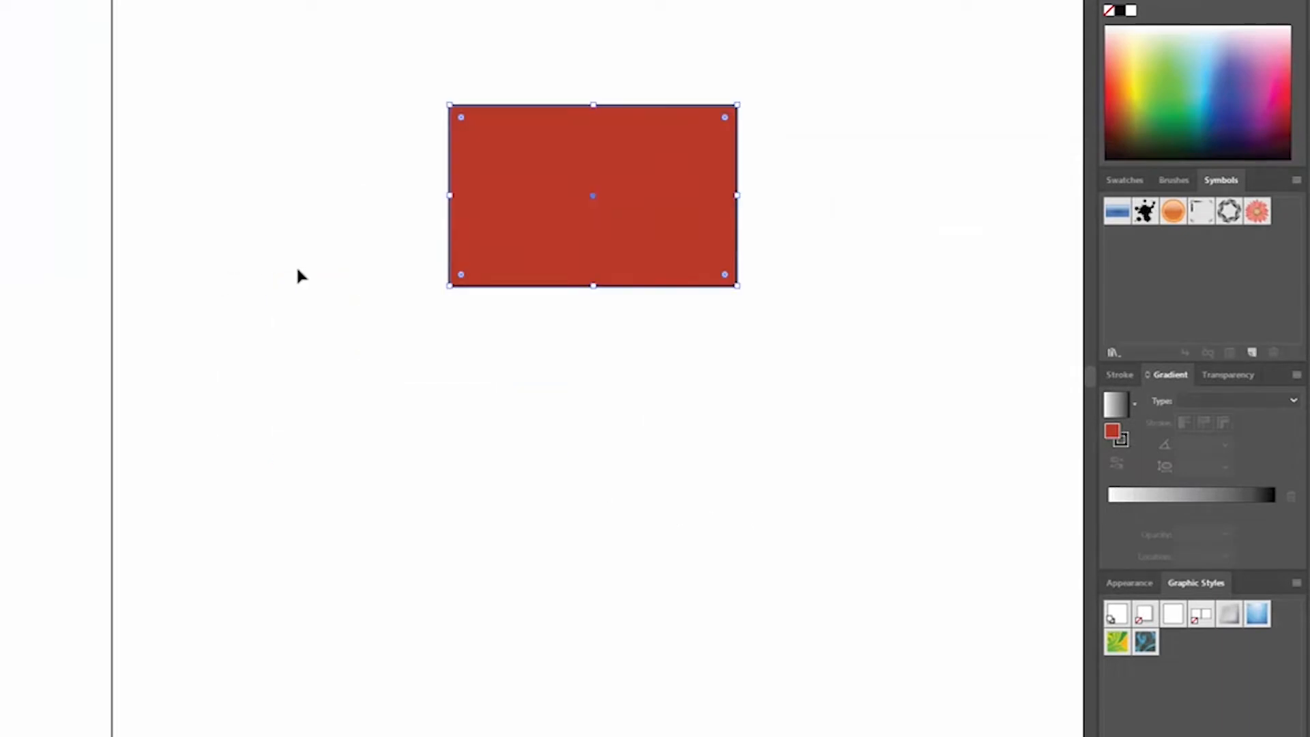
pyautogui.press('Left')
pyautogui.press('Left')
pyautogui.press('Left')
pyautogui.press('Left')
pyautogui.press('Left')
pyautogui.press('Right')
pyautogui.press('Right')
pyautogui.press('Right')
pyautogui.press('Right')
pyautogui.press('Right')
pyautogui.press('Right')
pyautogui.press('Left')
pyautogui.press('Left')
pyautogui.press('Left')
pyautogui.press('Left')
pyautogui.press('Left')
pyautogui.press('Right')
pyautogui.press('Right')
pyautogui.press('Right')
pyautogui.press('Left')
pyautogui.press('Left')
pyautogui.press('Left')
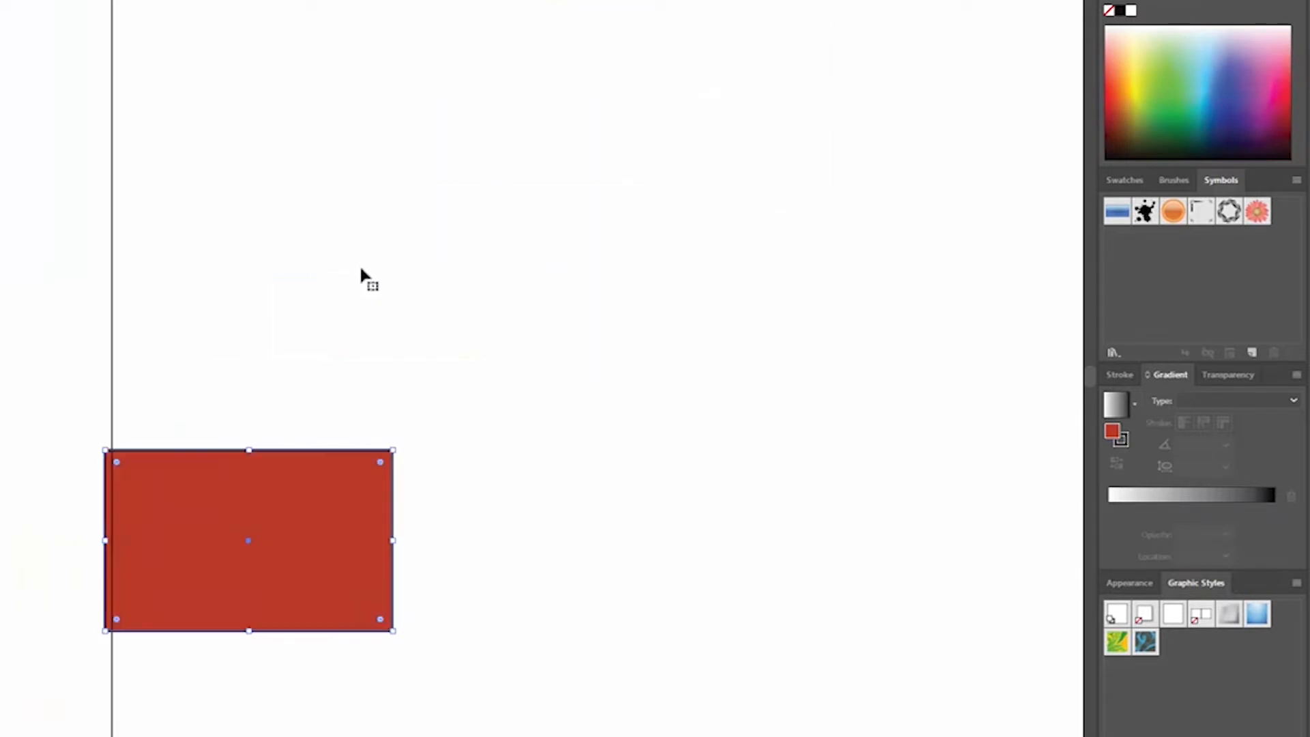
pyautogui.press('Right')
pyautogui.press('Right')
pyautogui.press('Right')
# Set the constrain angle to 0°, the keyboard increment to 1 pt and the corner radius to 10 pt in the General preferences
pyautogui.hotkey('ctrl', 'k')
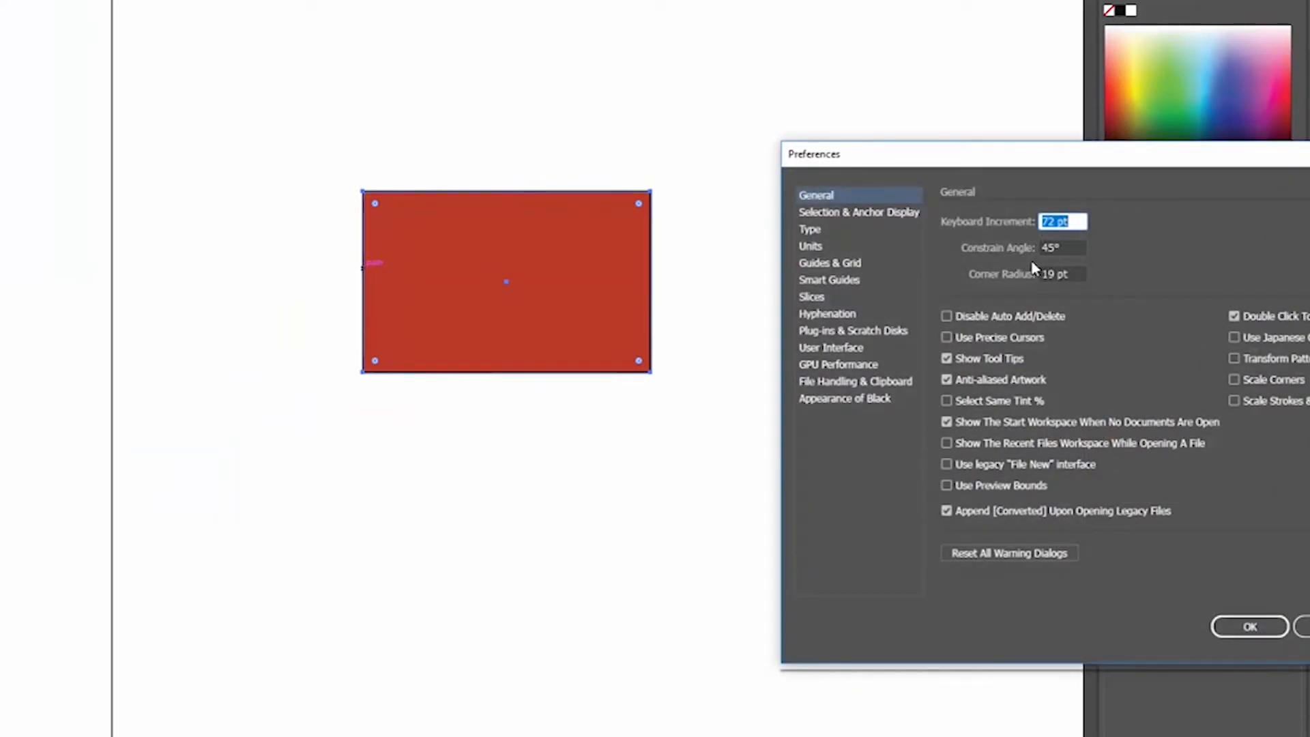
pyautogui.press('Tab')
pyautogui.write('30')
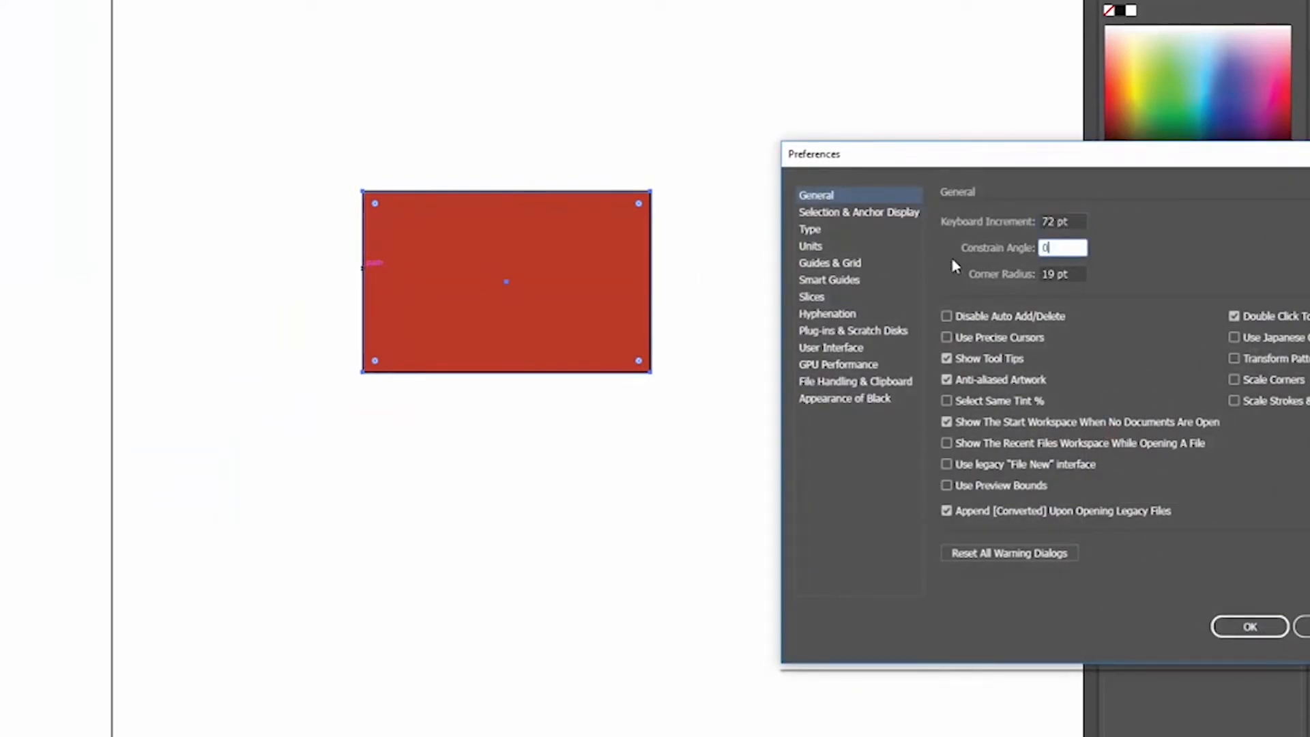
pyautogui.hotkey('shift', 'Tab')
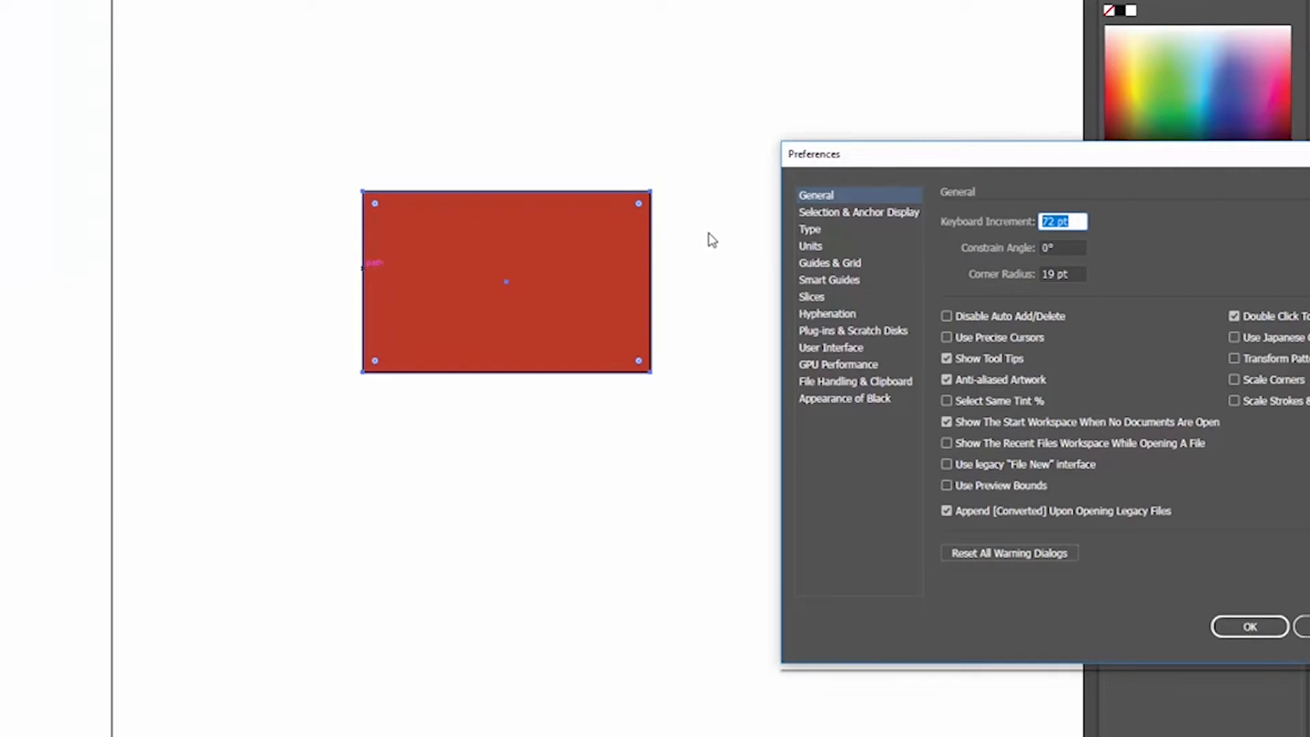
pyautogui.write('1')
pyautogui.click(1057, 273)
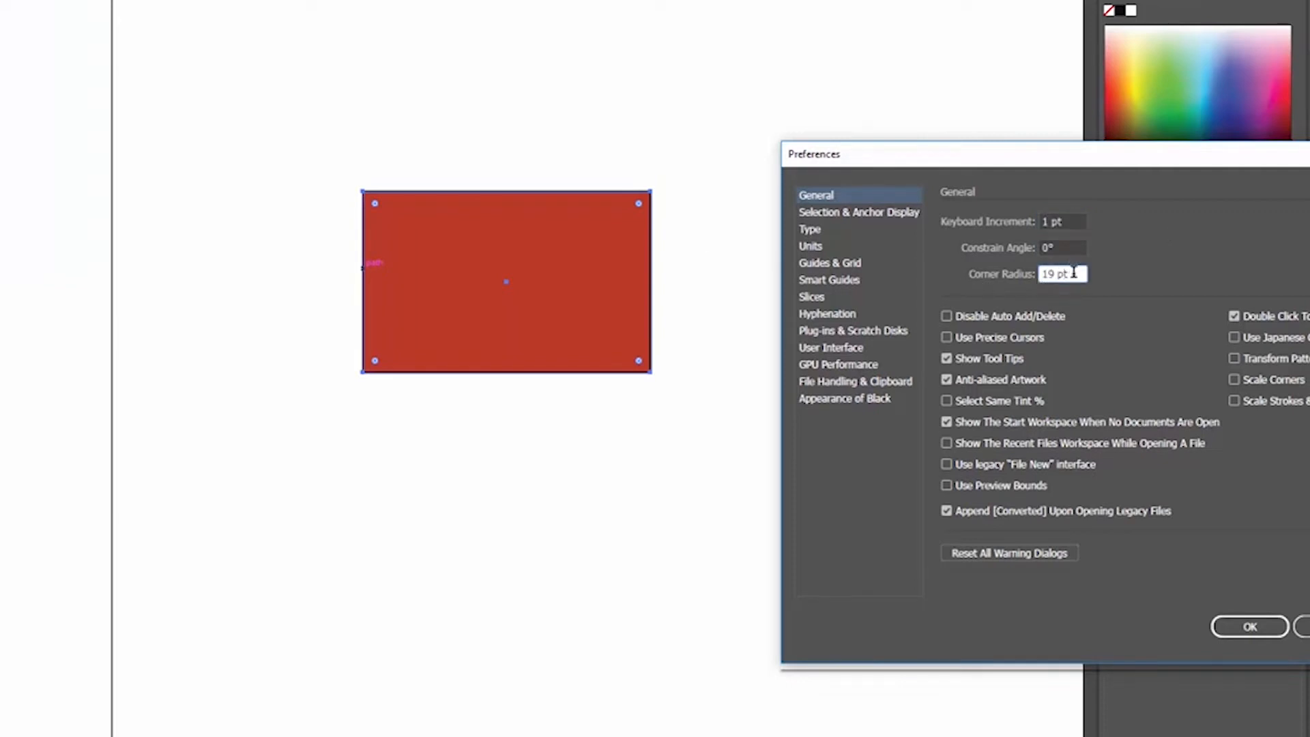
pyautogui.doubleClick(1083, 275)
pyautogui.write('0')
pyautogui.click(1250, 626)
# Nudge the red rectangle right, left, down and up in 1 pt increments to test the unrotated axes
pyautogui.press('Right')
pyautogui.press('Right')
pyautogui.press('Right')
pyautogui.press('Right')
pyautogui.press('Right')
pyautogui.press('Right')
pyautogui.press('Left')
pyautogui.press('Left')
pyautogui.press('Left')
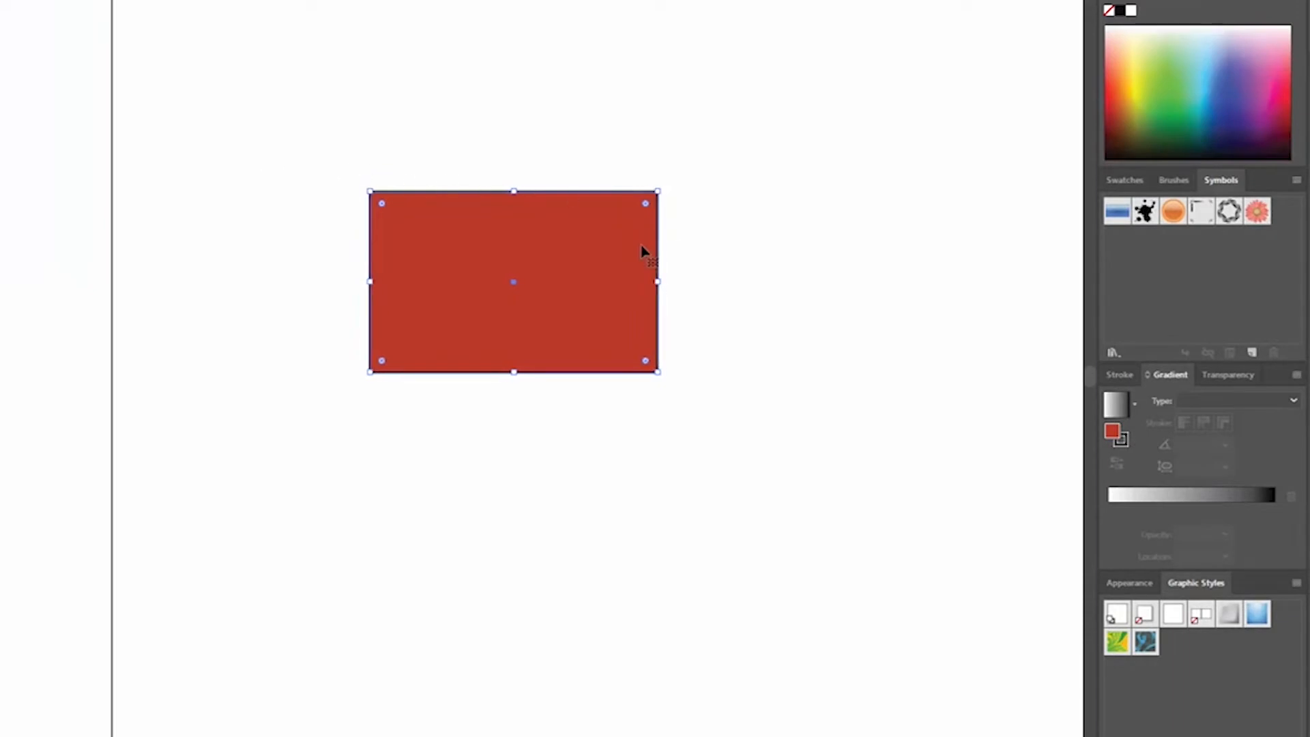
pyautogui.press('Down')
pyautogui.press('Down')
pyautogui.press('Down')
pyautogui.press('Up')
pyautogui.press('Up')
pyautogui.press('Up')
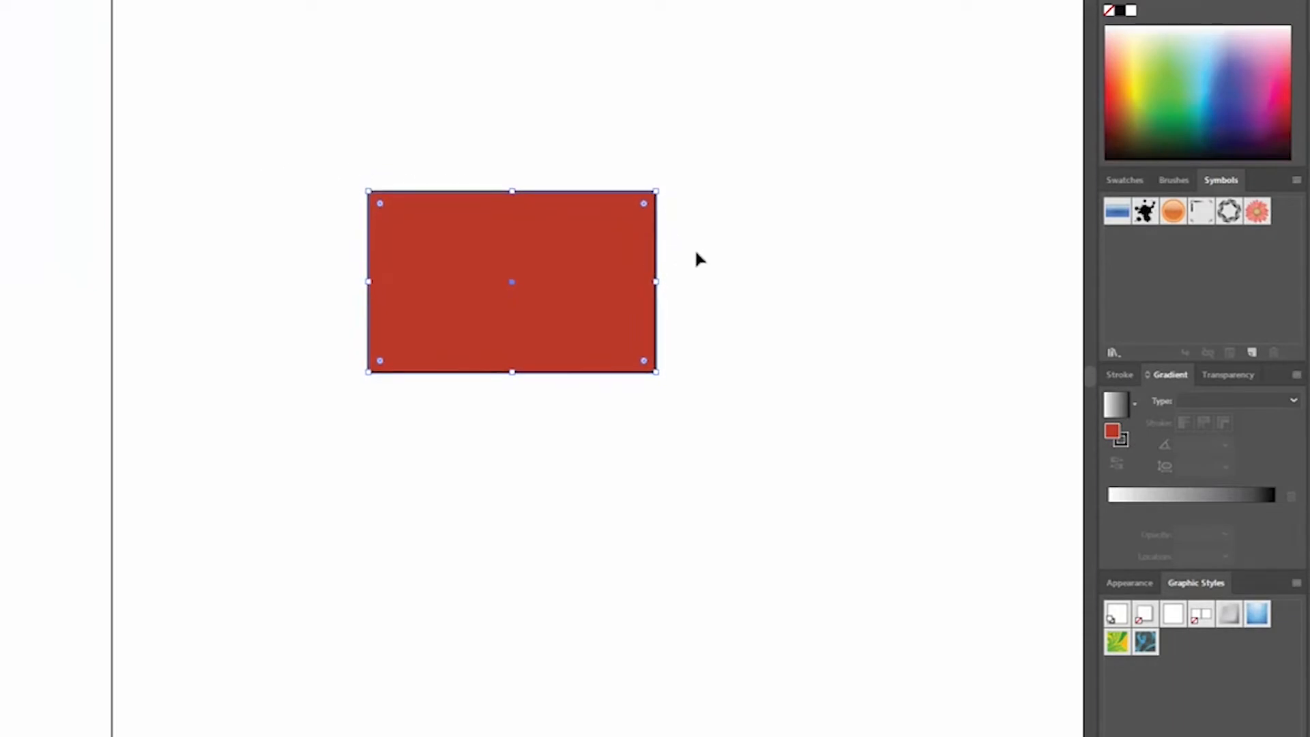
# Deselect the red rectangle and set the corner radius to 0 pt in the General preferences
pyautogui.hotkey('ctrl', 'k')
pyautogui.click(1063, 272)
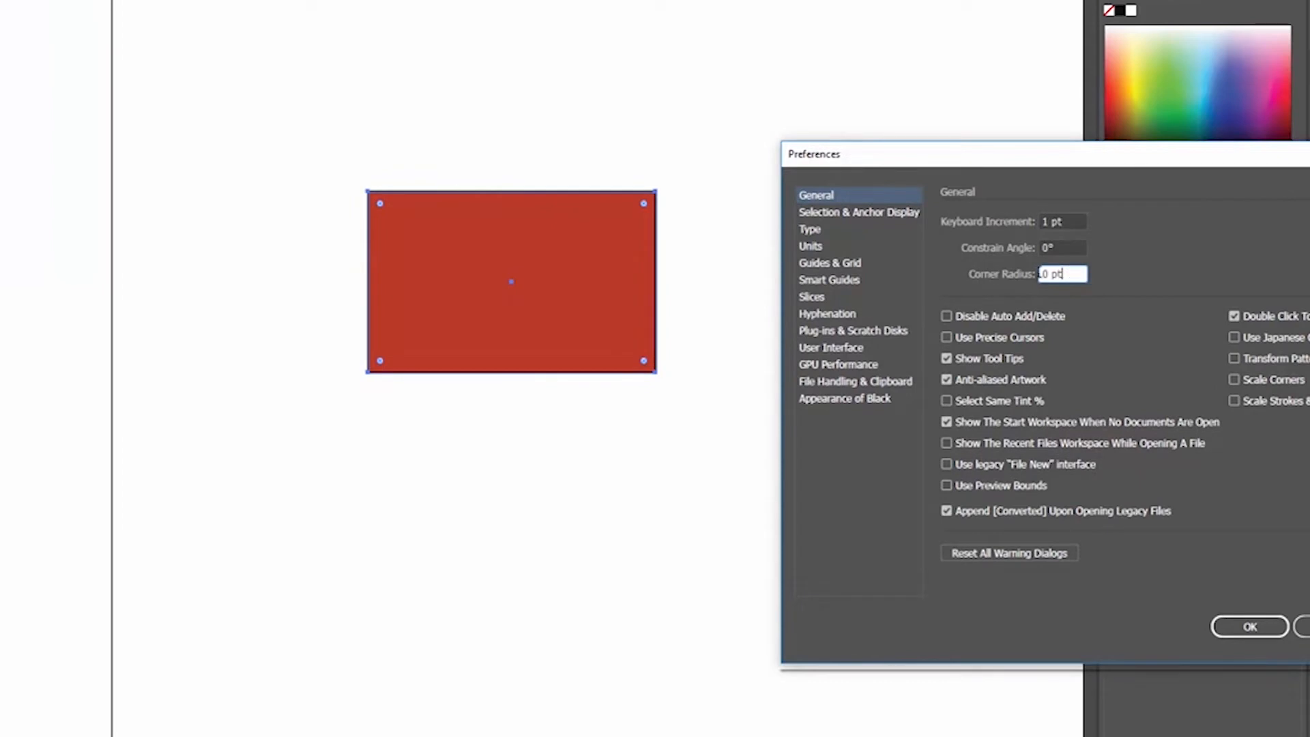
pyautogui.write('50')
pyautogui.click(1250, 627)
pyautogui.click(697, 416)
pyautogui.hotkey('ctrl', 'a')
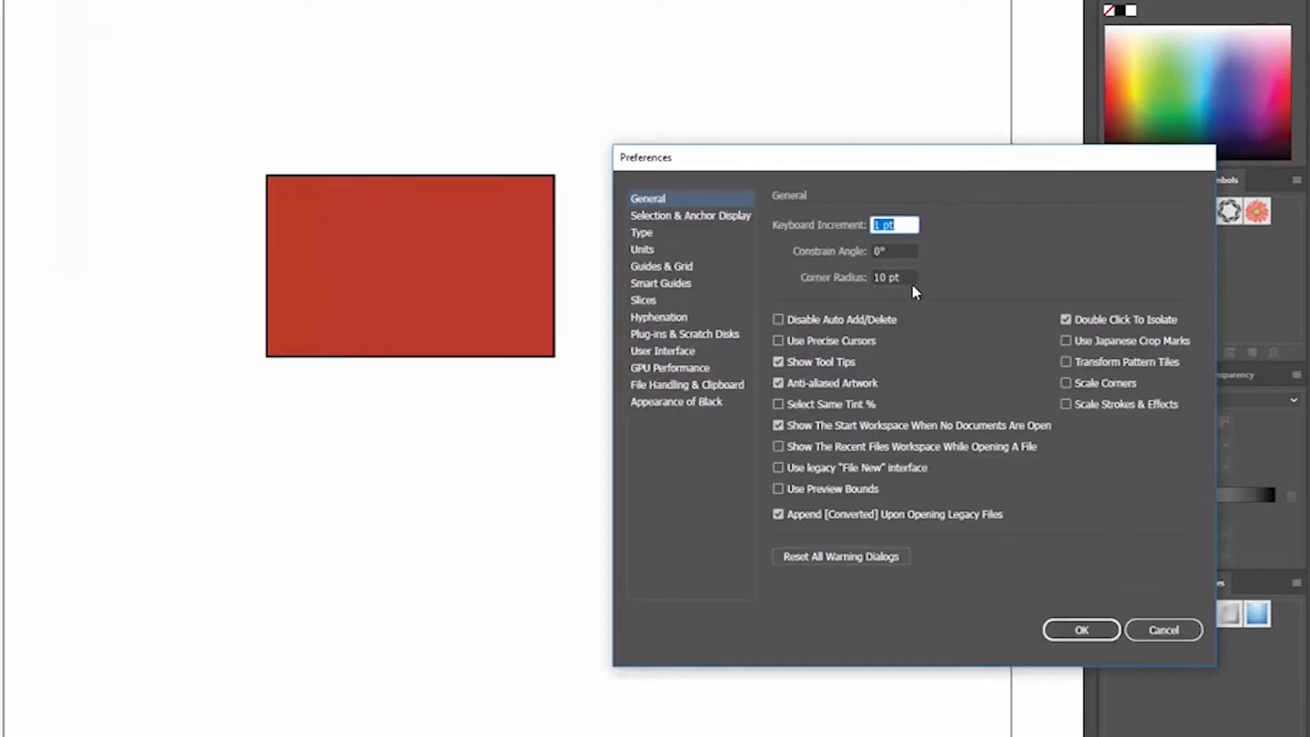
pyautogui.moveTo(911, 277); pyautogui.dragTo(796, 284)
pyautogui.click(906, 278)
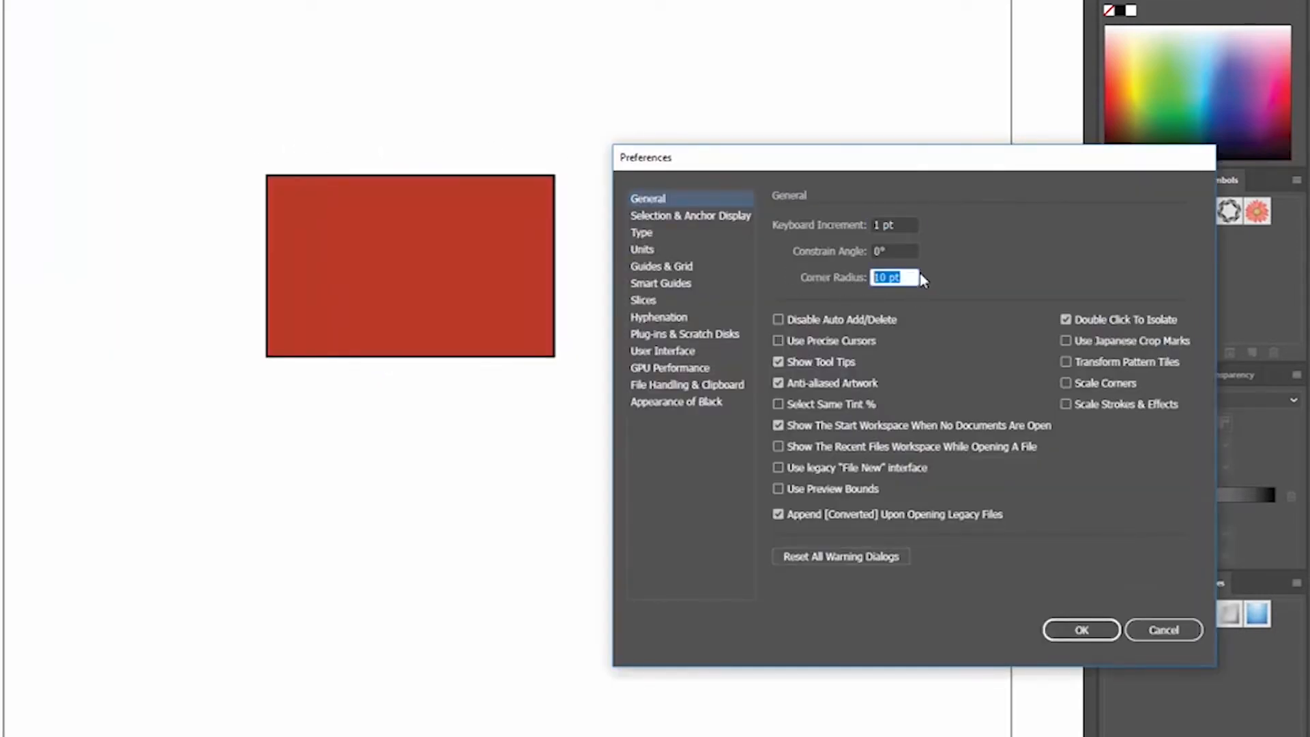
pyautogui.write('0')
pyautogui.click(1085, 629)
# Move the red rectangle up and to the right, and draw a smaller one below it with the Rounded Rectangle tool
pyautogui.scroll(-1, 320, 276)
pyautogui.moveTo(354, 202); pyautogui.dragTo(446, 135)
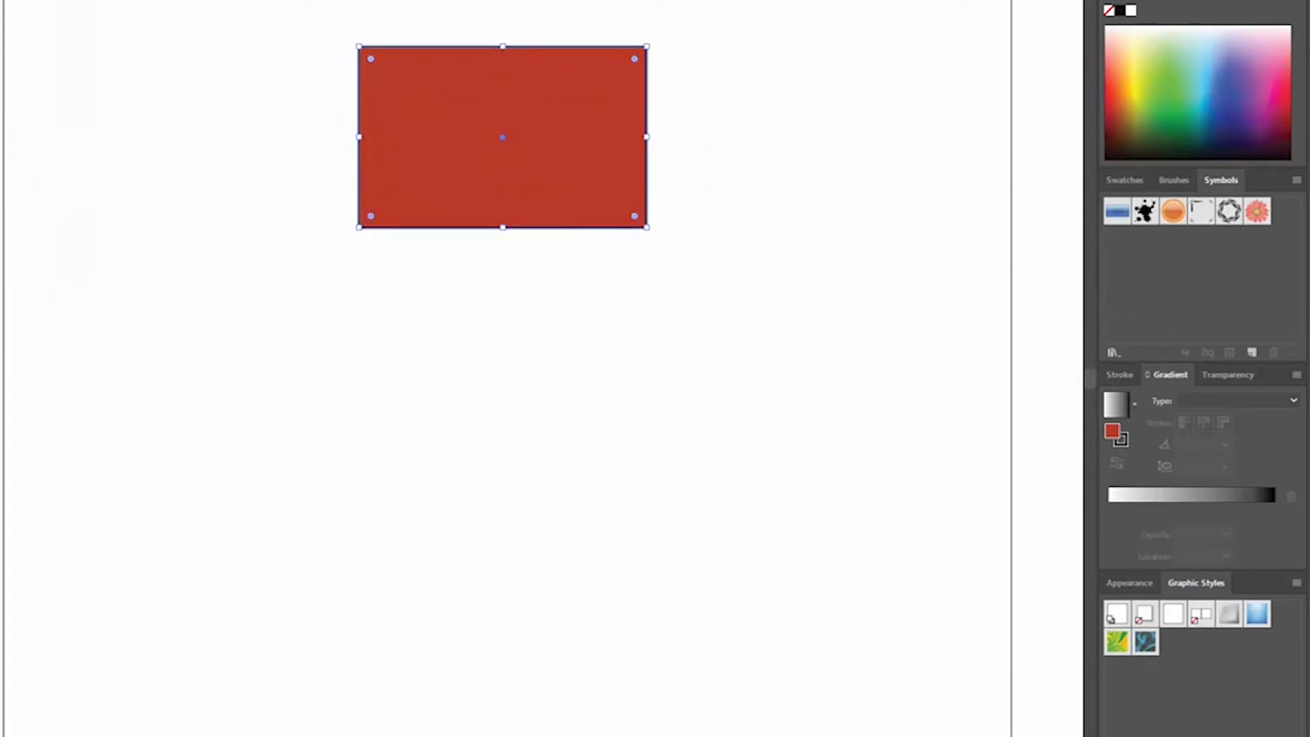
pyautogui.click(0, 83)
pyautogui.click(42, 111)
pyautogui.moveTo(240, 322); pyautogui.dragTo(494, 461)
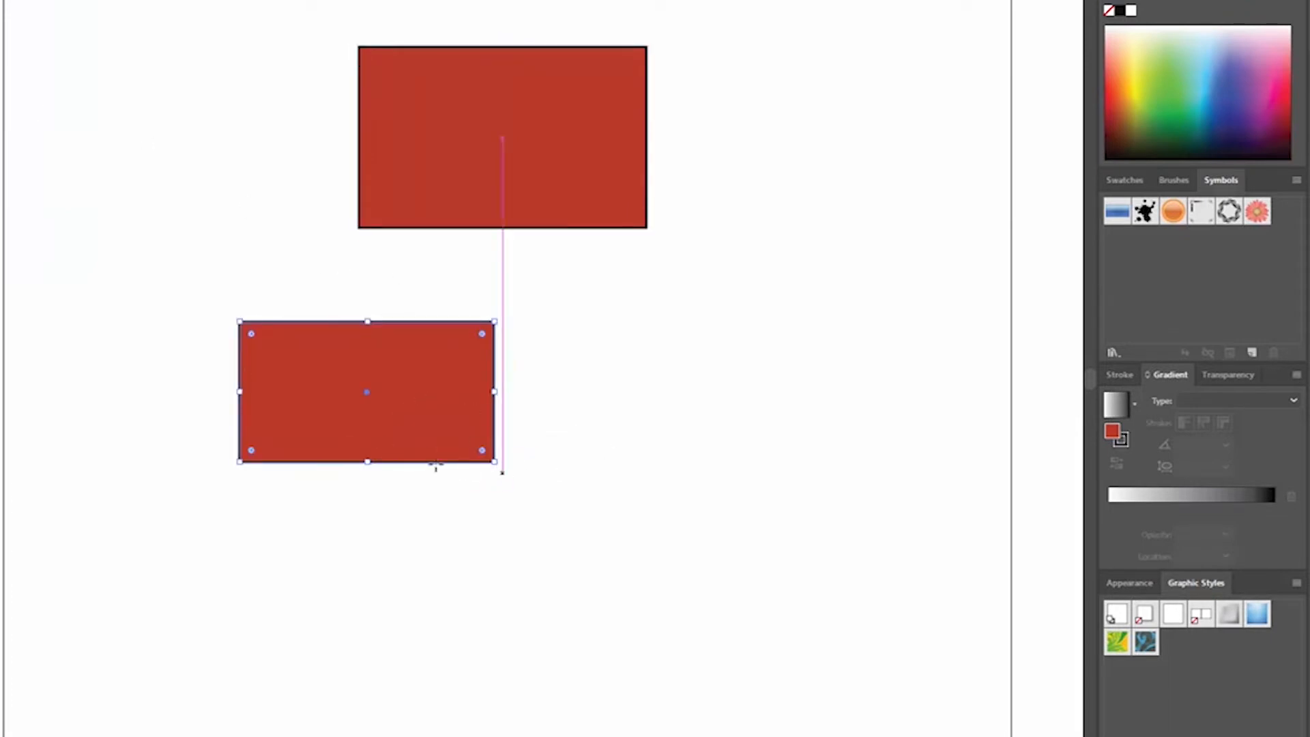
# Set the corner radius to 15 pt in the General preferences and draw a rounded rectangle beside the smaller square-cornered one
pyautogui.hotkey('ctrl', 'k')
pyautogui.click(890, 276)
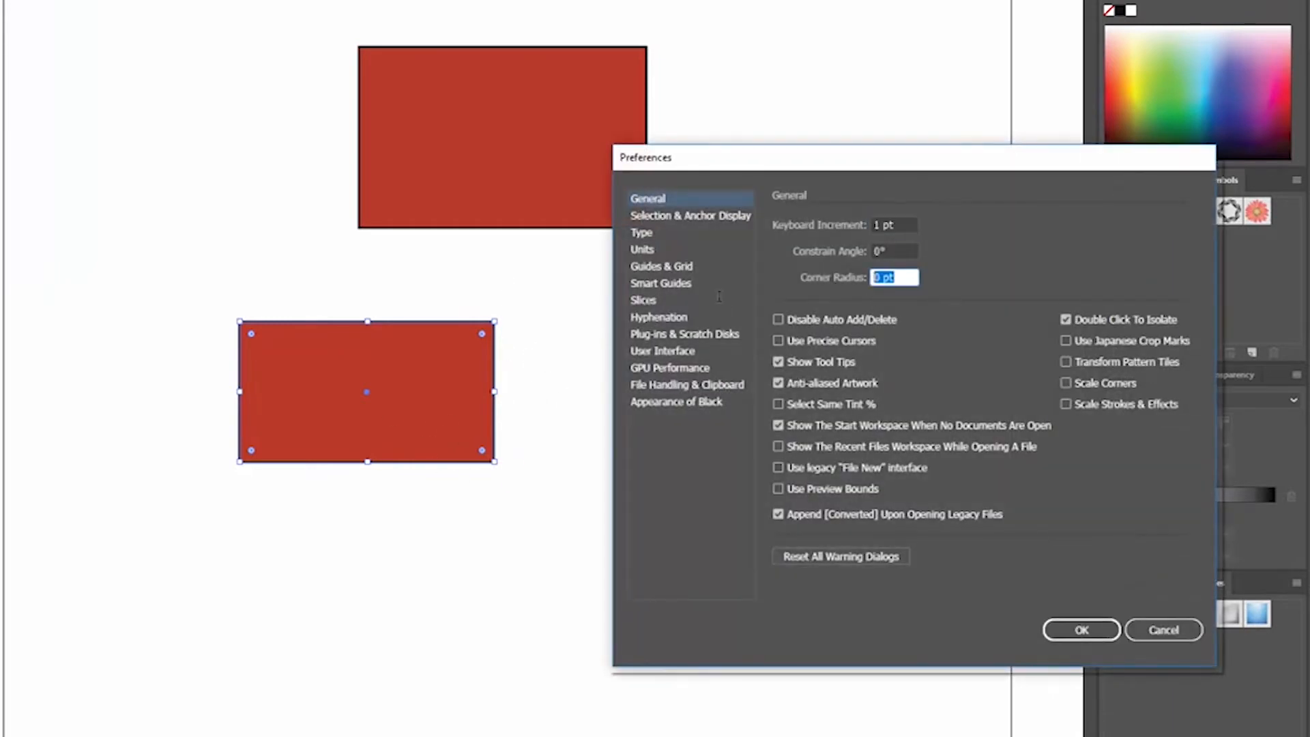
pyautogui.write('15')
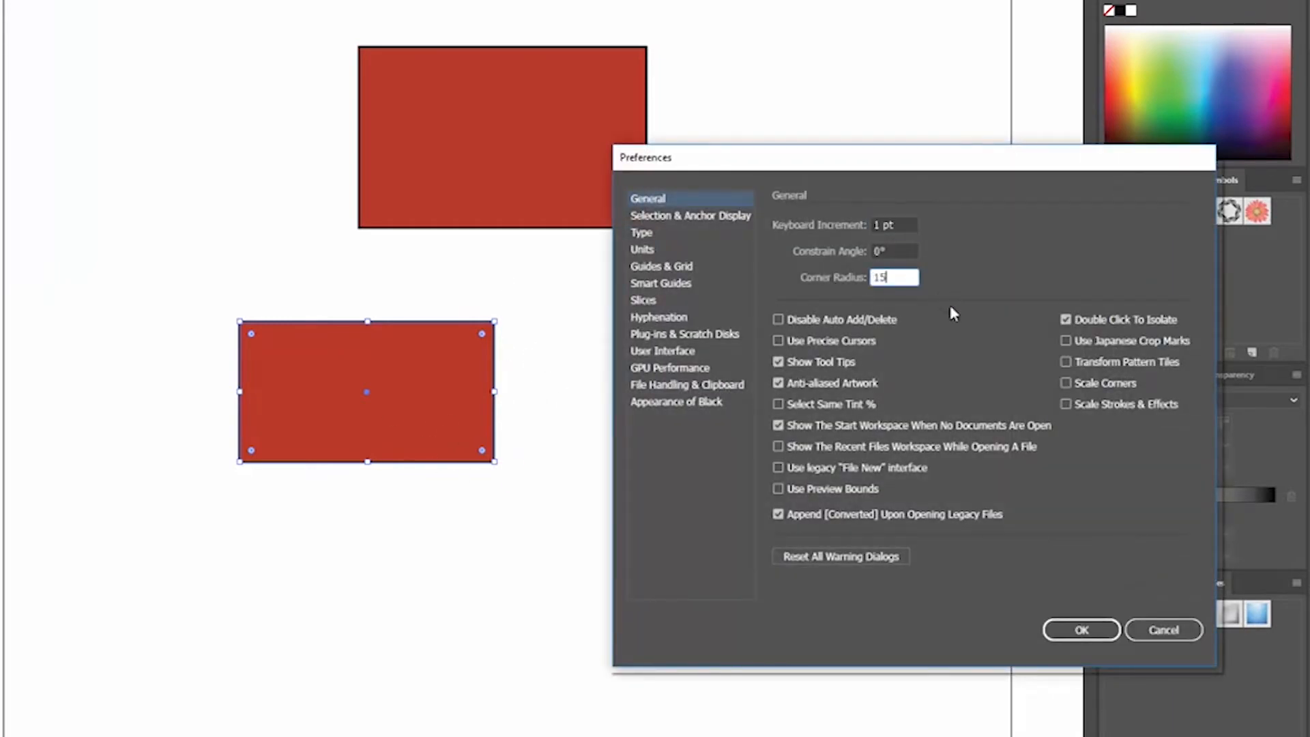
pyautogui.click(1082, 630)
pyautogui.moveTo(612, 322); pyautogui.dragTo(858, 475)
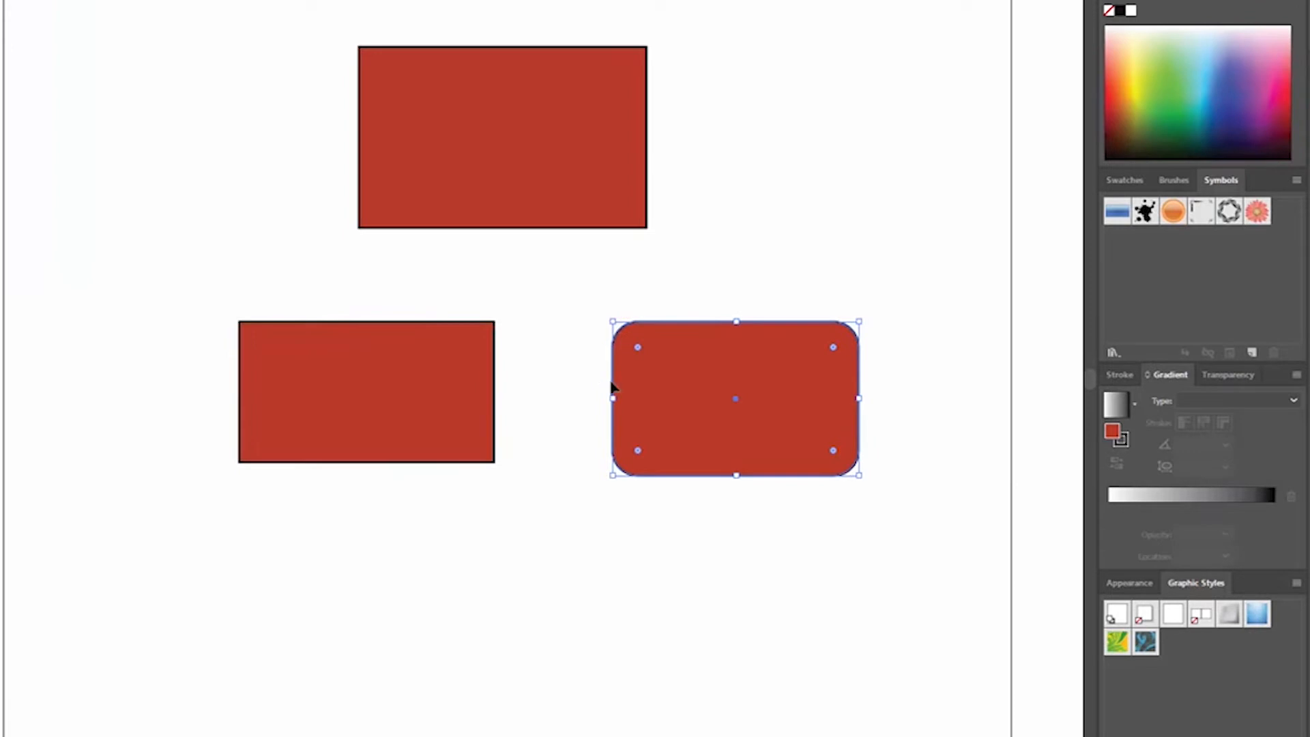
# Set the corner radius to 25 pt in the General preferences and draw another rounded rectangle below the 15 pt one
pyautogui.hotkey('ctrl', 'k')
pyautogui.click(906, 283)
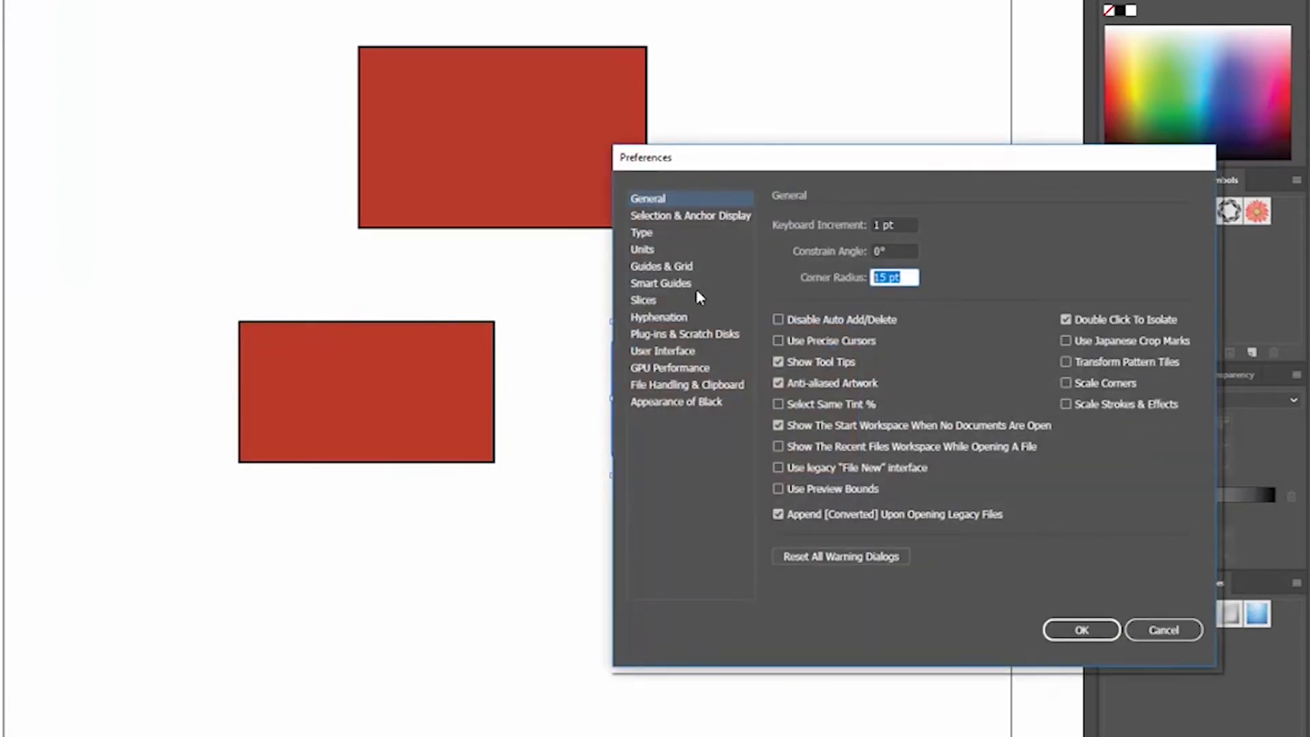
pyautogui.write('25')
pyautogui.click(1085, 631)
pyautogui.moveTo(616, 510); pyautogui.dragTo(901, 645)
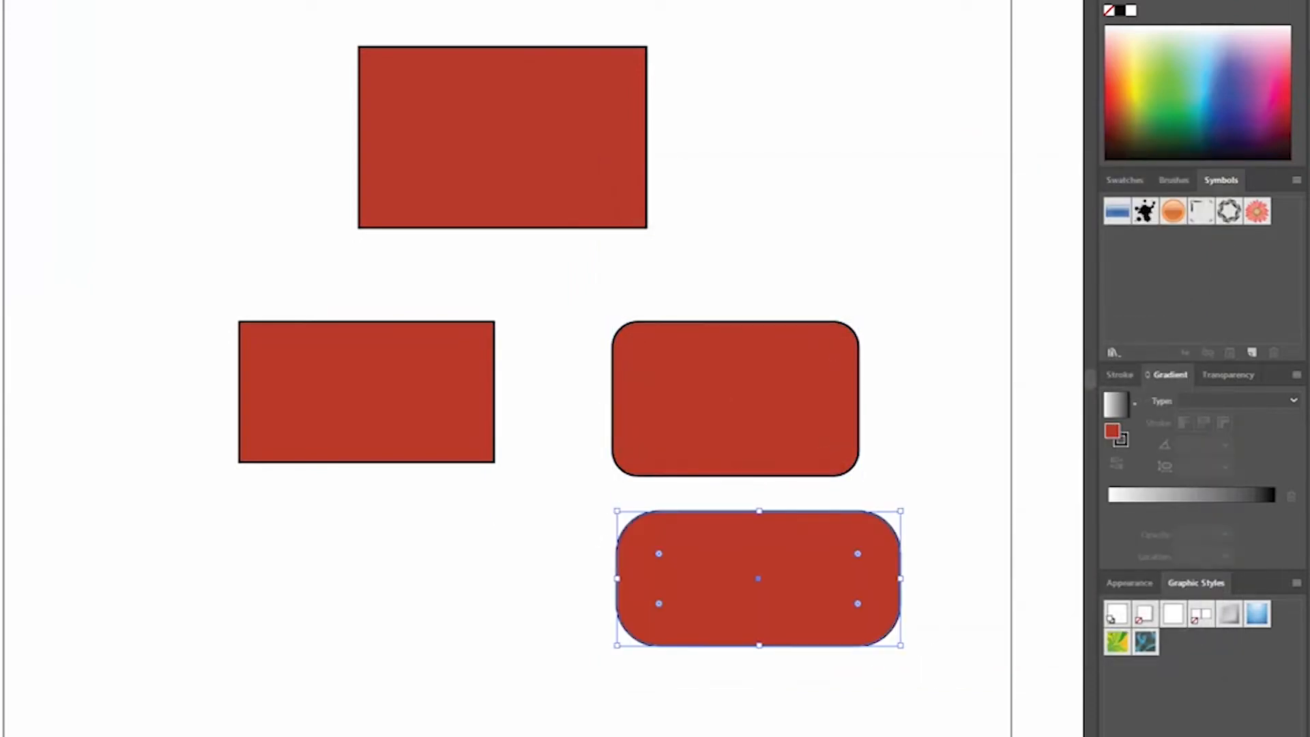
# Move the 25 pt rounded rectangle above the 15 pt one for comparison, and delete all three test shapes except the original rectangle
pyautogui.click(372, 246)
pyautogui.moveTo(797, 579); pyautogui.dragTo(871, 217)
pyautogui.moveTo(660, 396); pyautogui.dragTo(657, 490)
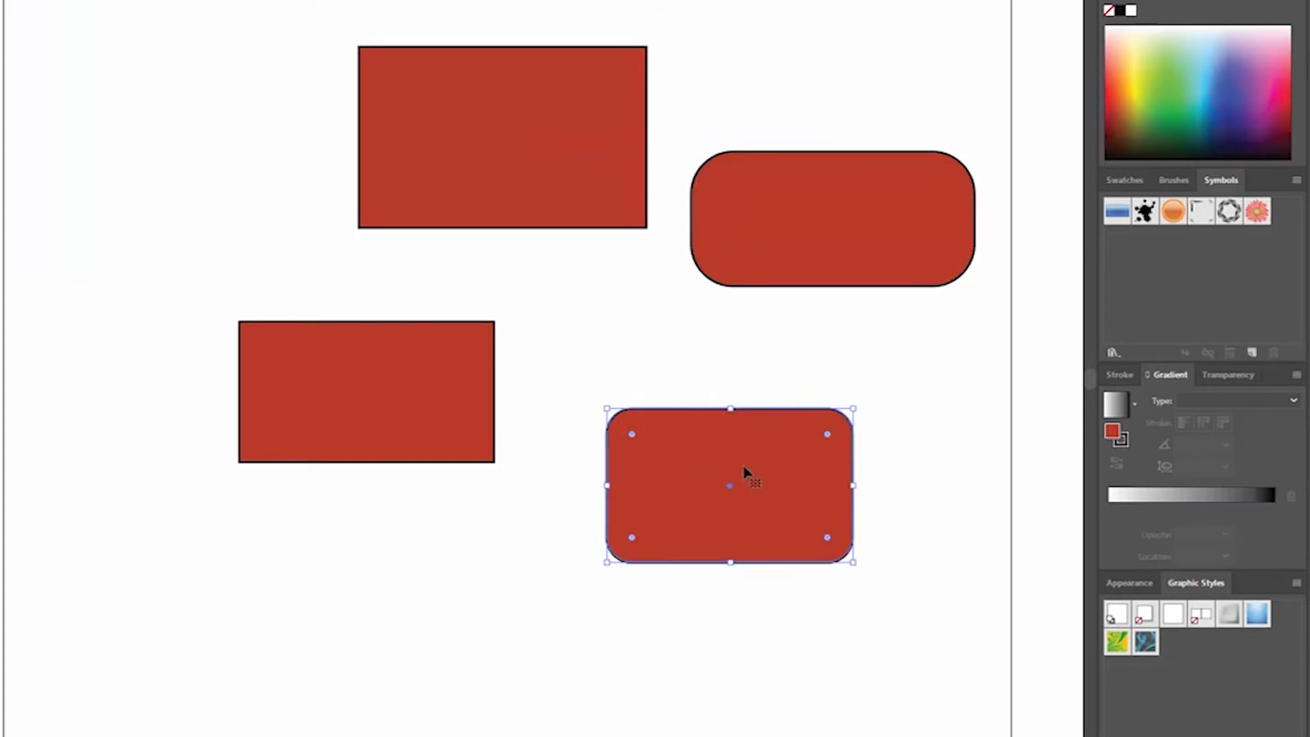
pyautogui.moveTo(829, 198); pyautogui.dragTo(791, 267)
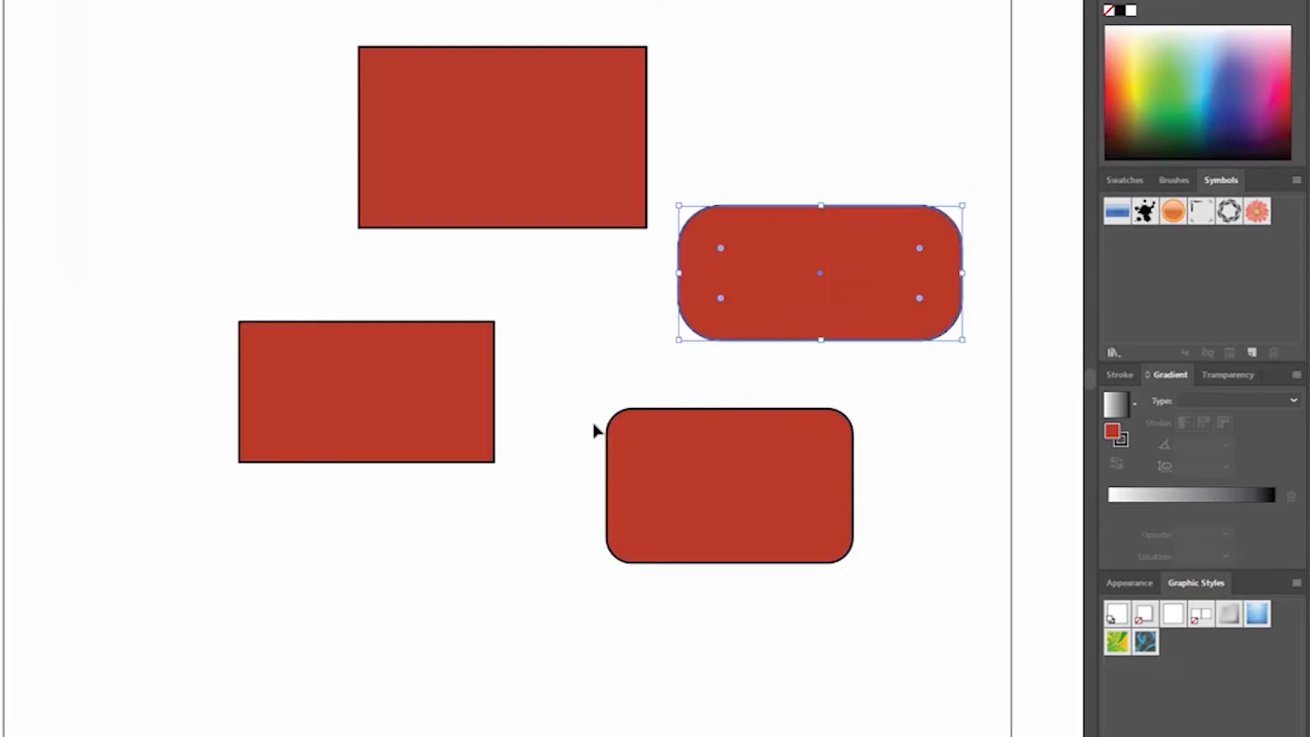
pyautogui.moveTo(886, 643); pyautogui.dragTo(249, 305)
pyautogui.press('Delete')
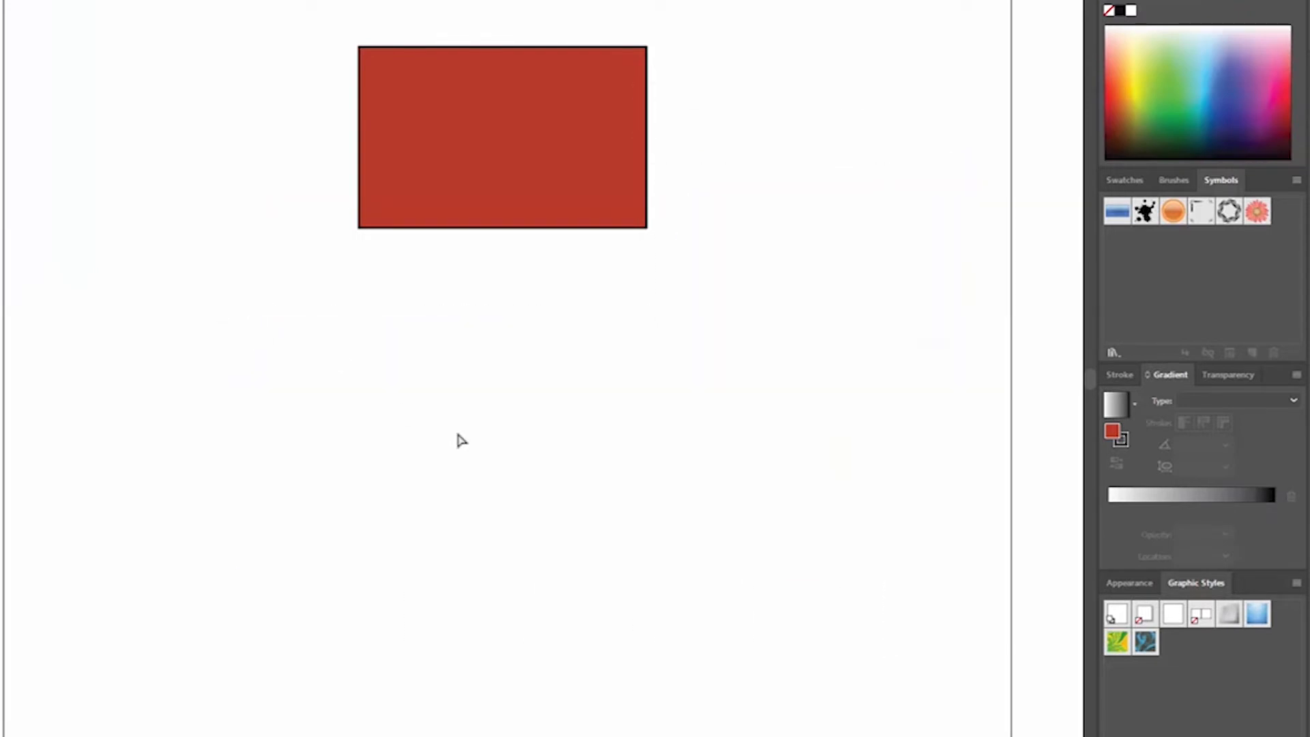
# In the Selection & Anchor Display preferences, choose the medium anchor style and the smallest handle style
pyautogui.hotkey('ctrl', 'k')
pyautogui.moveTo(835, 158); pyautogui.dragTo(760, 168)
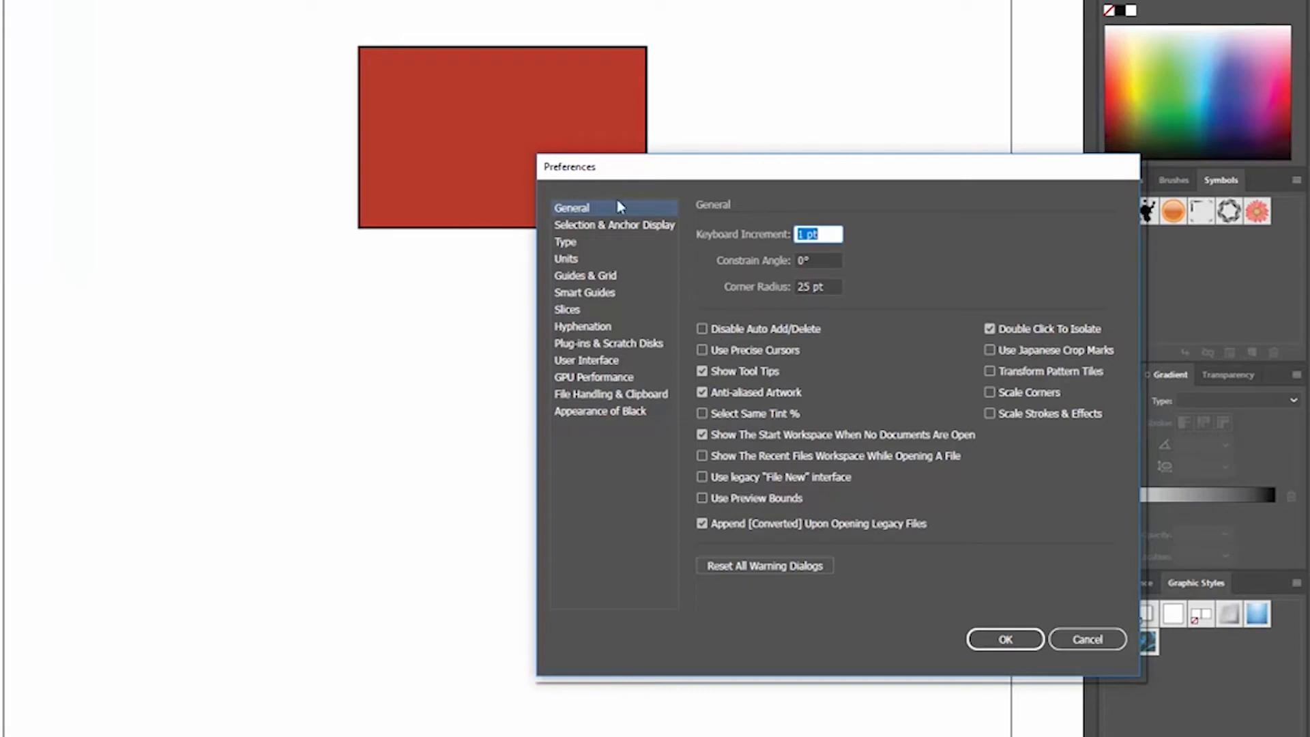
pyautogui.click(595, 227)
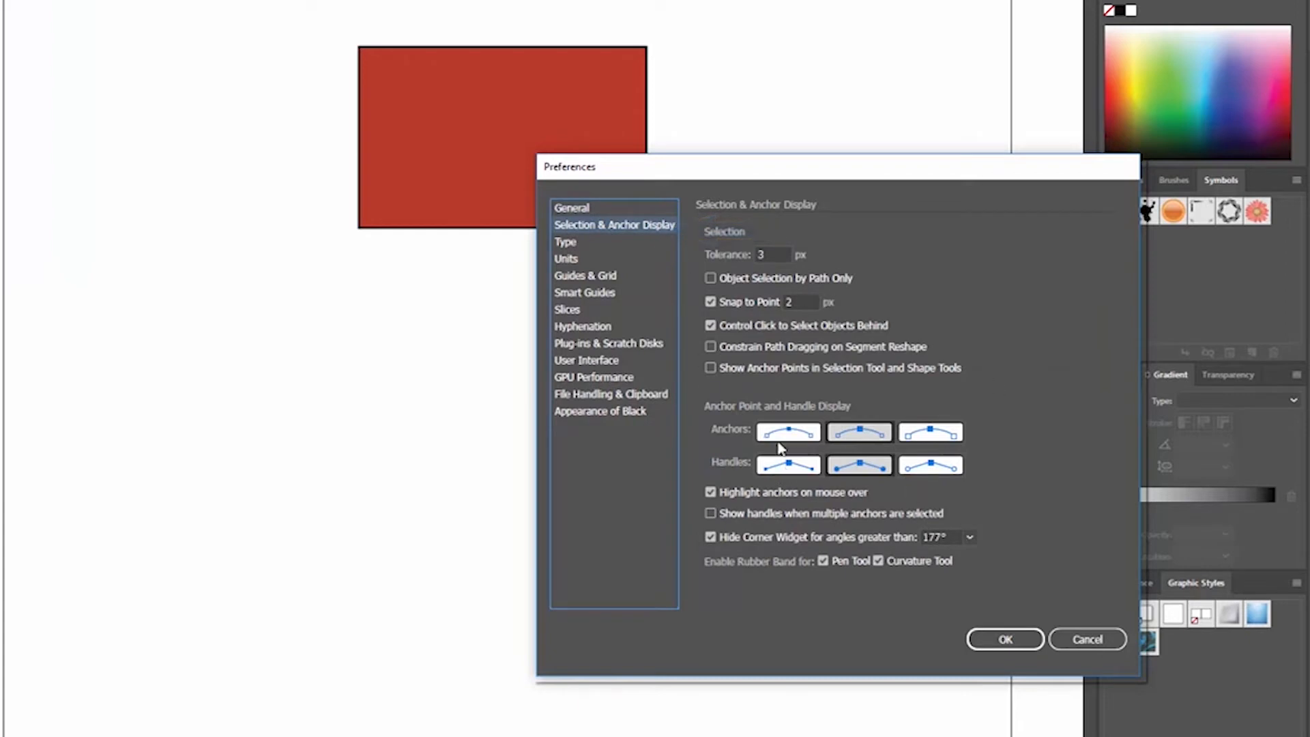
pyautogui.click(812, 438)
pyautogui.click(879, 436)
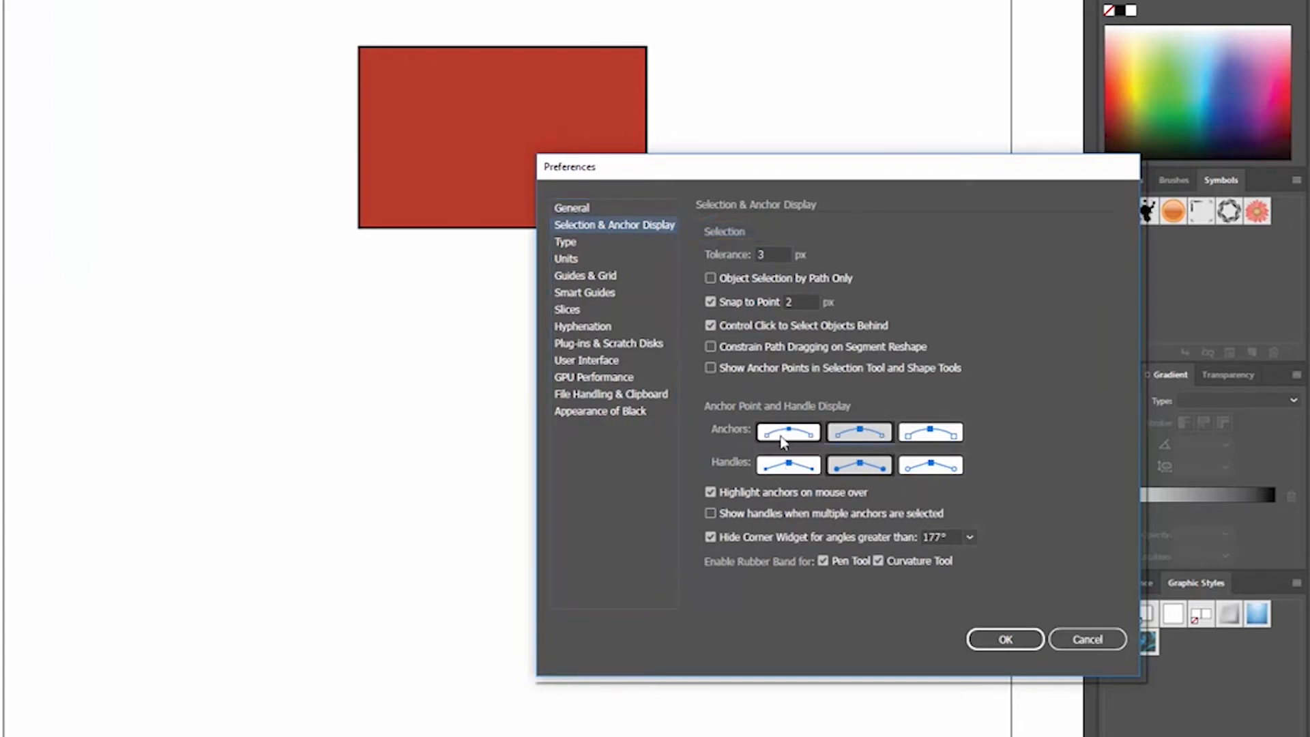
pyautogui.click(788, 466)
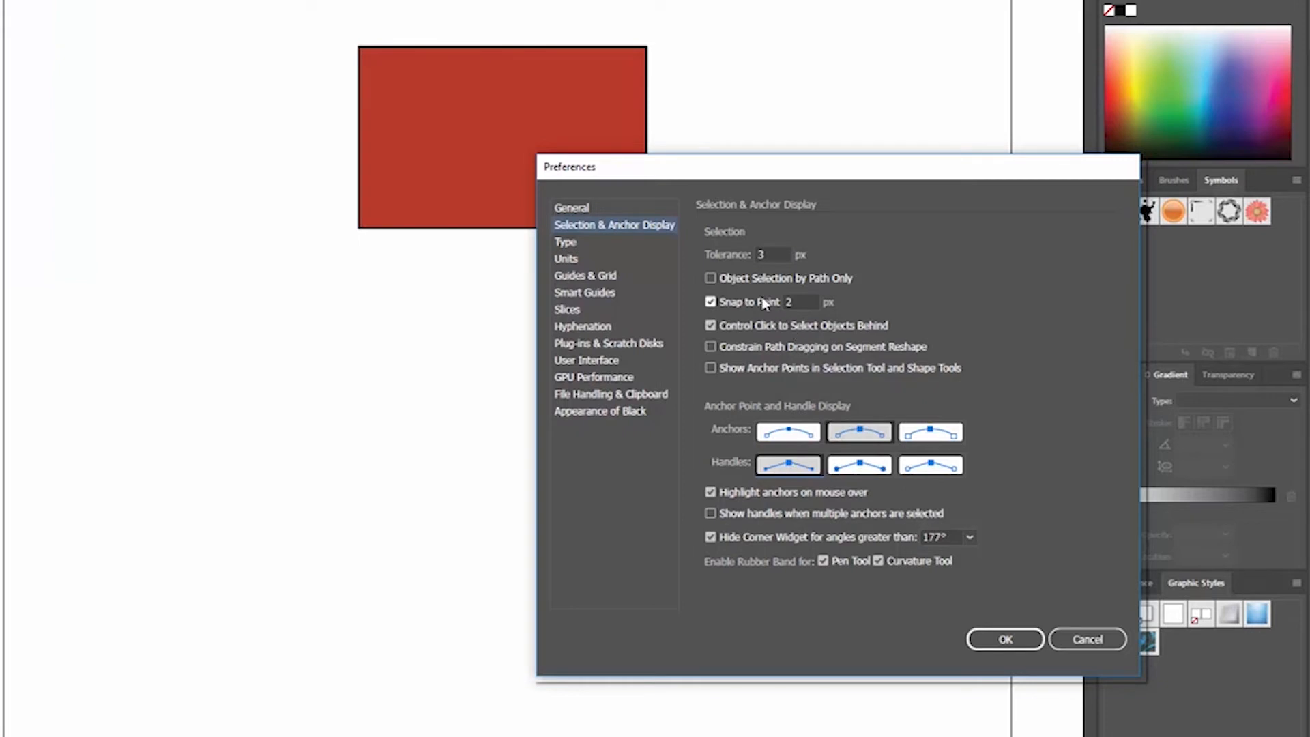
# Review the Type and Units preferences, keeping Points as the general and type units
pyautogui.click(584, 242)
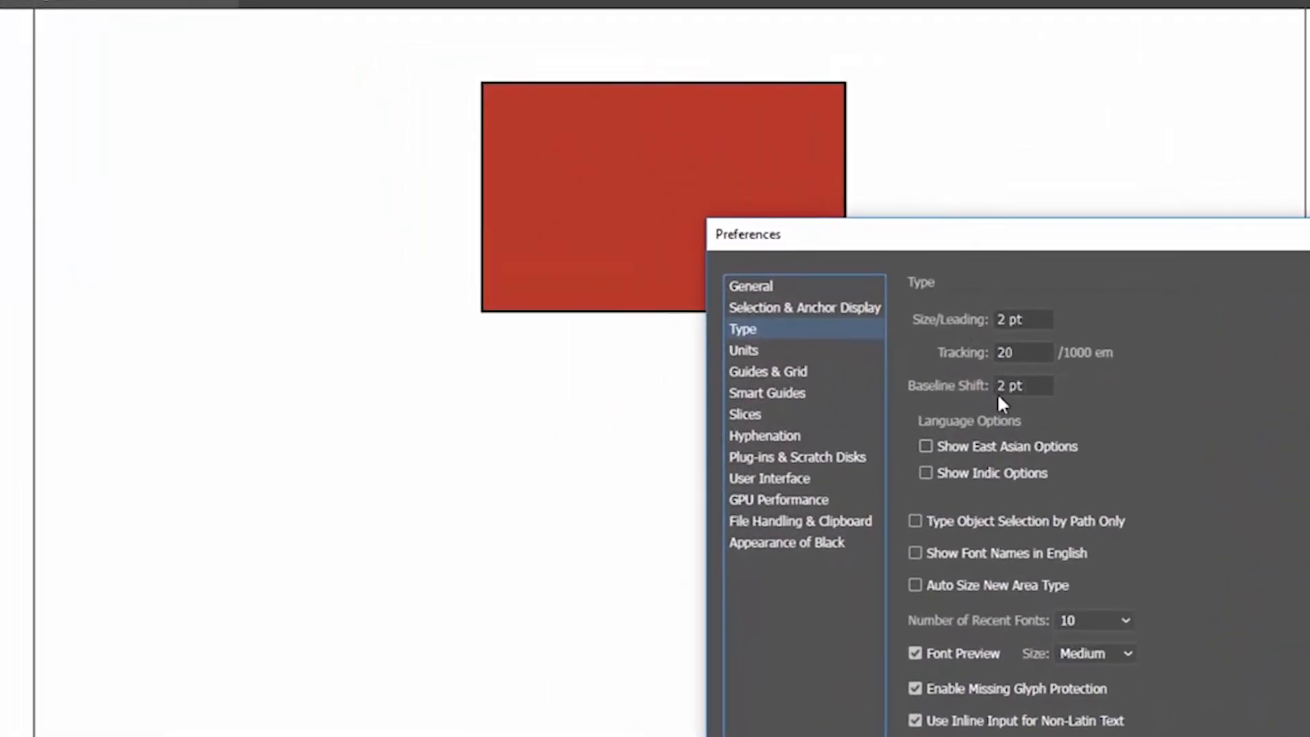
pyautogui.click(751, 352)
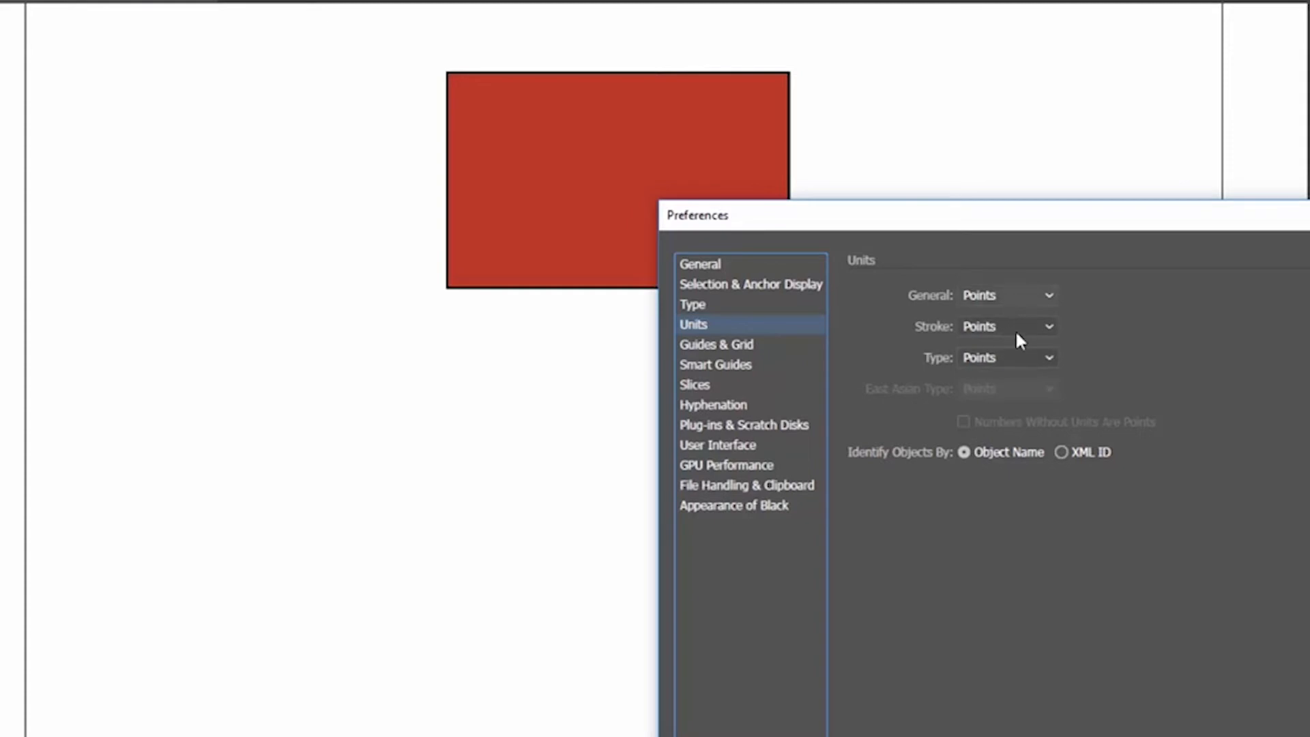
pyautogui.click(1010, 362)
pyautogui.click(1009, 363)
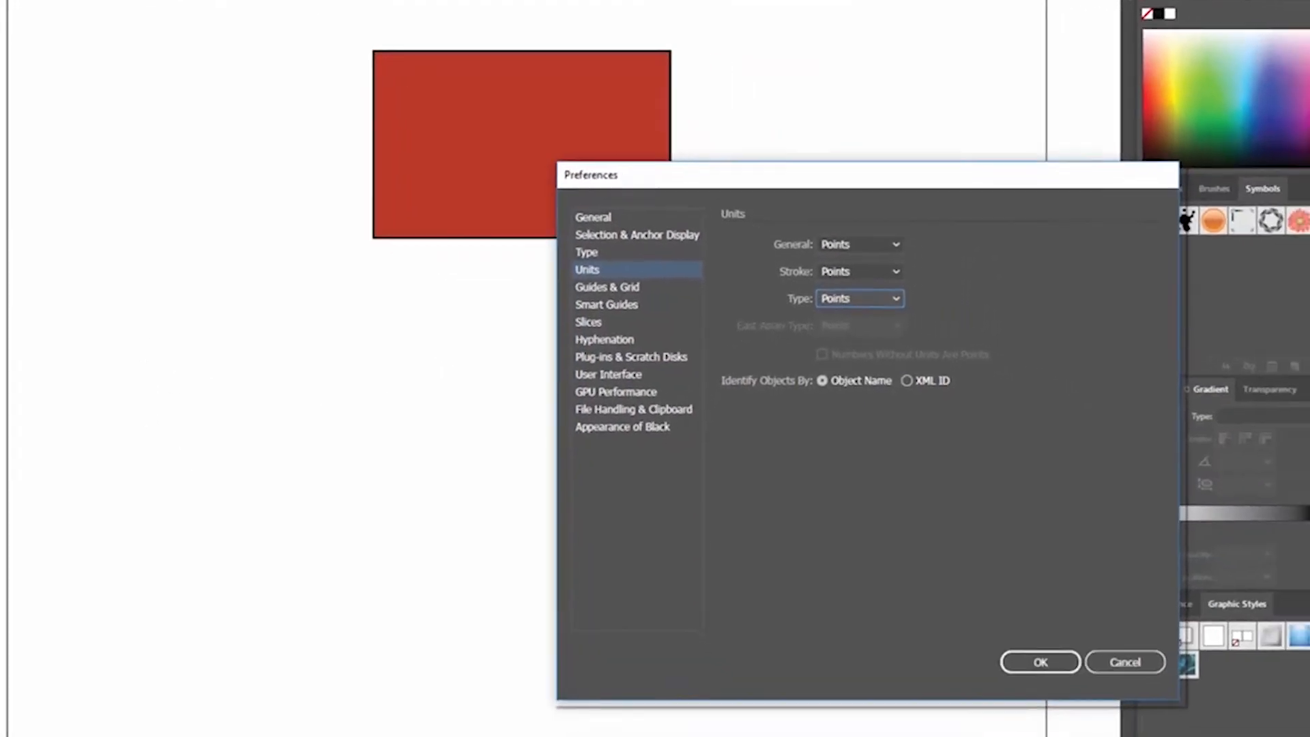
pyautogui.click(818, 289)
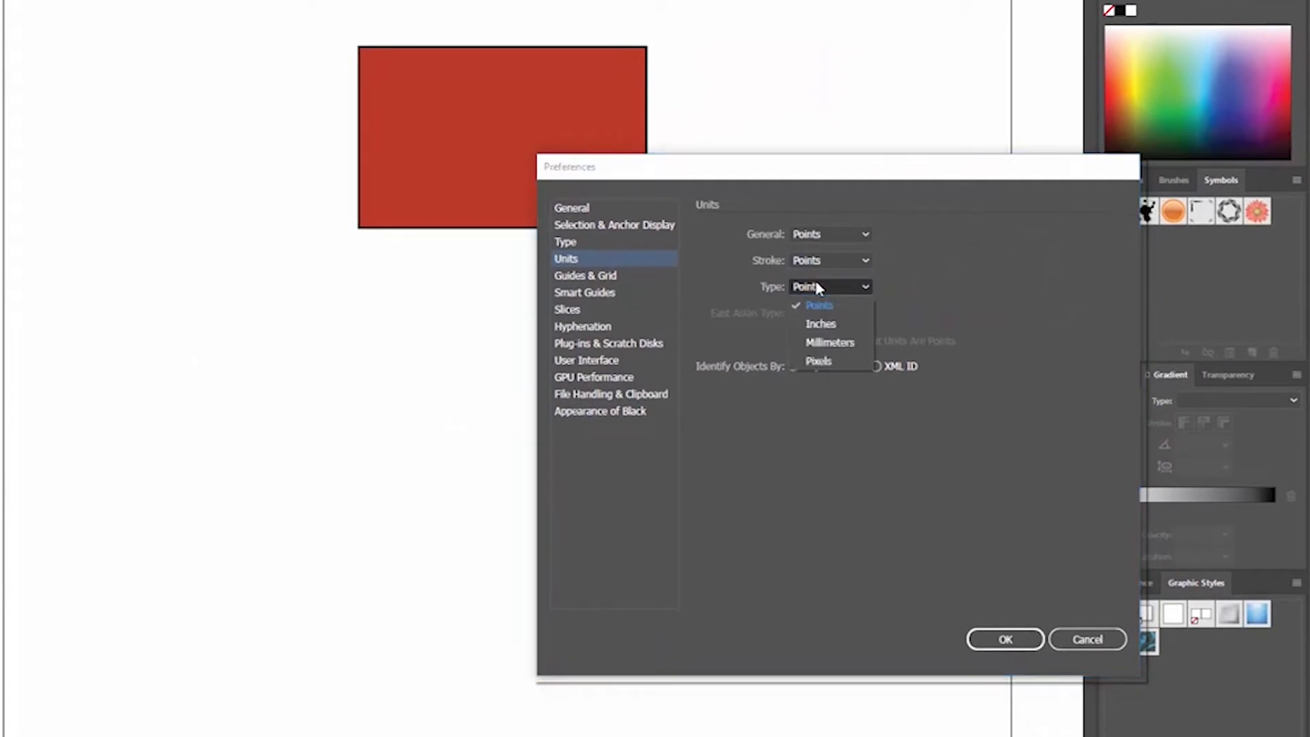
pyautogui.click(846, 305)
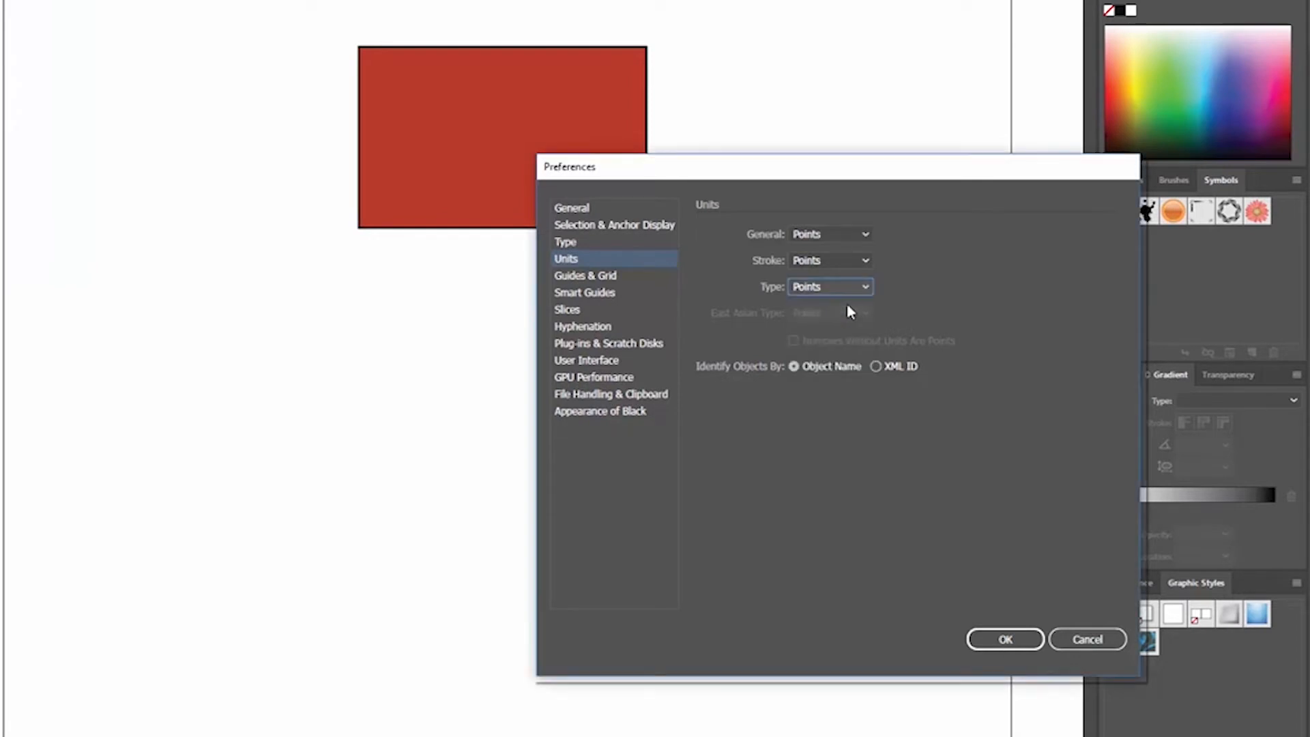
pyautogui.click(827, 236)
pyautogui.click(828, 249)
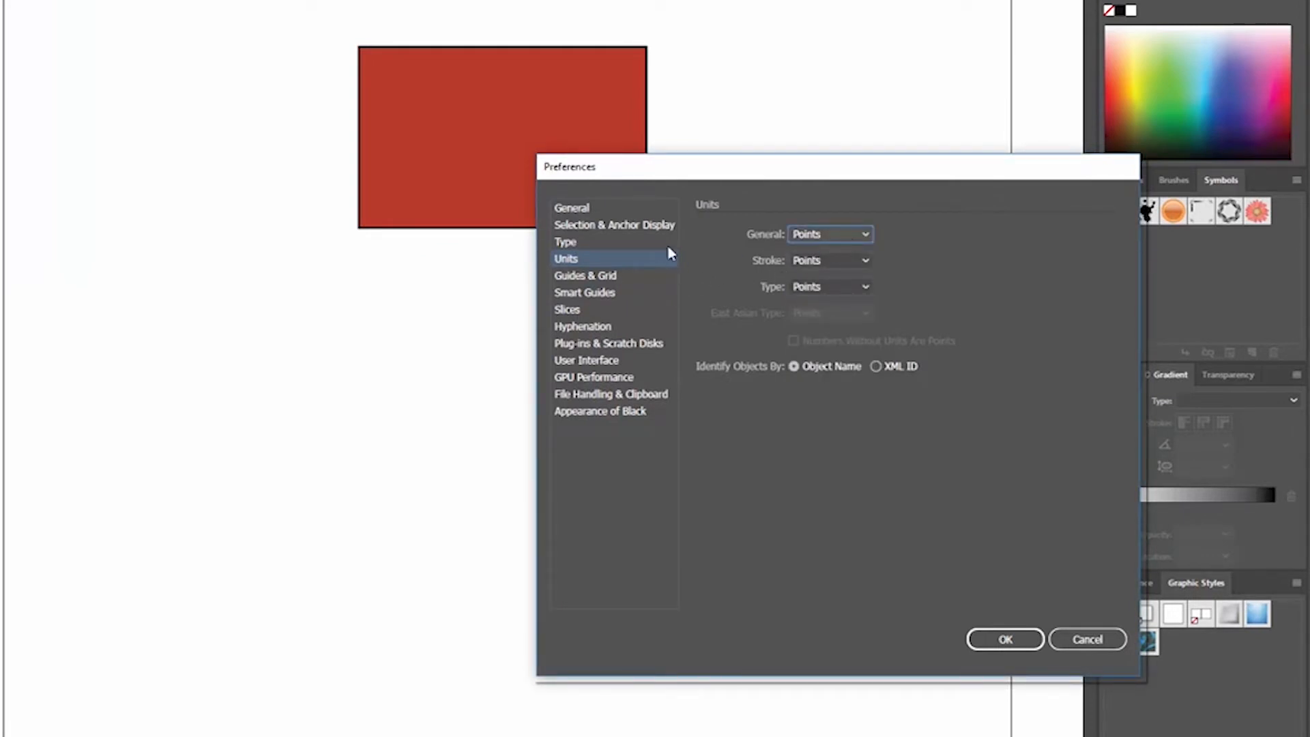
# Review the guide and grid colour and style options in the Guides & Grid preferences, and cancel the dialog
pyautogui.click(587, 275)
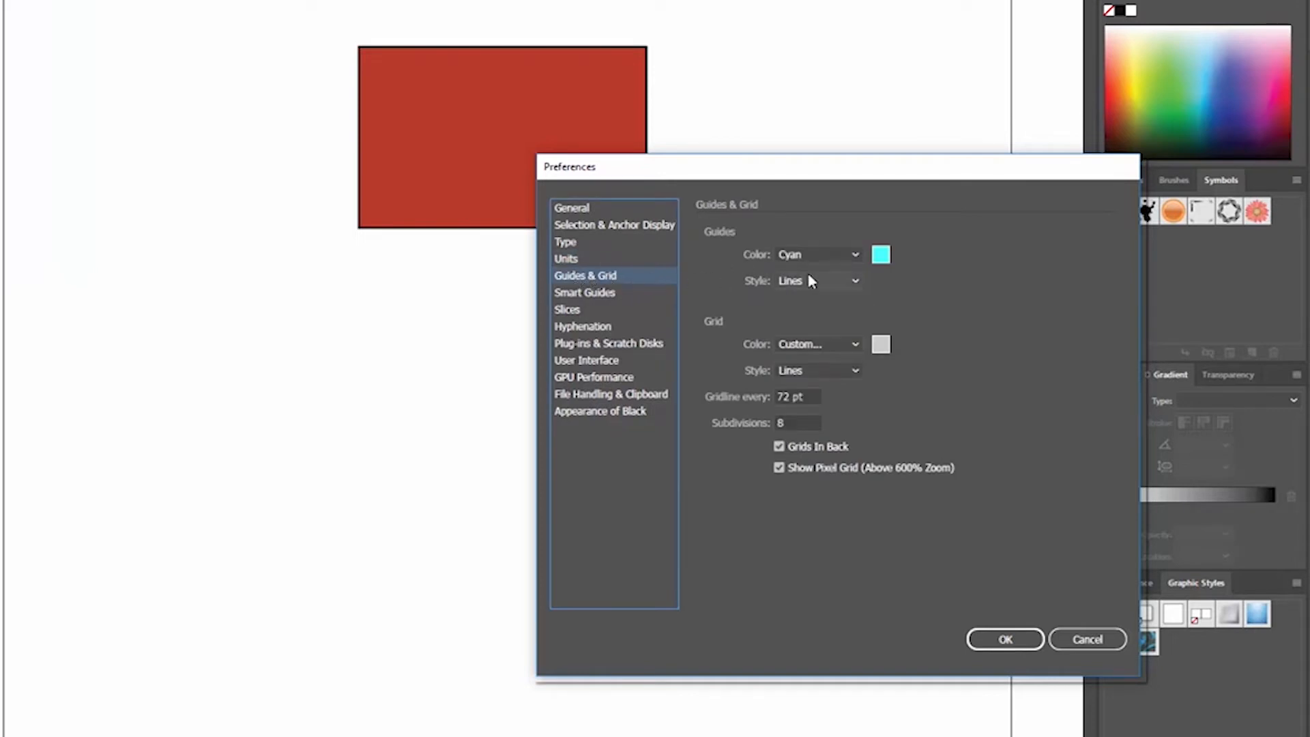
pyautogui.hotkey('ctrl', 'Tab')
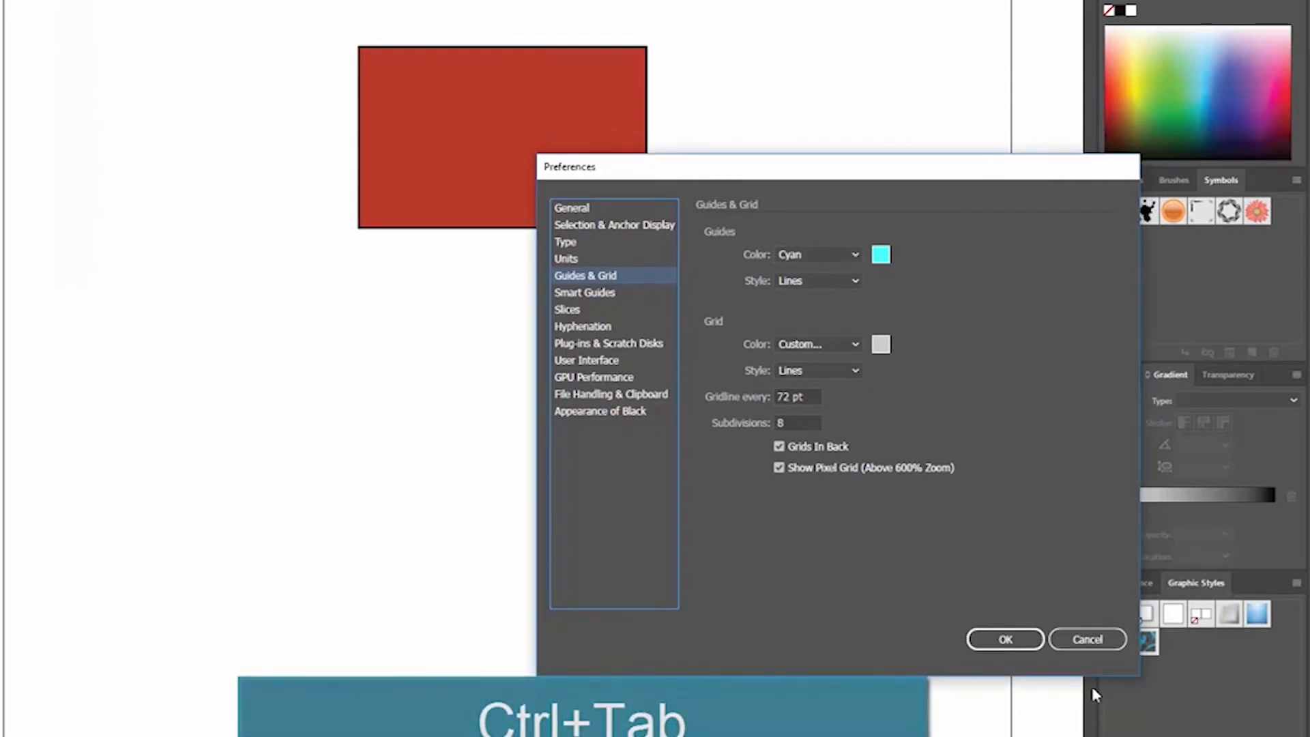
pyautogui.click(1087, 639)
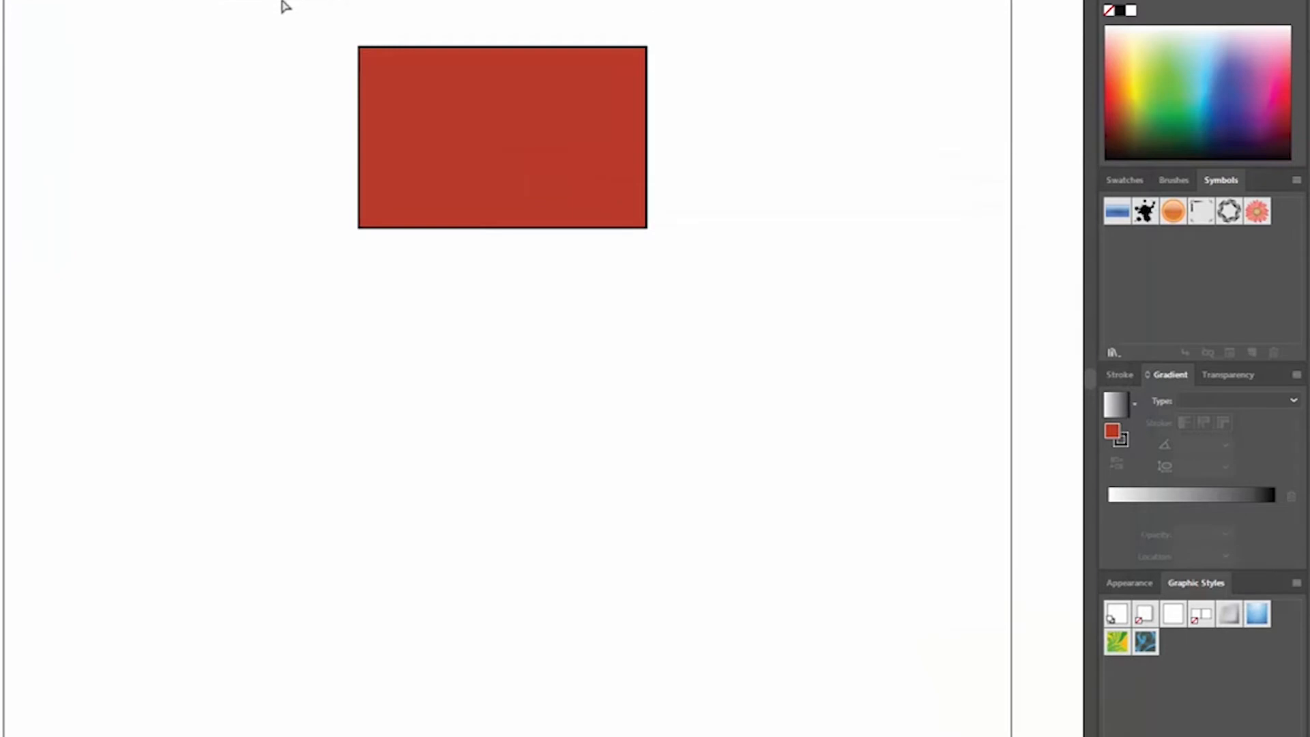
# Add a horizontal guide below the red rectangle and a vertical guide to its left, and test selecting them
pyautogui.moveTo(281, 23); pyautogui.dragTo(417, 381)
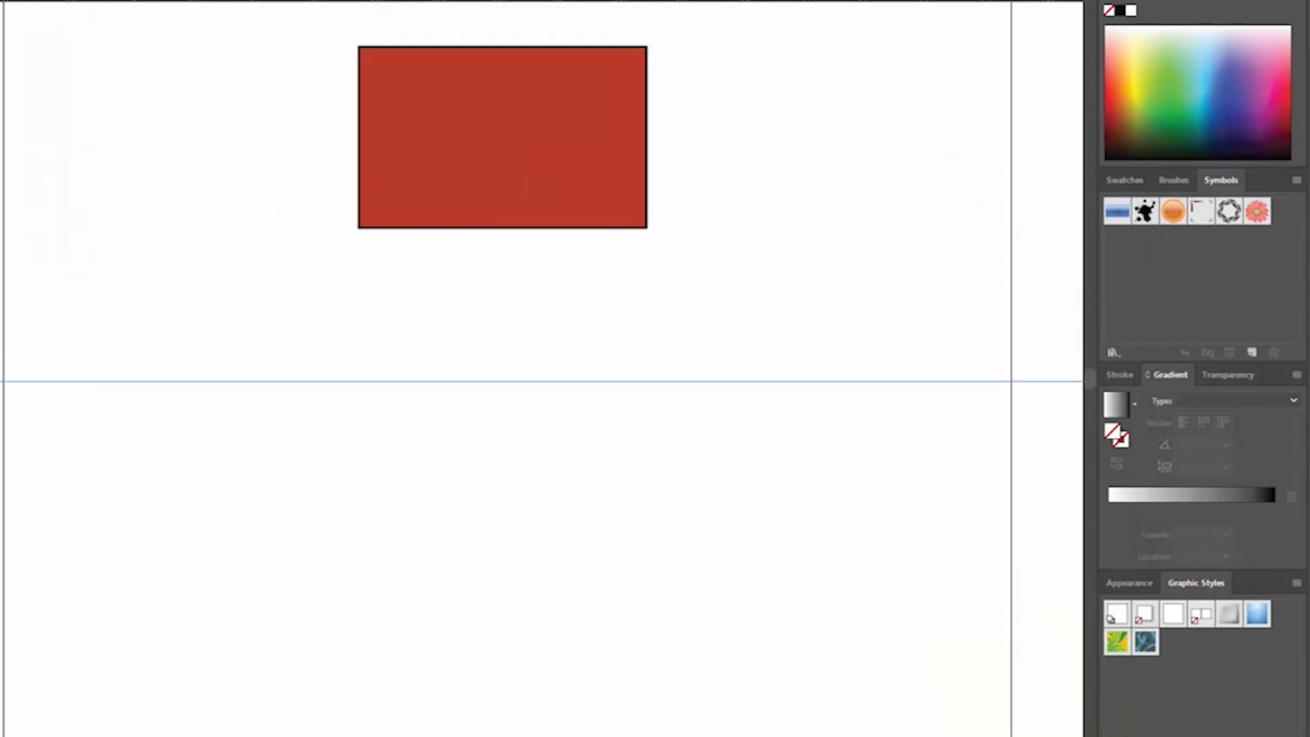
pyautogui.moveTo(2, 372); pyautogui.dragTo(232, 371)
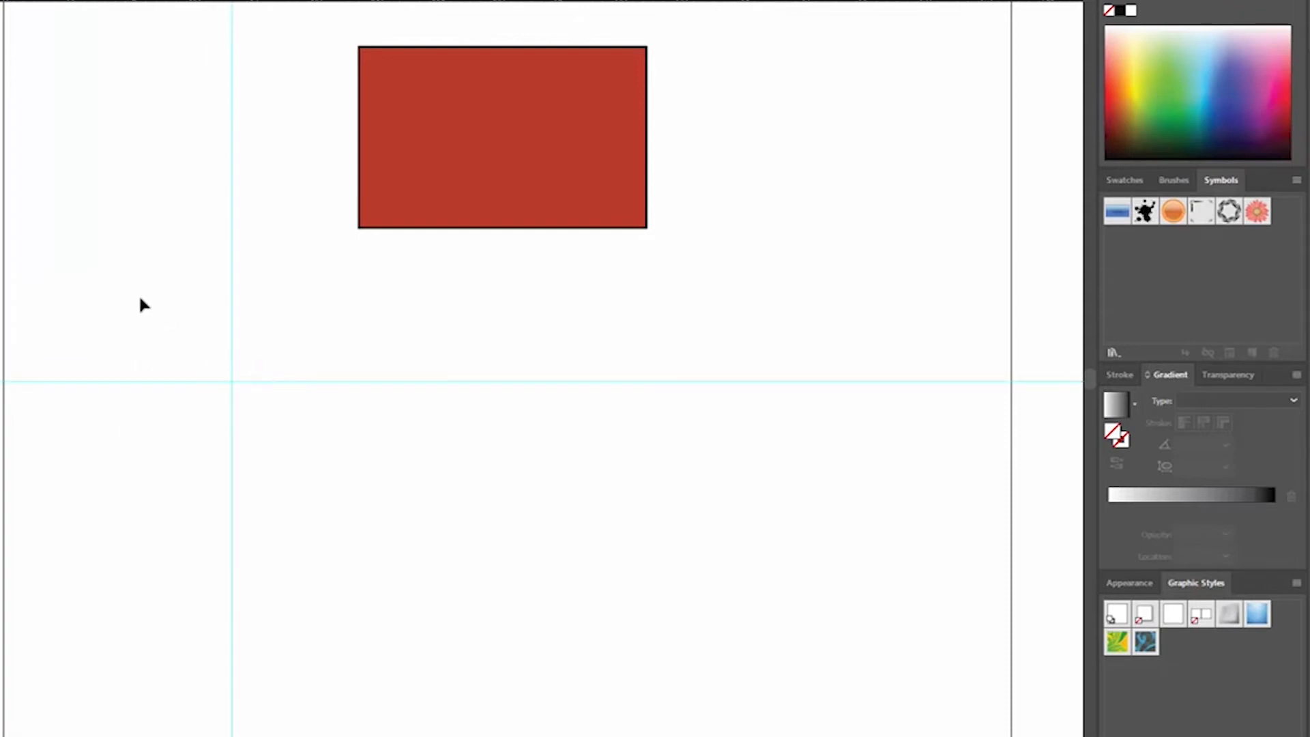
pyautogui.moveTo(344, 497); pyautogui.dragTo(309, 451)
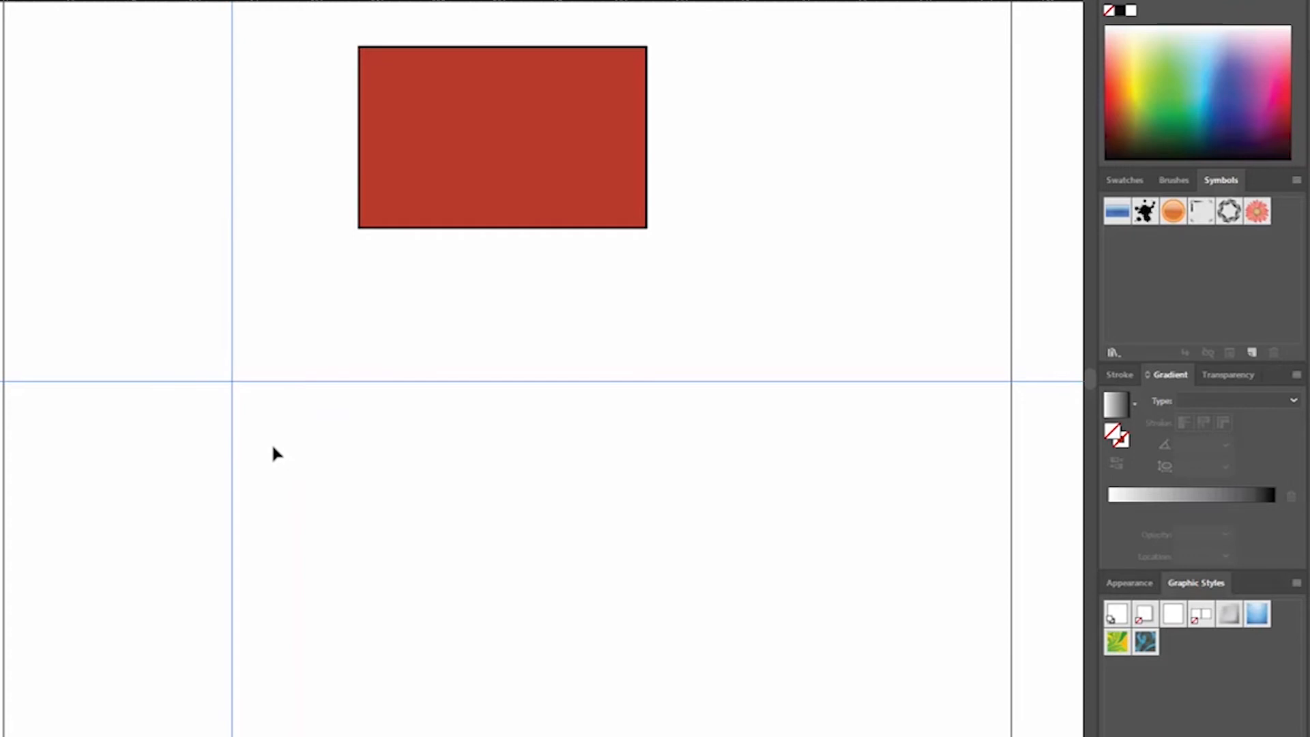
pyautogui.click(320, 443)
pyautogui.moveTo(401, 489); pyautogui.dragTo(397, 322)
pyautogui.click(432, 549)
pyautogui.moveTo(427, 544); pyautogui.dragTo(344, 272)
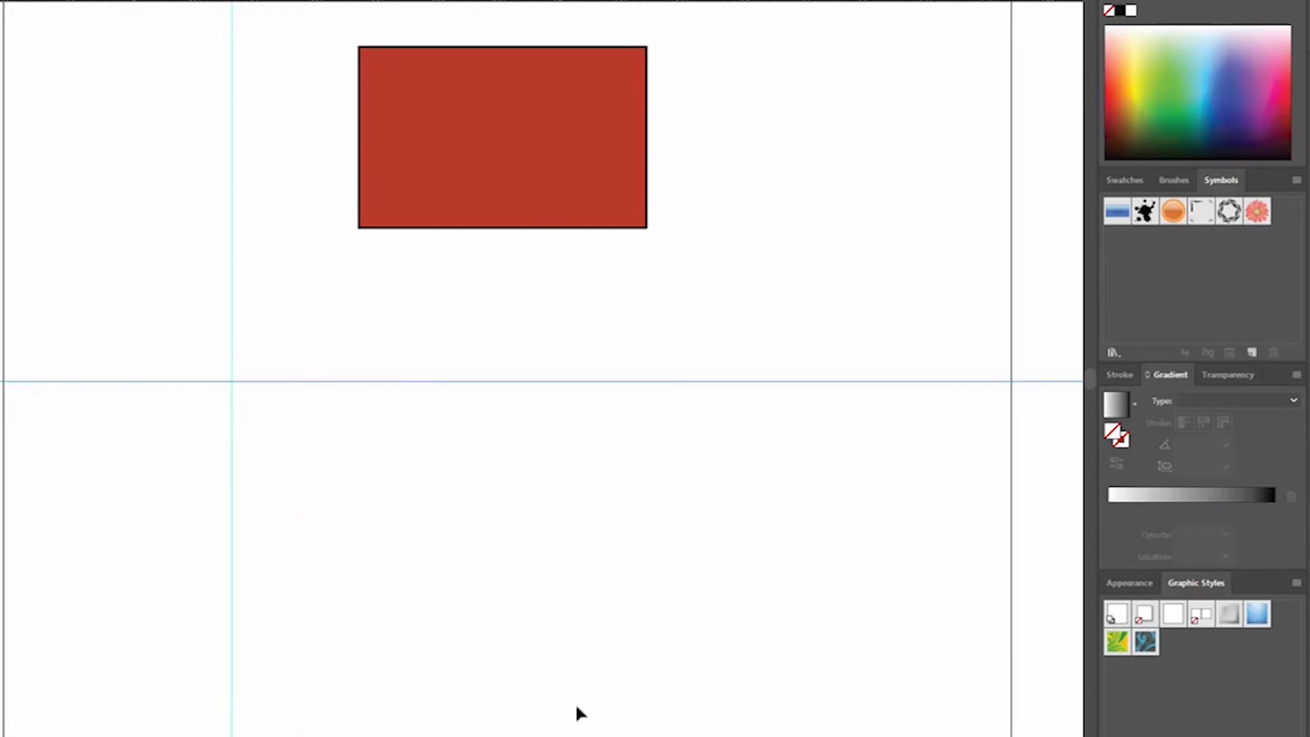
# In the Guides & Grid preferences, set the guide colour to Light Red, keep the Lines style and apply the change
pyautogui.hotkey('ctrl', 'k')
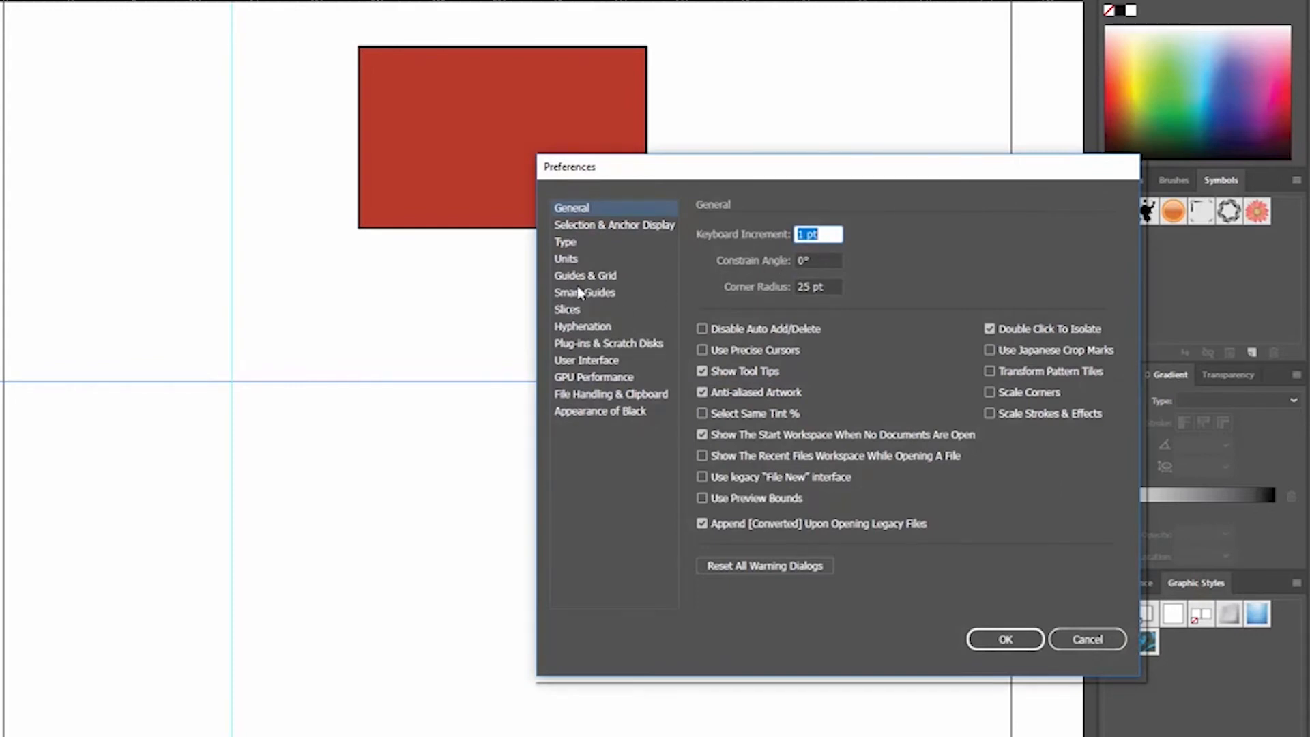
pyautogui.click(601, 277)
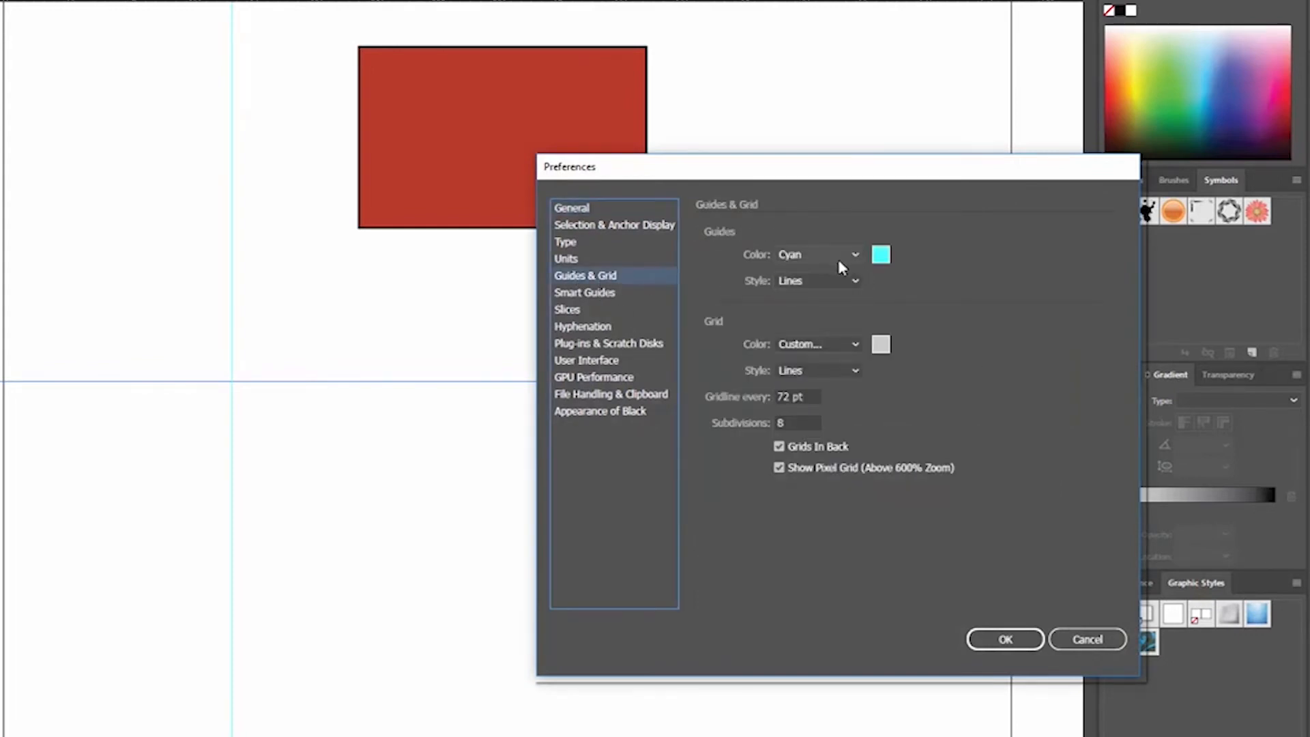
pyautogui.click(852, 257)
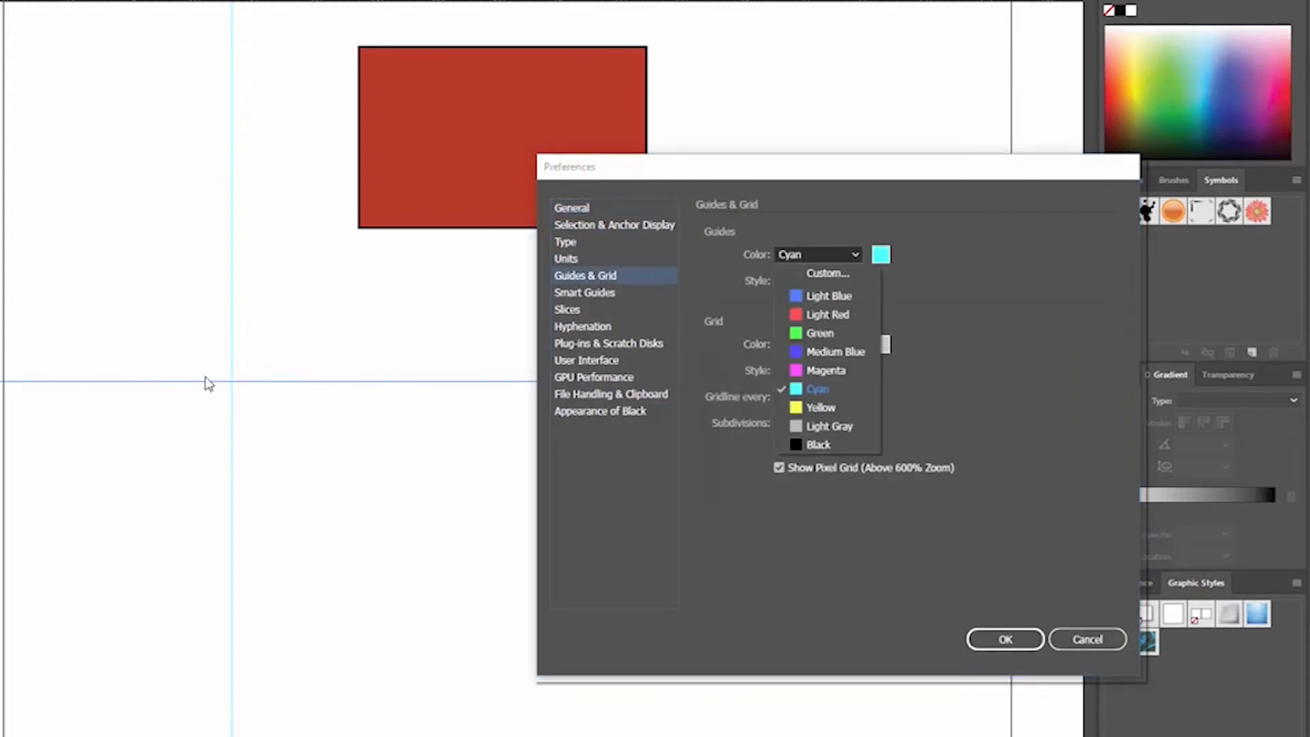
pyautogui.click(828, 316)
pyautogui.click(822, 284)
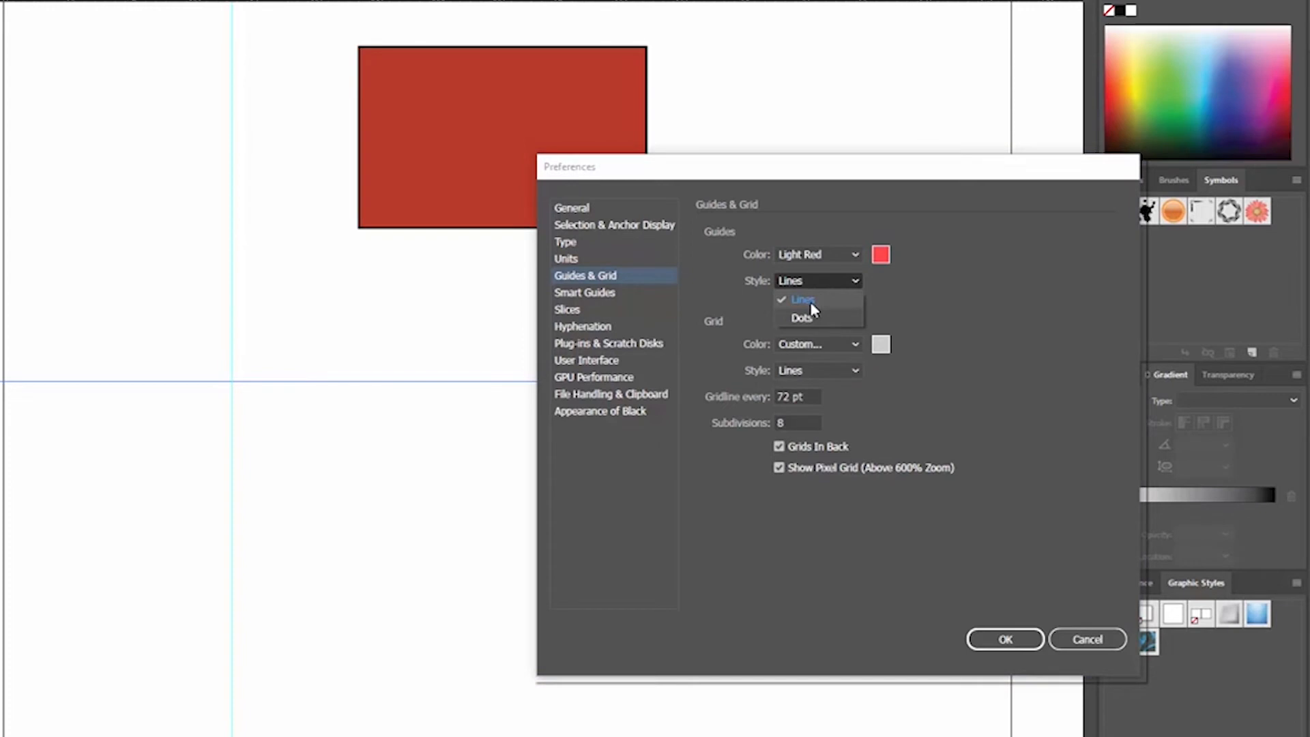
pyautogui.click(809, 301)
pyautogui.click(1023, 645)
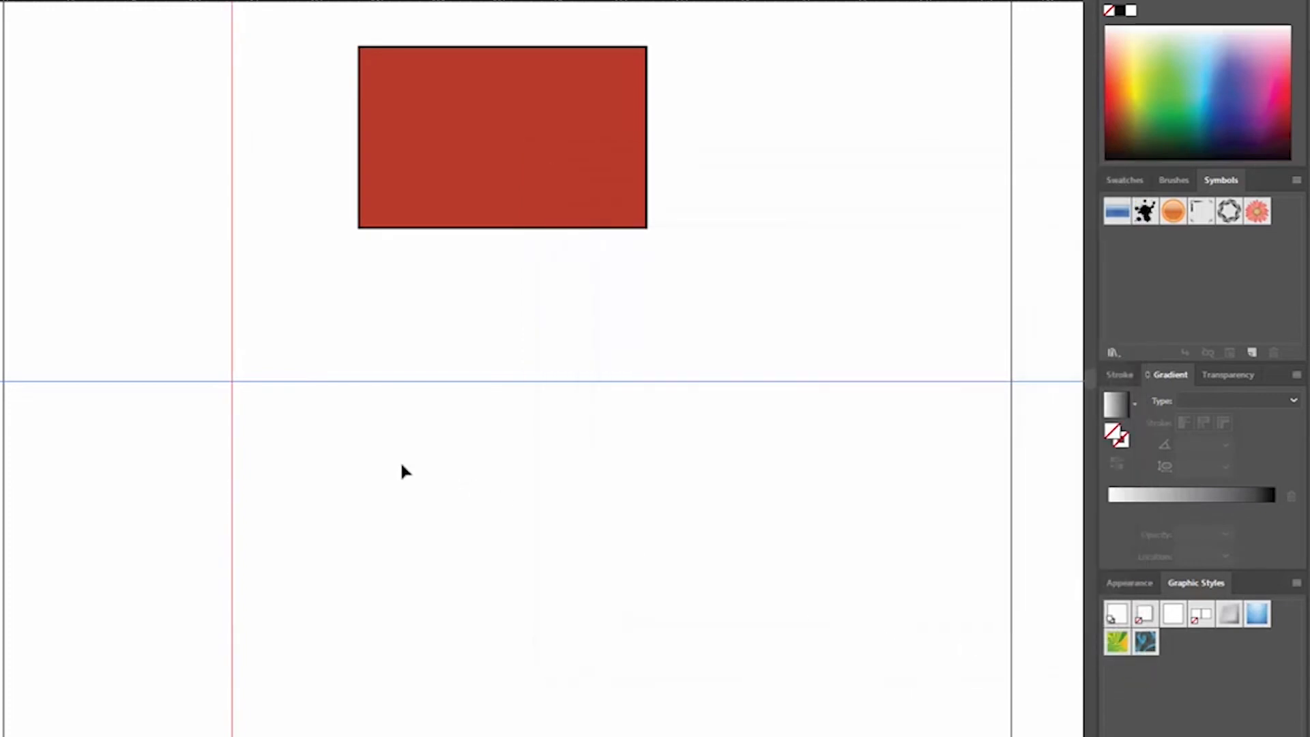
# Select both guides and clear the selection to compare their selected and unselected colours
pyautogui.moveTo(143, 448); pyautogui.dragTo(532, 496)
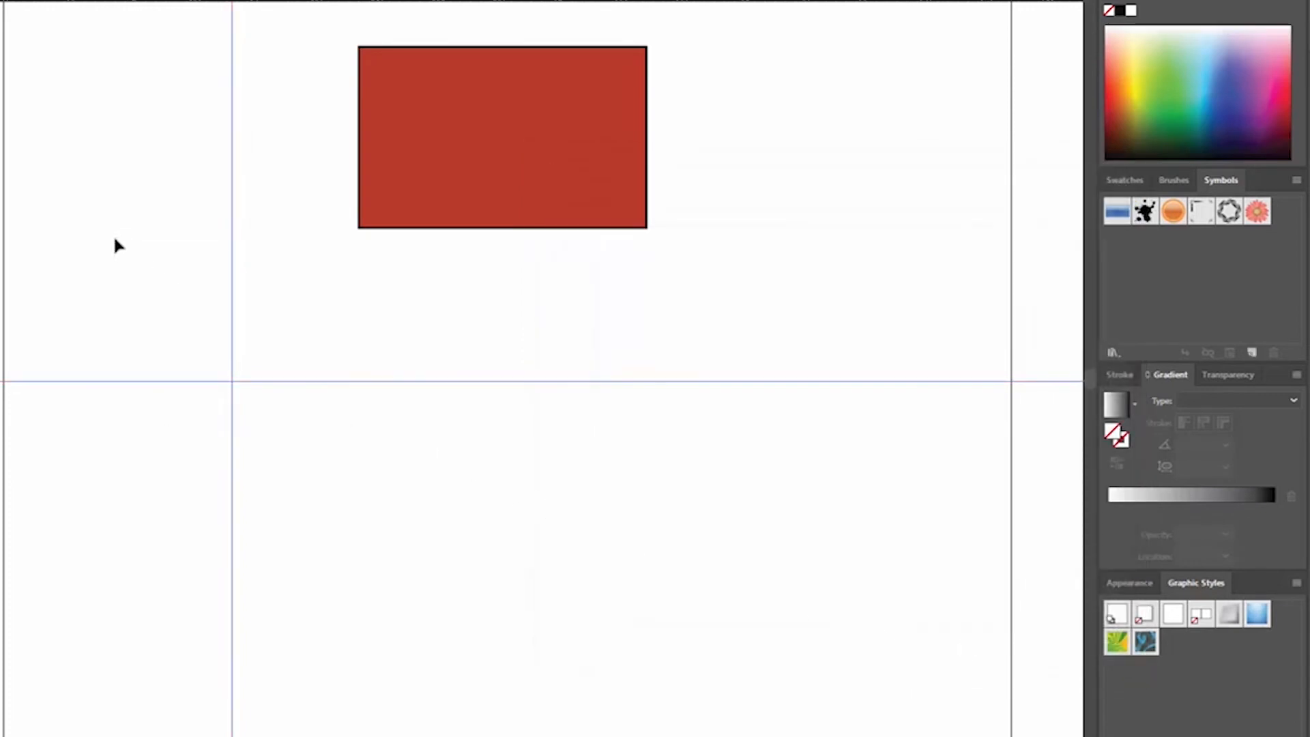
pyautogui.moveTo(247, 378); pyautogui.dragTo(418, 476)
pyautogui.moveTo(499, 534); pyautogui.dragTo(442, 516)
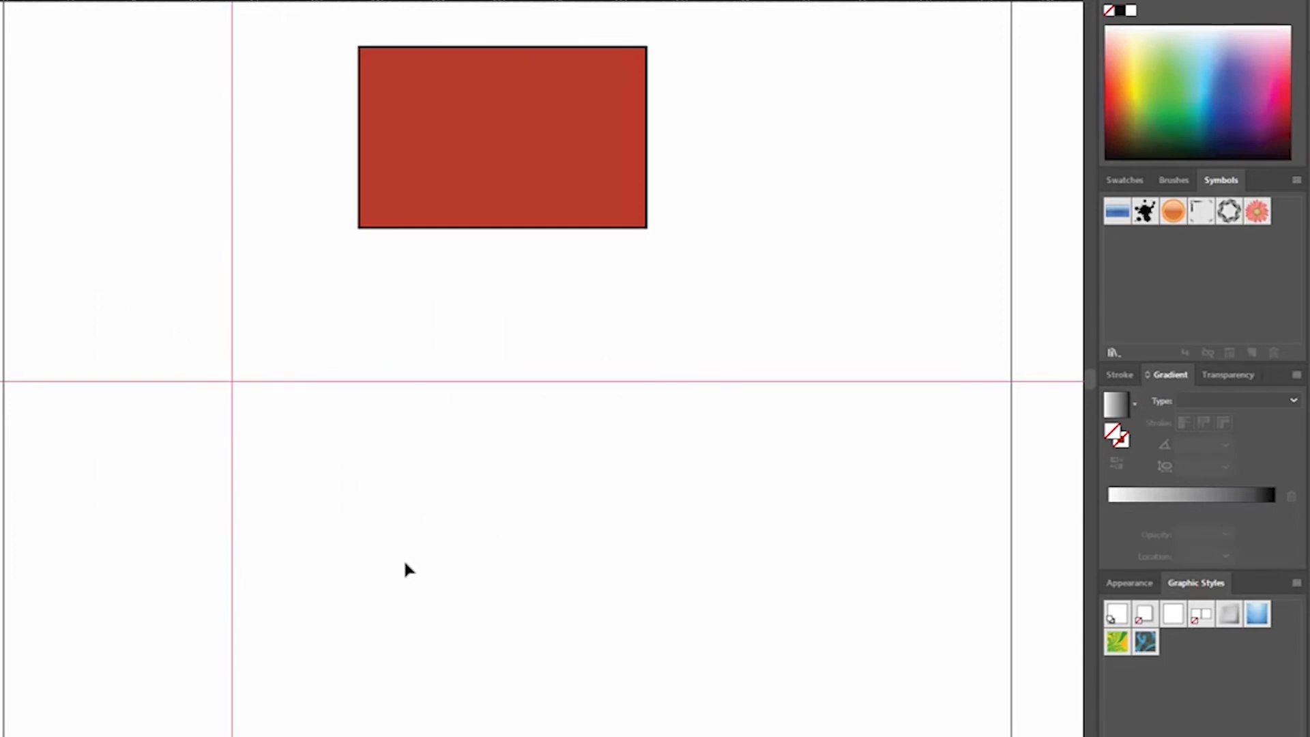
# Review the Smart Guides preferences, including the display colour, and go through the Slices and Hyphenation categories
pyautogui.hotkey('ctrl', 'k')
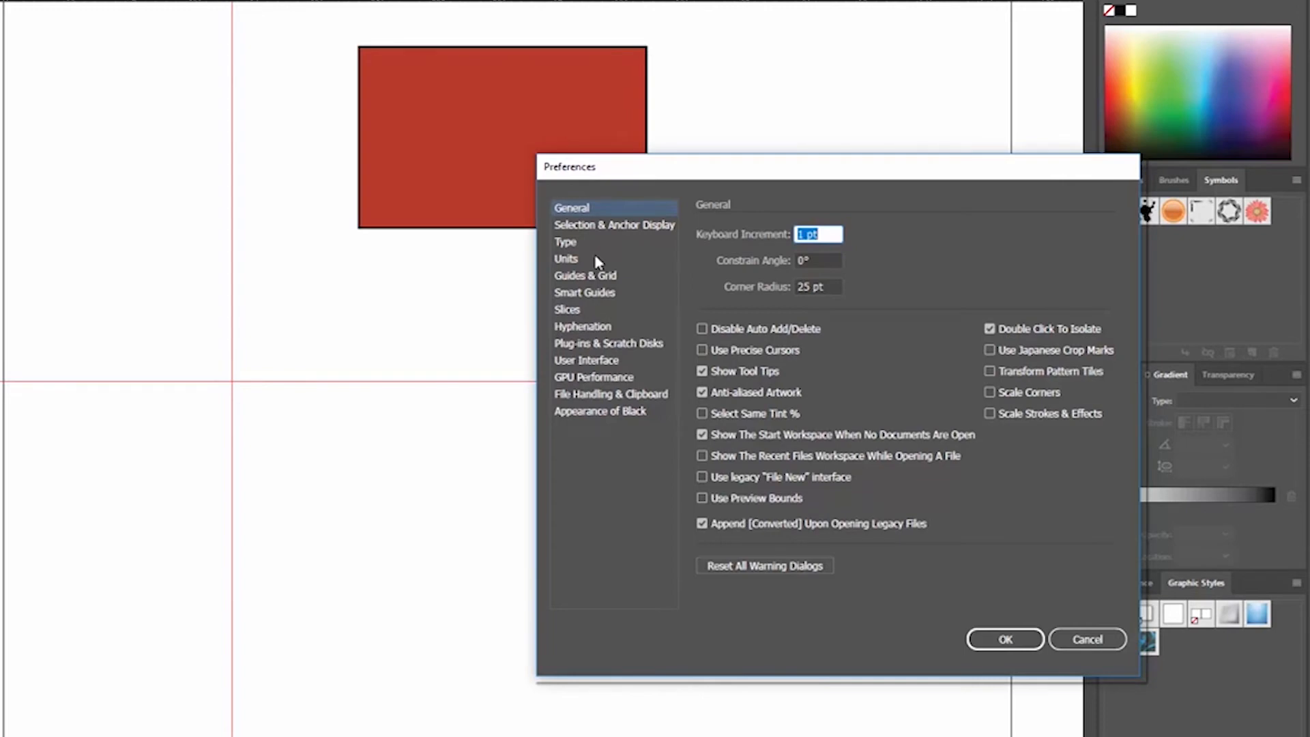
pyautogui.click(604, 294)
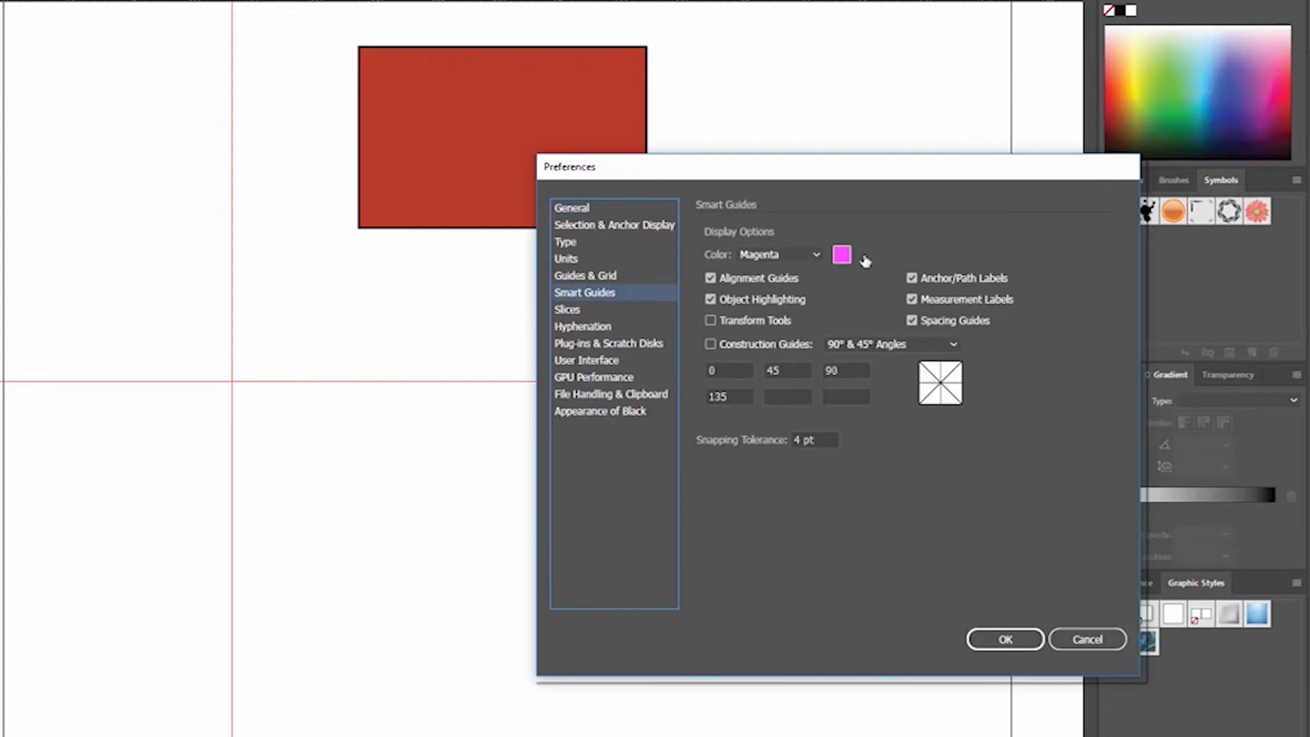
pyautogui.click(813, 254)
pyautogui.click(798, 252)
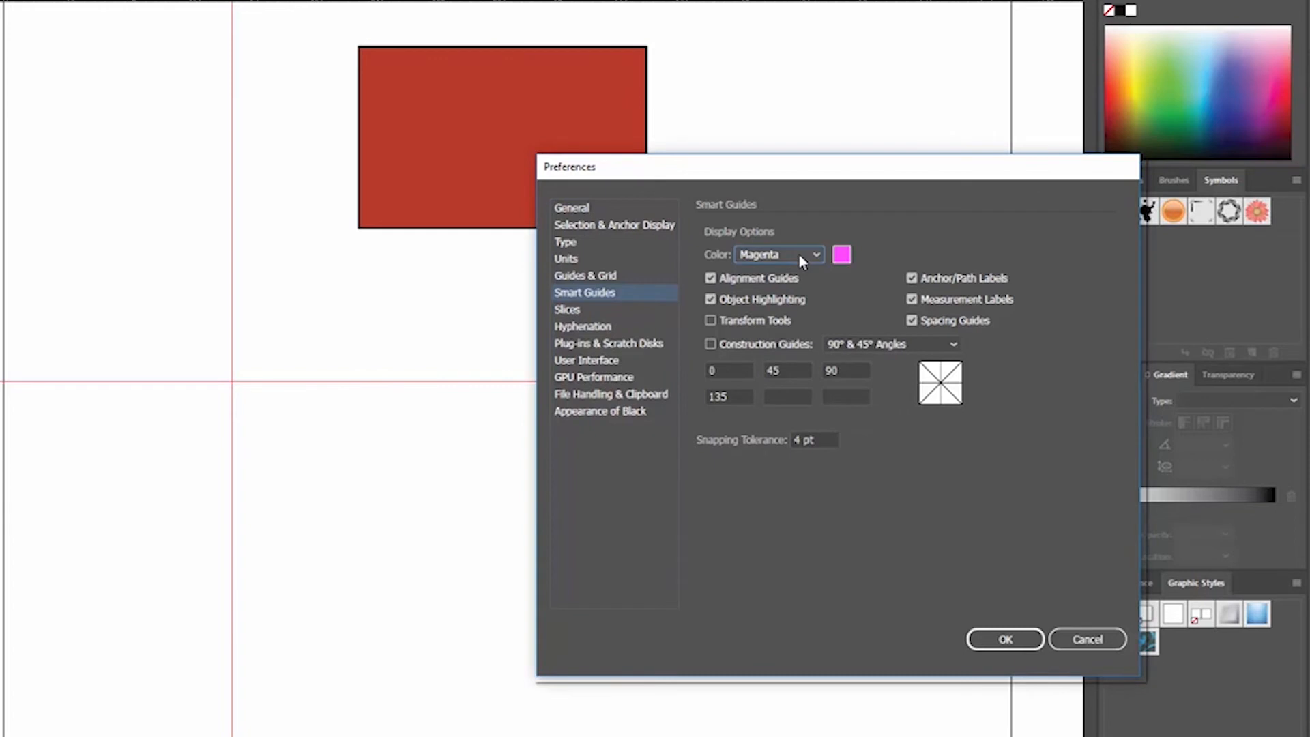
pyautogui.click(600, 313)
pyautogui.click(616, 329)
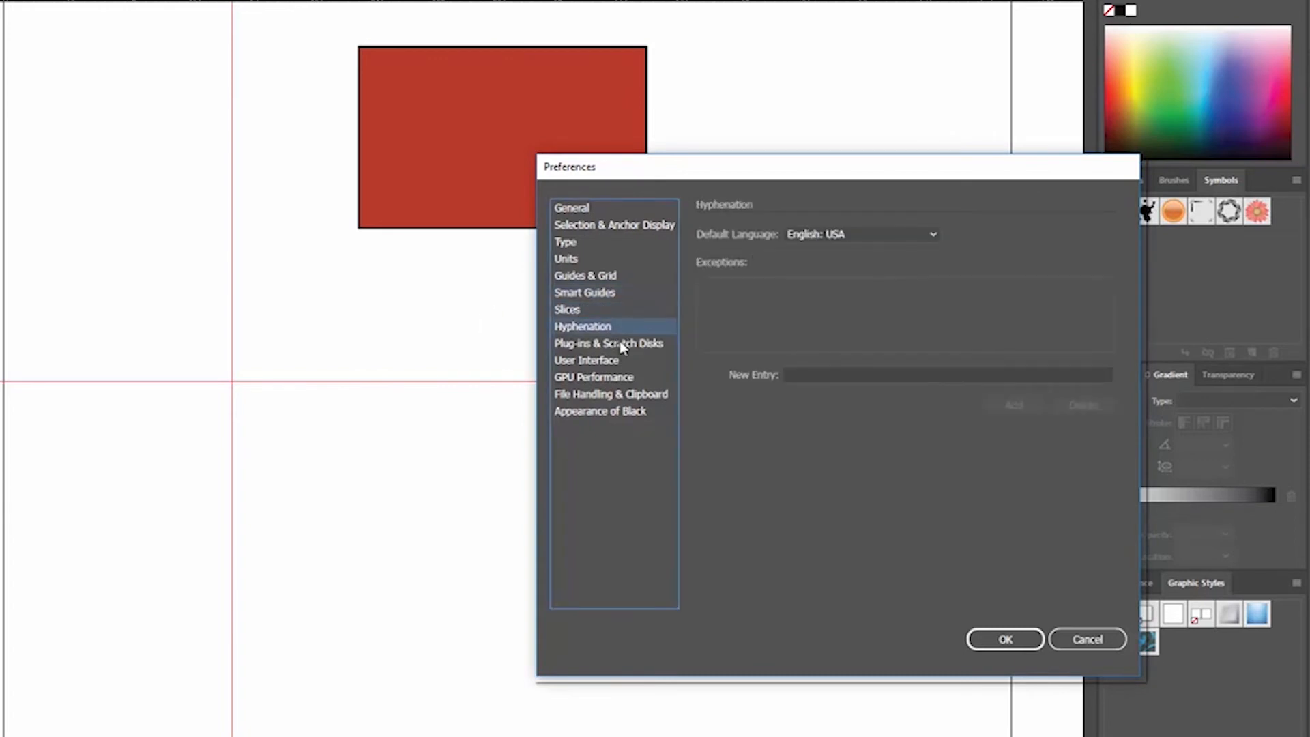
# Preview the darkest, Medium Light and lightest interface brightness in the User Interface preferences, restore the second-darkest level and confirm
pyautogui.click(622, 360)
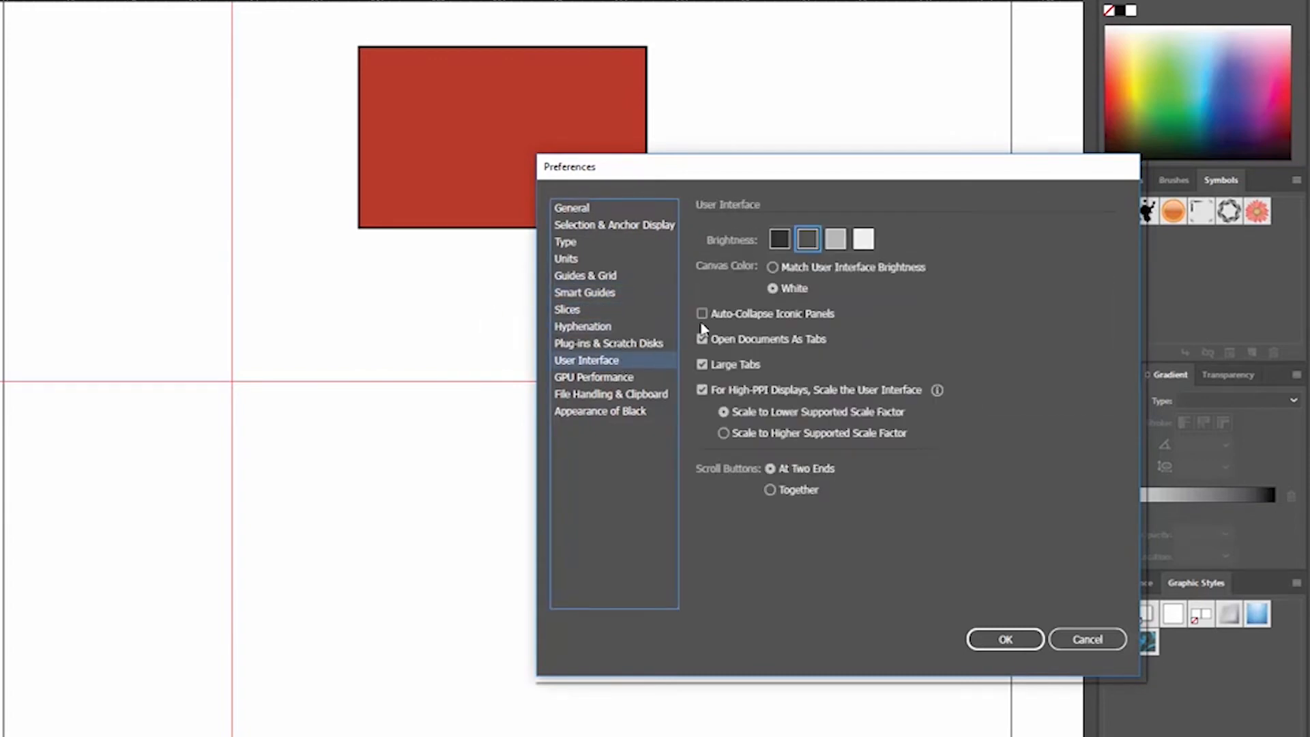
pyautogui.click(780, 240)
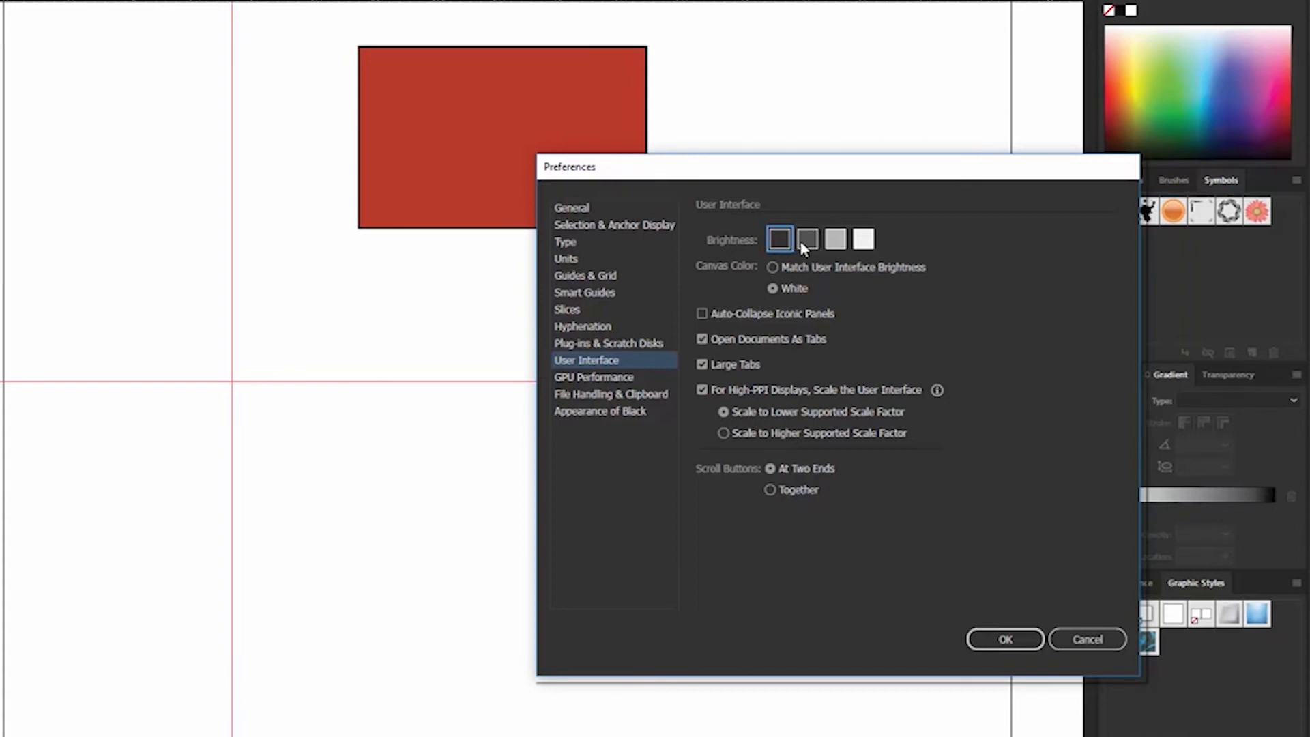
pyautogui.click(804, 242)
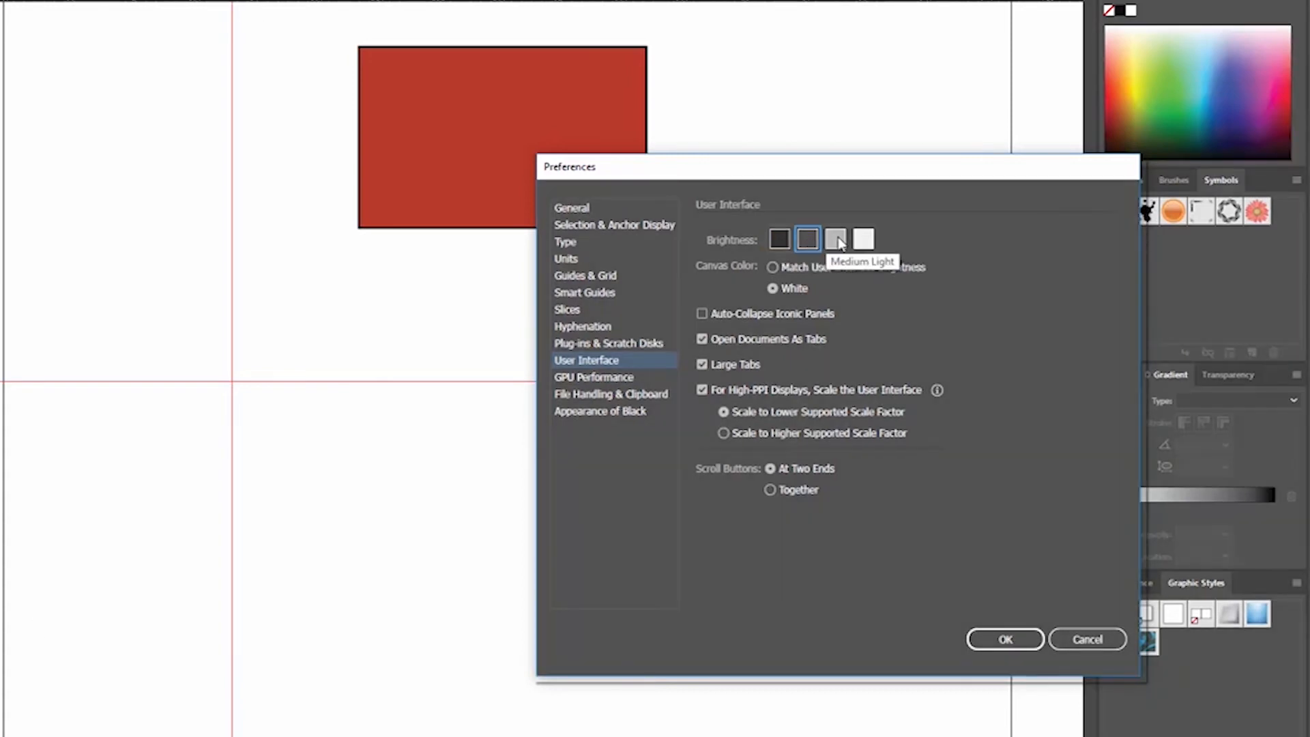
pyautogui.click(837, 241)
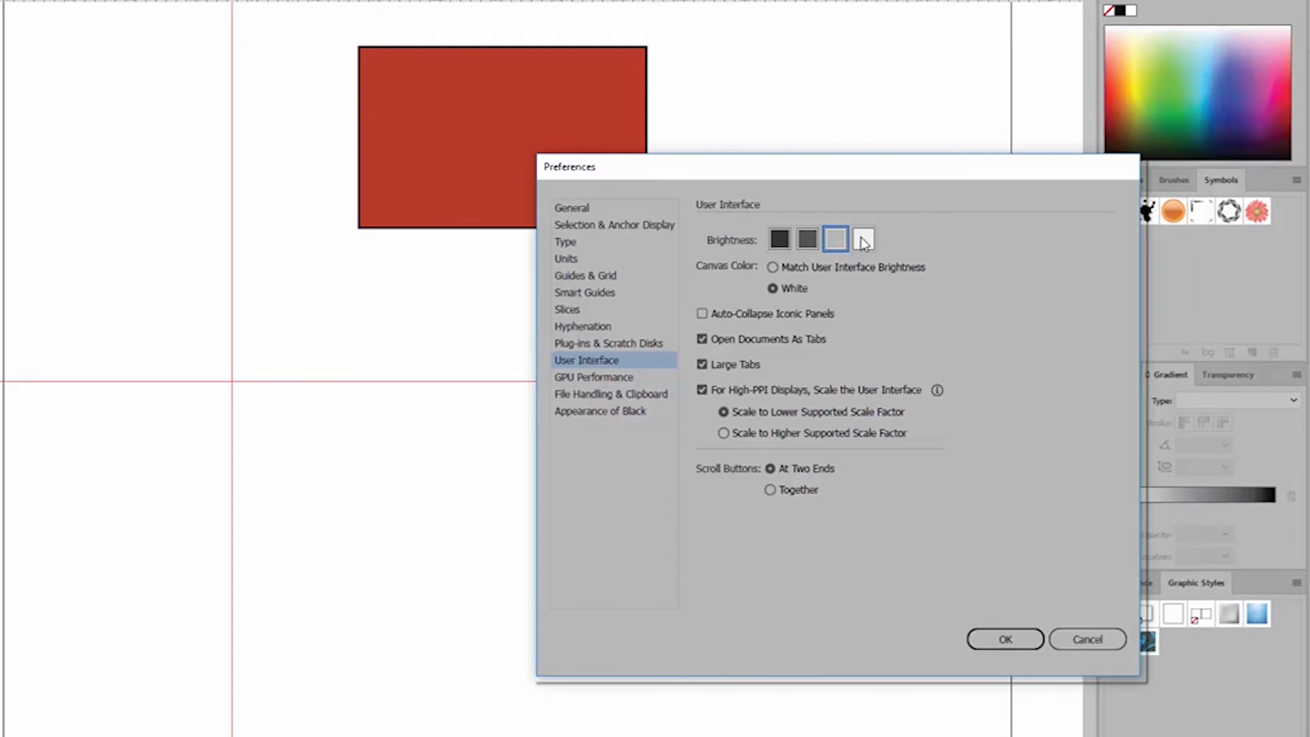
pyautogui.click(863, 240)
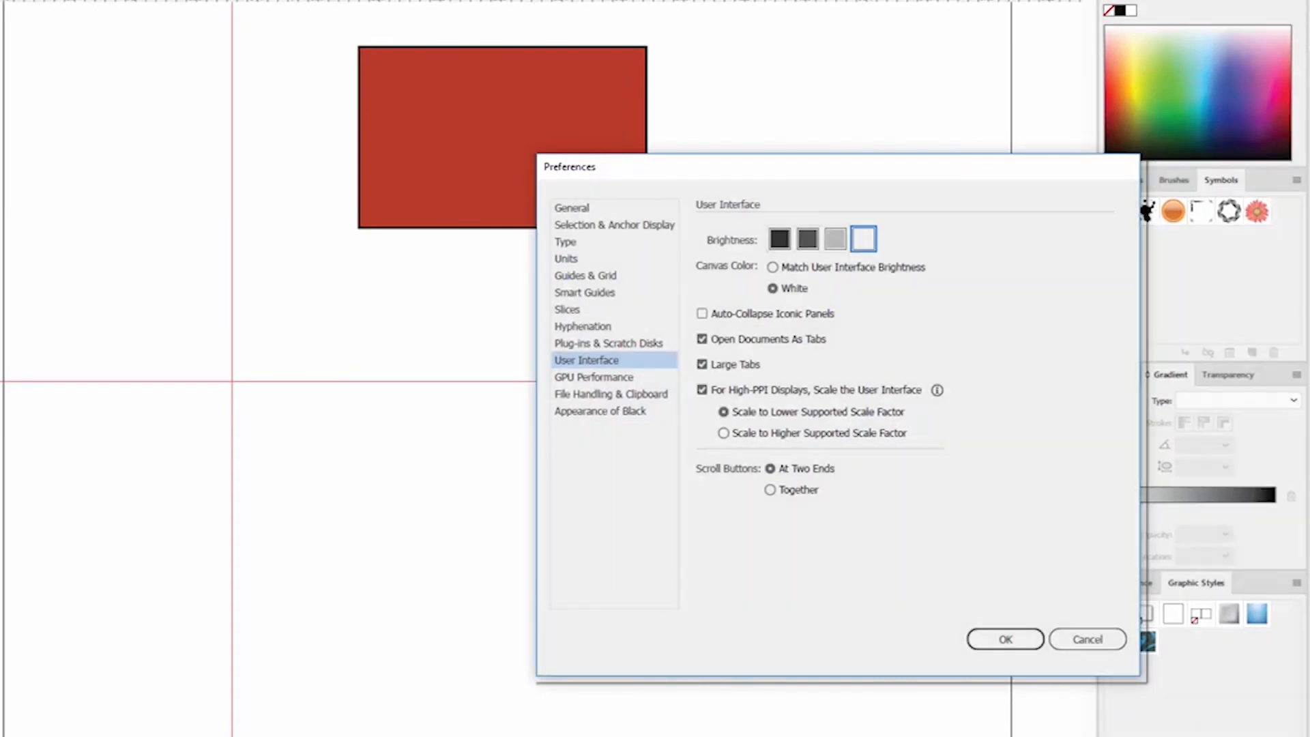
pyautogui.click(808, 240)
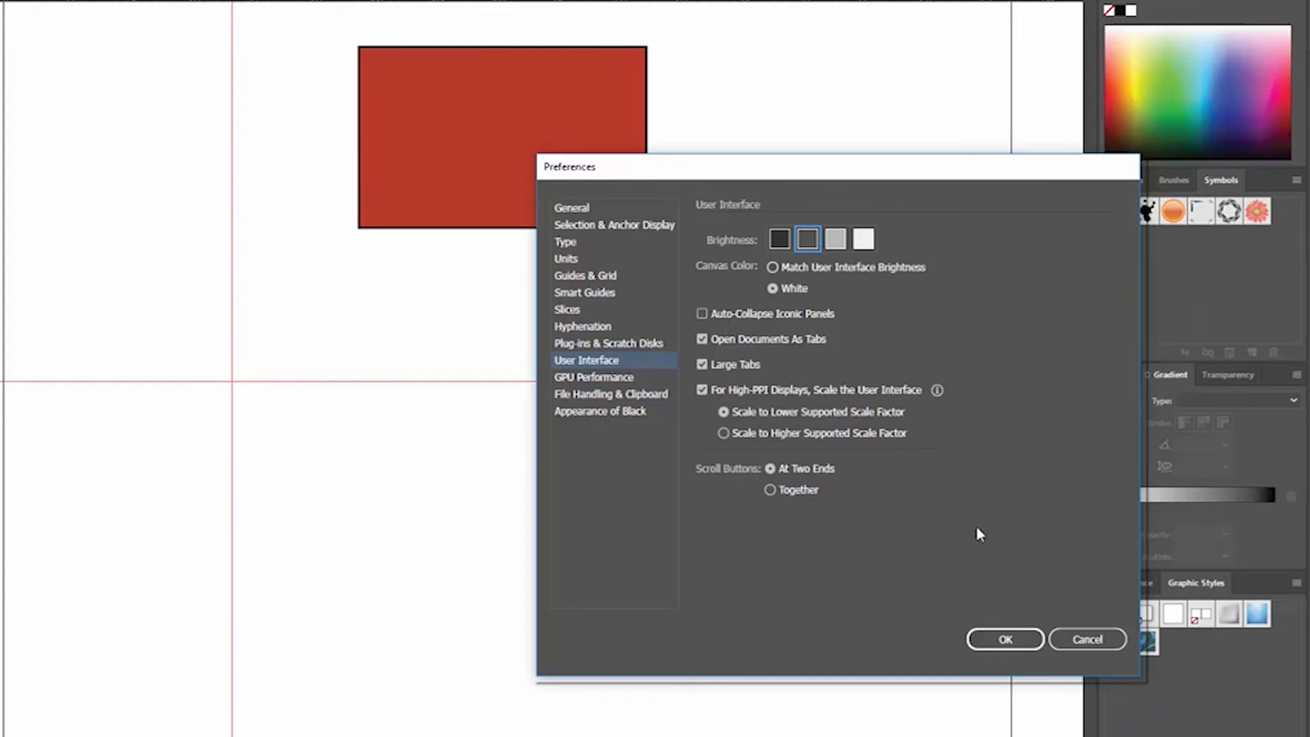
pyautogui.click(1010, 642)
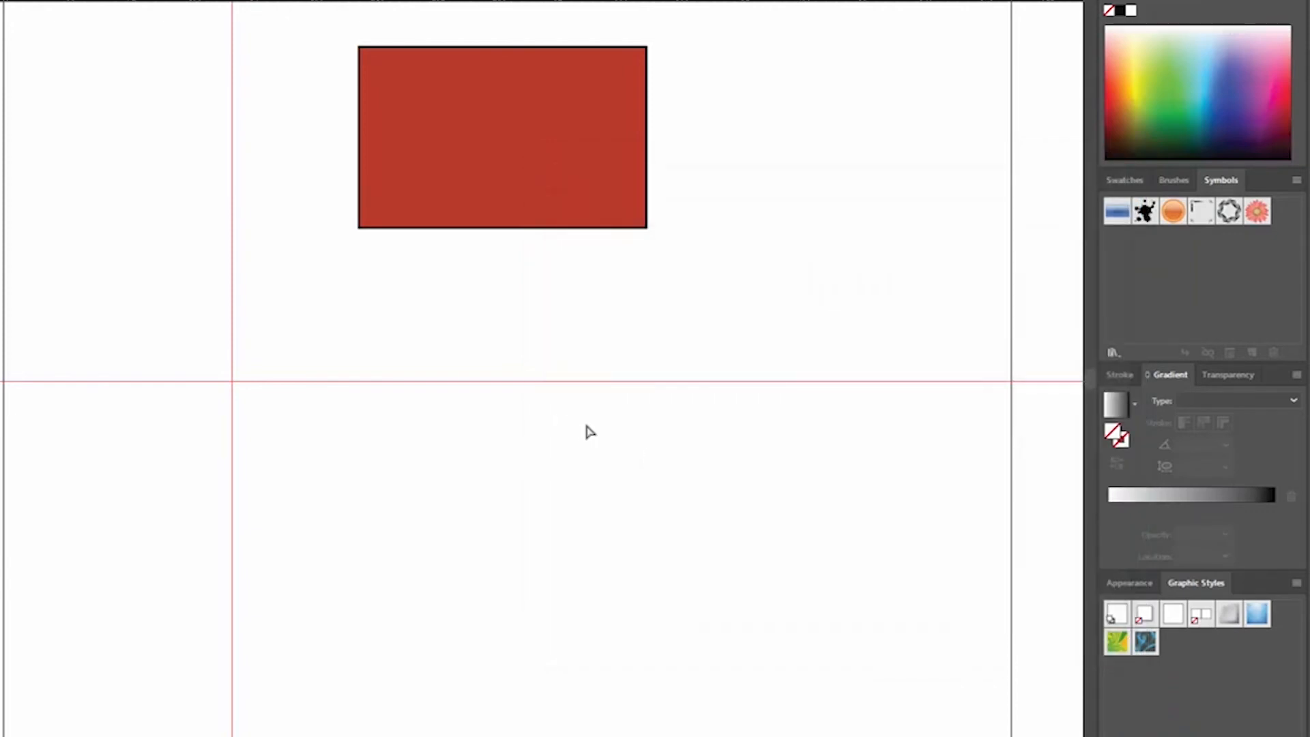
# Try deleting the vertical and the horizontal guide one after the other, and undo both deletions
pyautogui.scroll(-4, 577, 418)
pyautogui.moveTo(692, 173); pyautogui.dragTo(246, 139)
pyautogui.press('Delete')
pyautogui.moveTo(859, 283); pyautogui.dragTo(861, 629)
pyautogui.press('Delete')
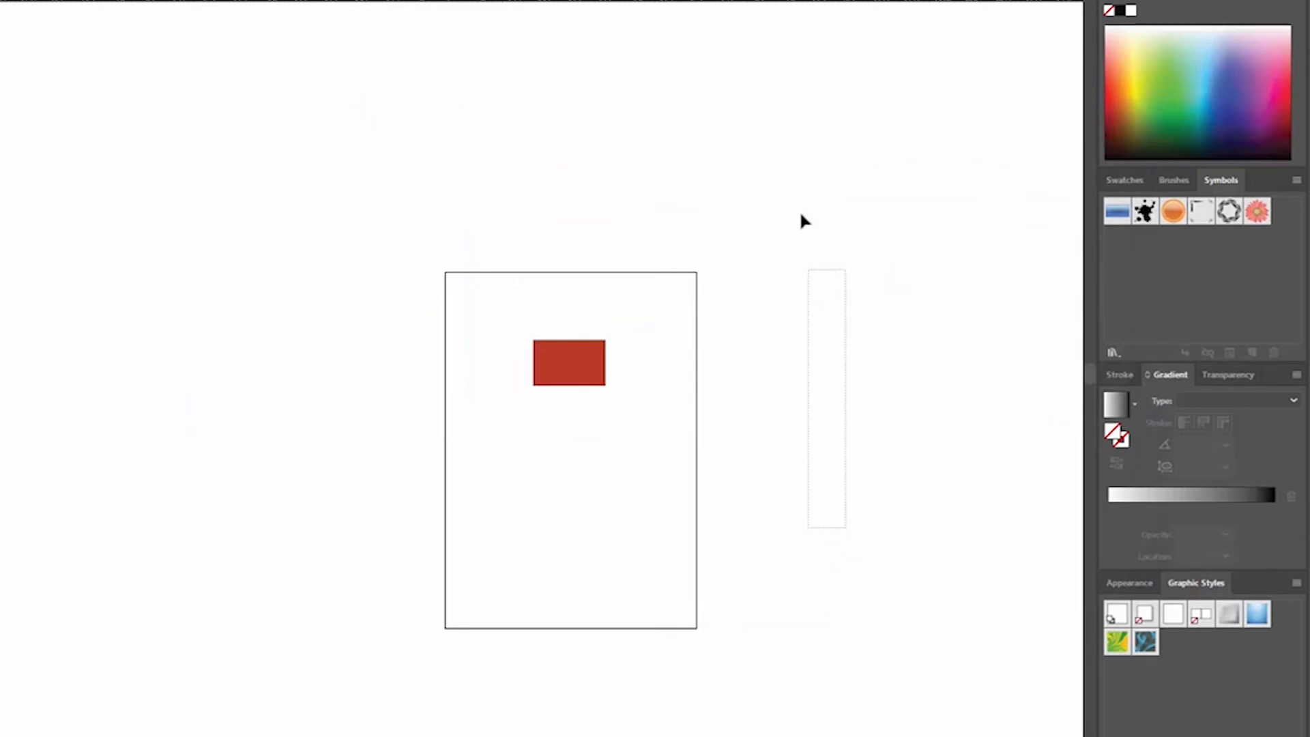
pyautogui.hotkey('ctrl', 'z')
pyautogui.hotkey('ctrl', 'z')
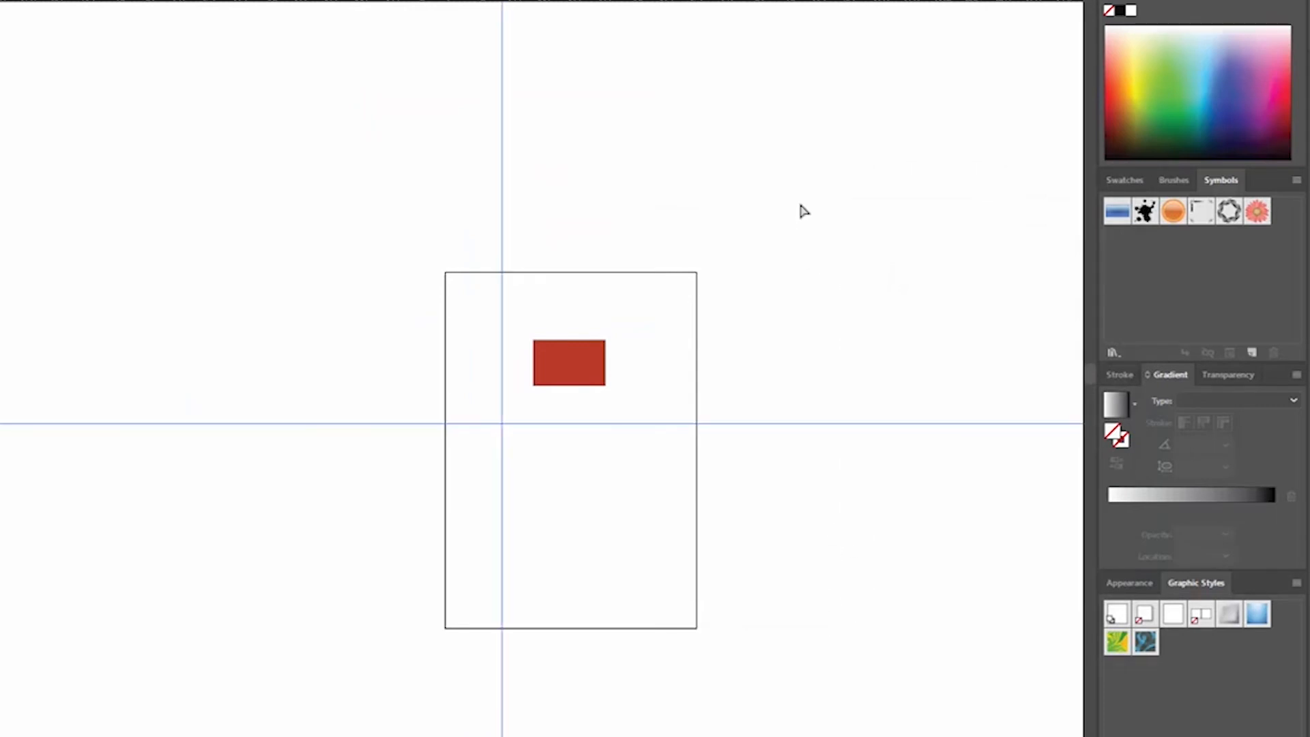
# Select and delete the vertical guide crossing the artboard, and do the same with the horizontal one
pyautogui.moveTo(278, 148); pyautogui.dragTo(591, 171)
pyautogui.press('Delete')
pyautogui.moveTo(821, 219); pyautogui.dragTo(871, 546)
pyautogui.press('Delete')
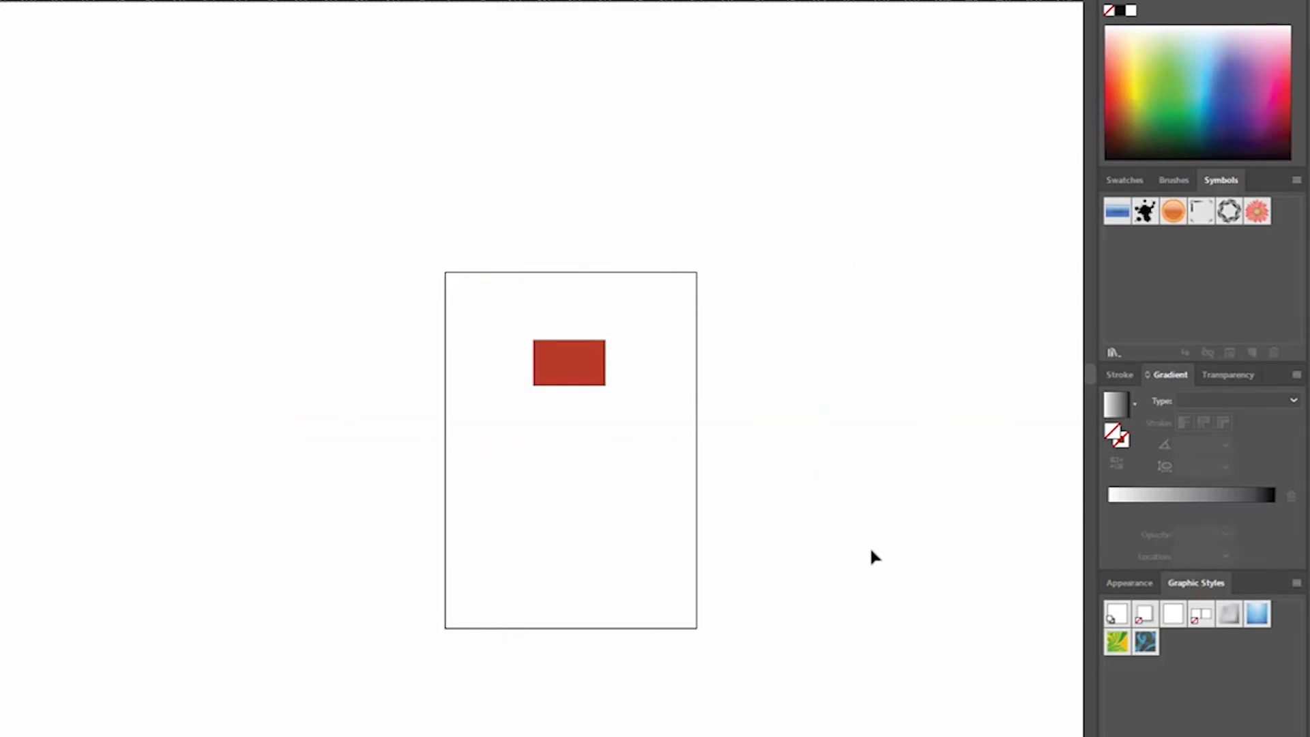
pyautogui.moveTo(547, 533); pyautogui.dragTo(514, 503)
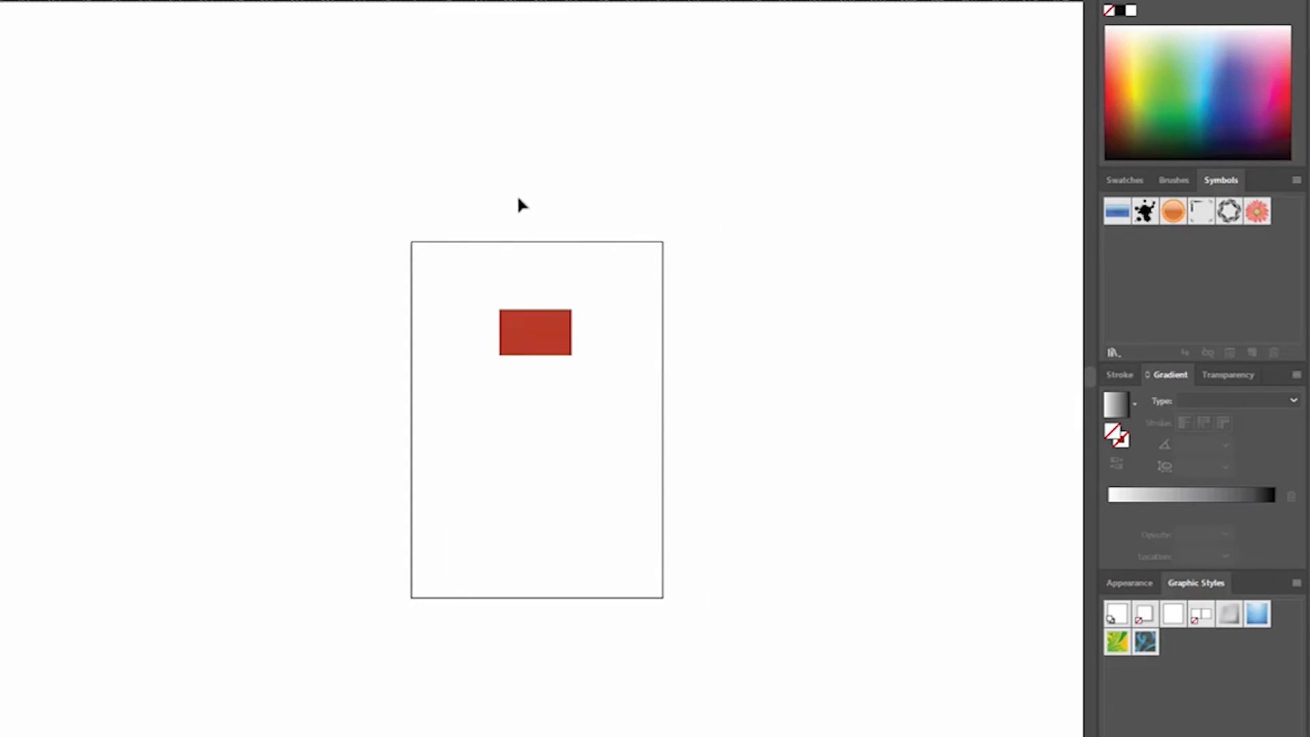
pyautogui.scroll(-2, 534, 382)
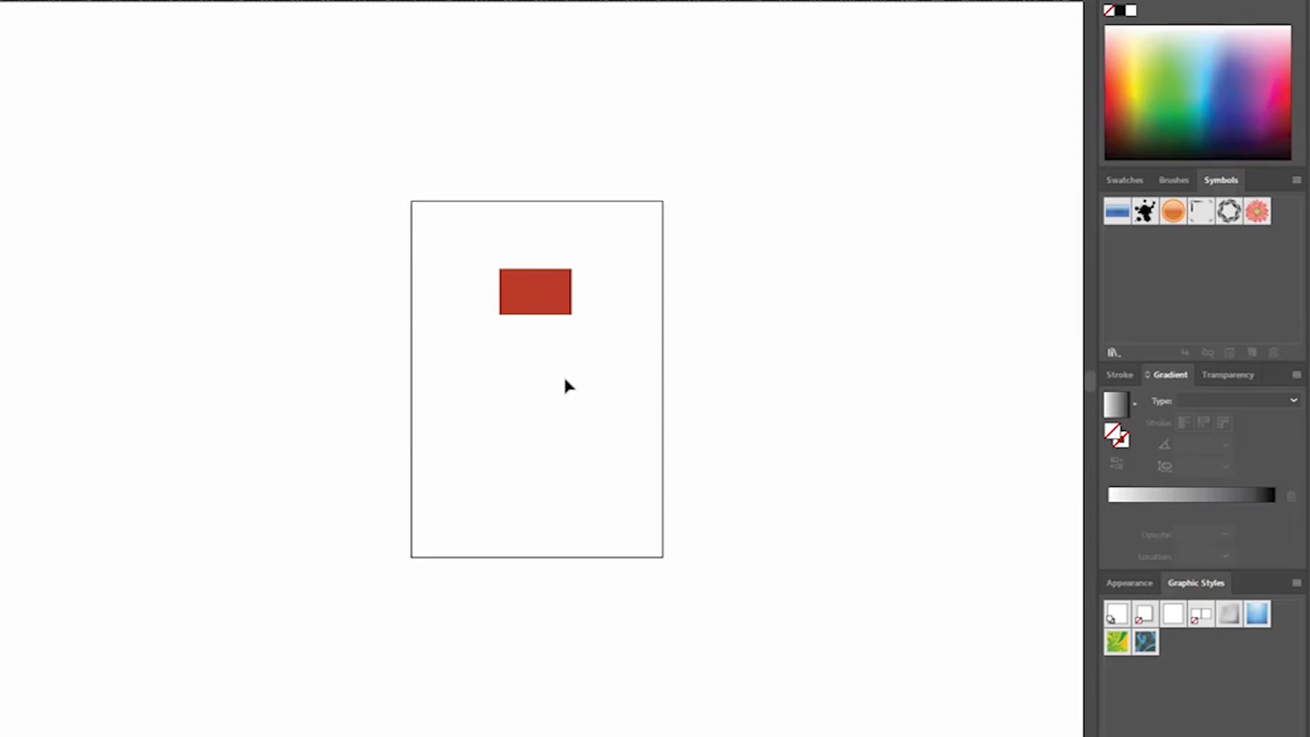
pyautogui.moveTo(407, 202); pyautogui.dragTo(649, 553)
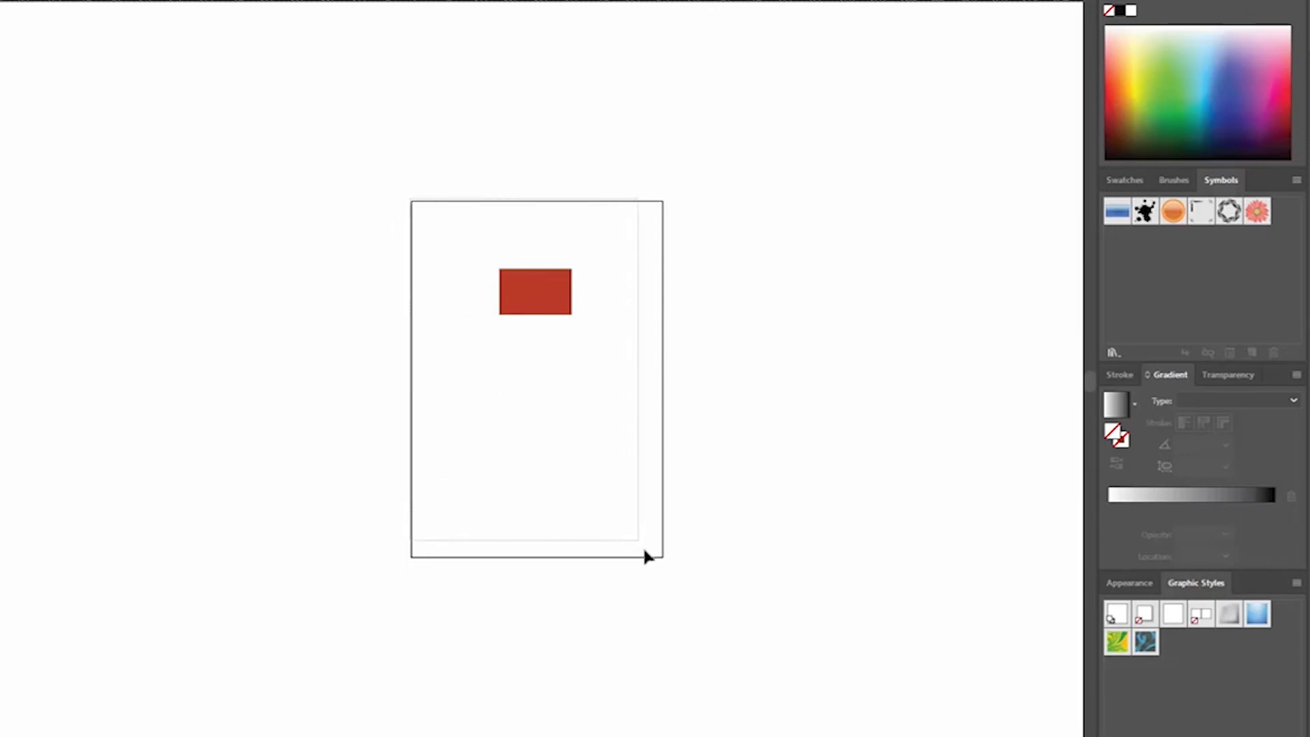
pyautogui.click(220, 383)
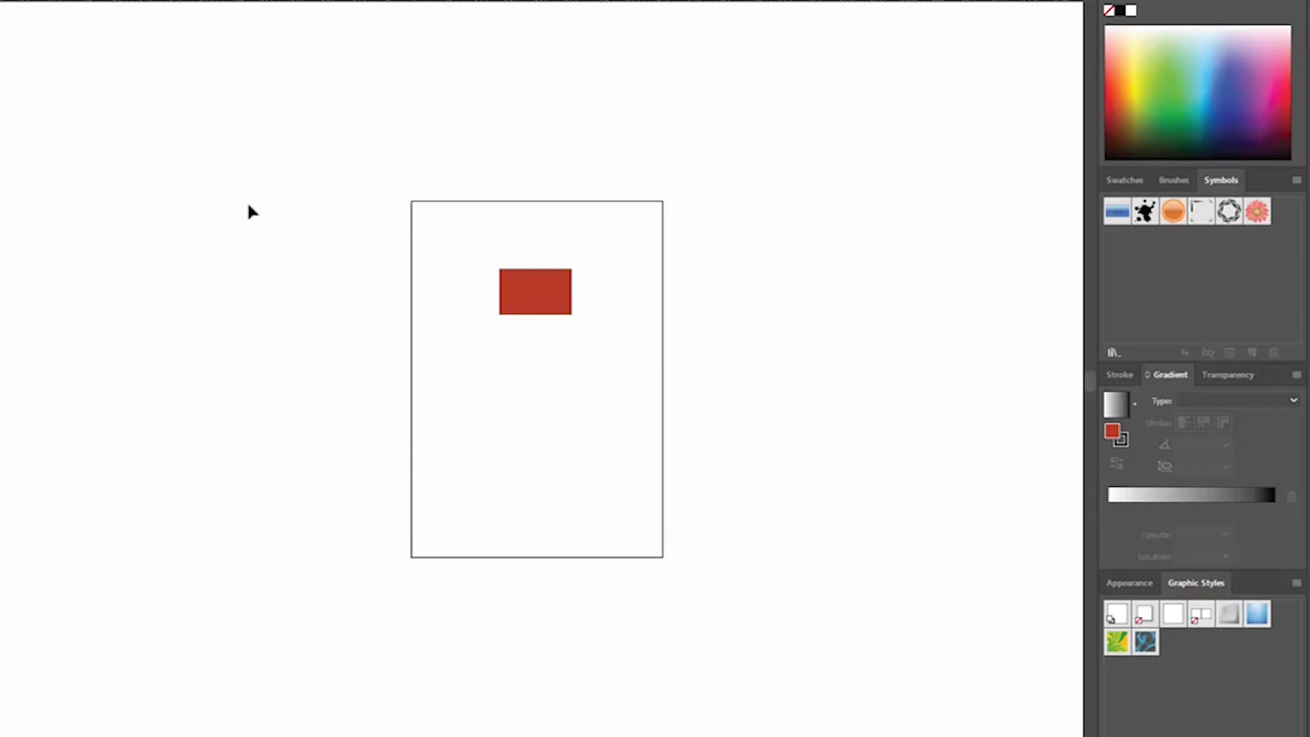
# Set the canvas color to Match User Interface Brightness in the User Interface preferences and move the dialog clear of the artboard
pyautogui.hotkey('ctrl', 'k')
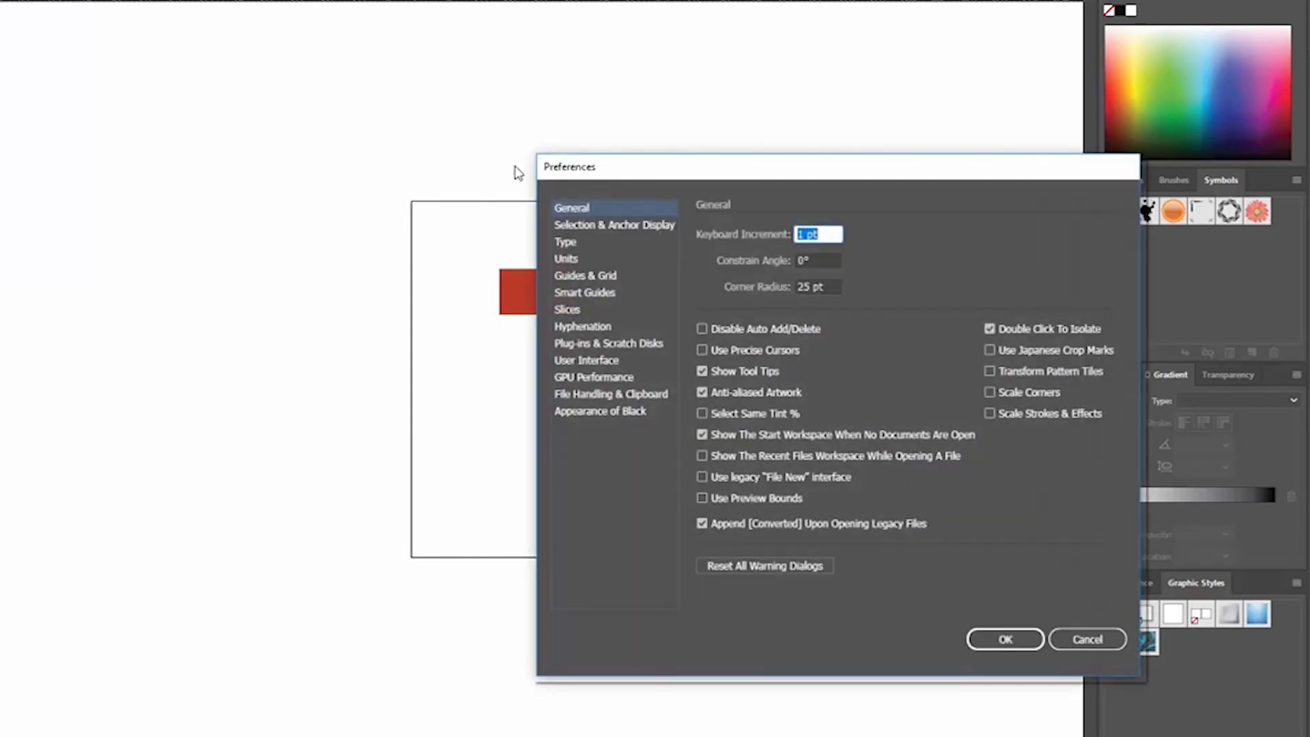
pyautogui.click(586, 367)
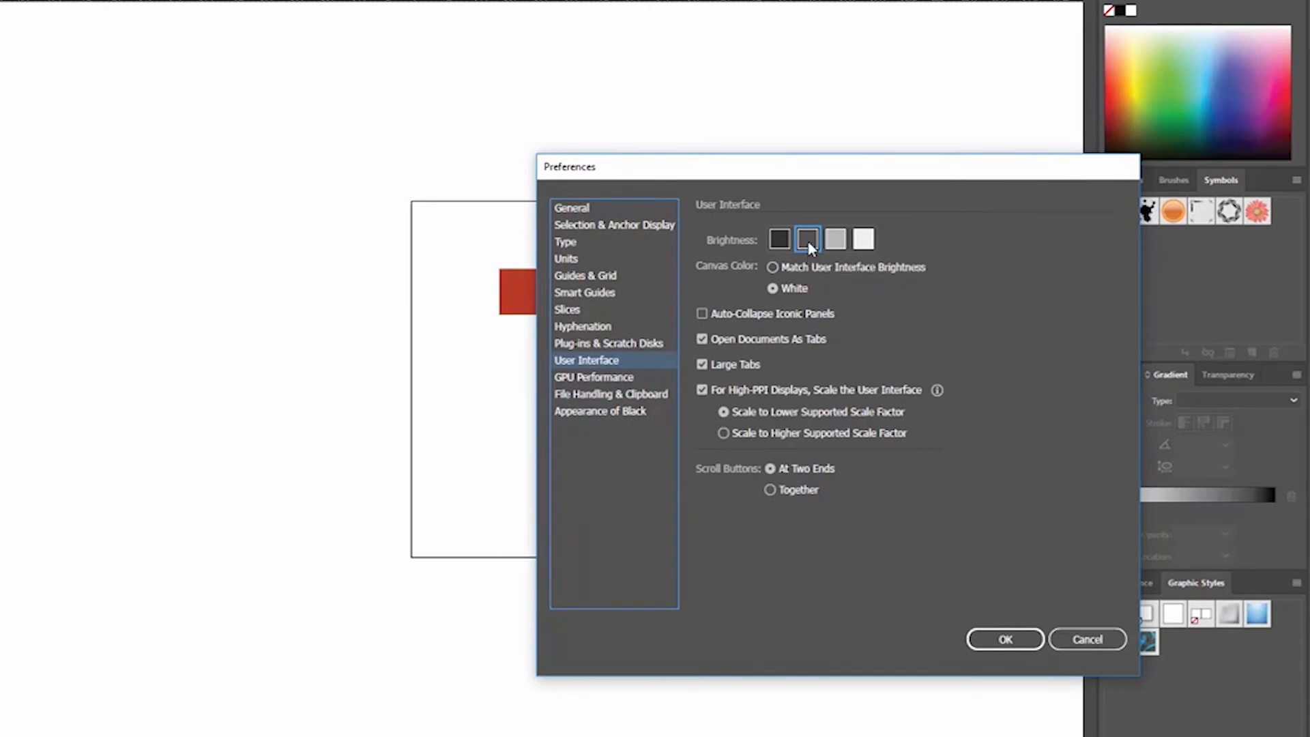
pyautogui.click(808, 271)
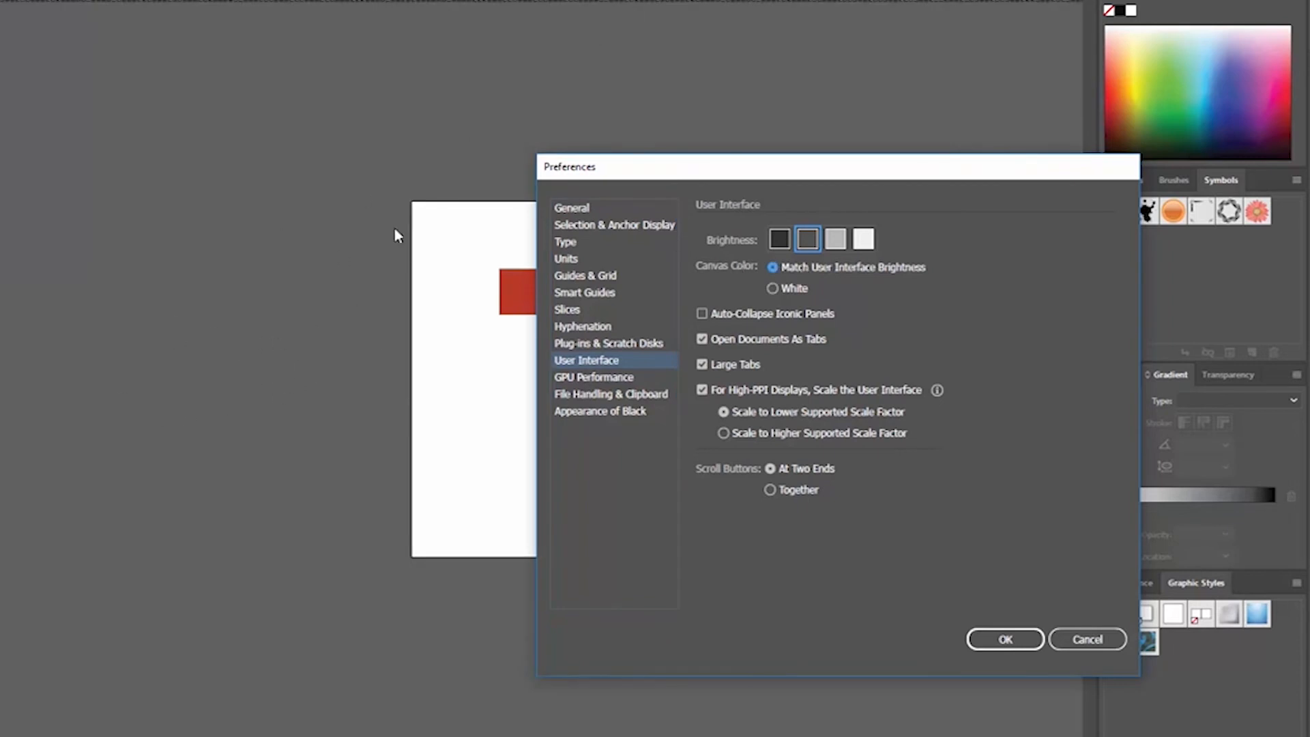
pyautogui.moveTo(699, 170); pyautogui.dragTo(945, 194)
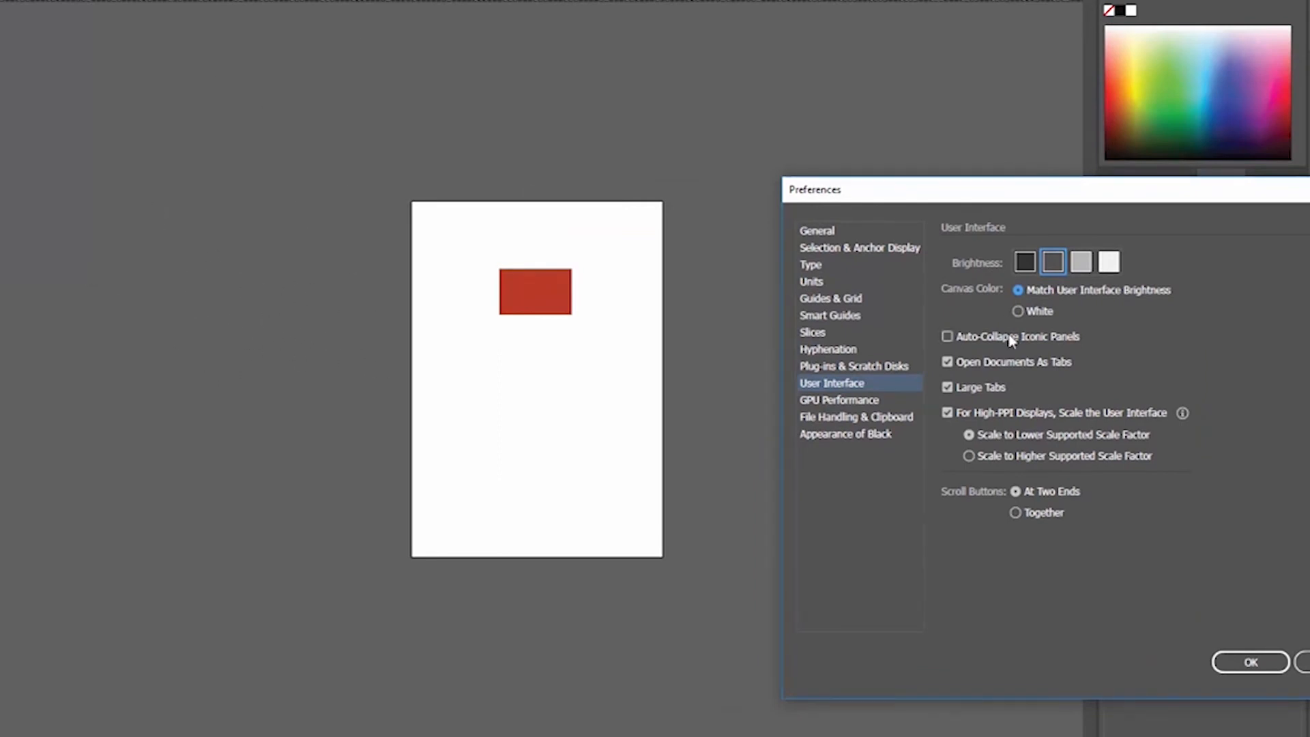
# Compare the White and Match User Interface Brightness canvas colors by alternating between them, settle on White and confirm
pyautogui.click(1035, 315)
pyautogui.click(1042, 292)
pyautogui.click(1037, 315)
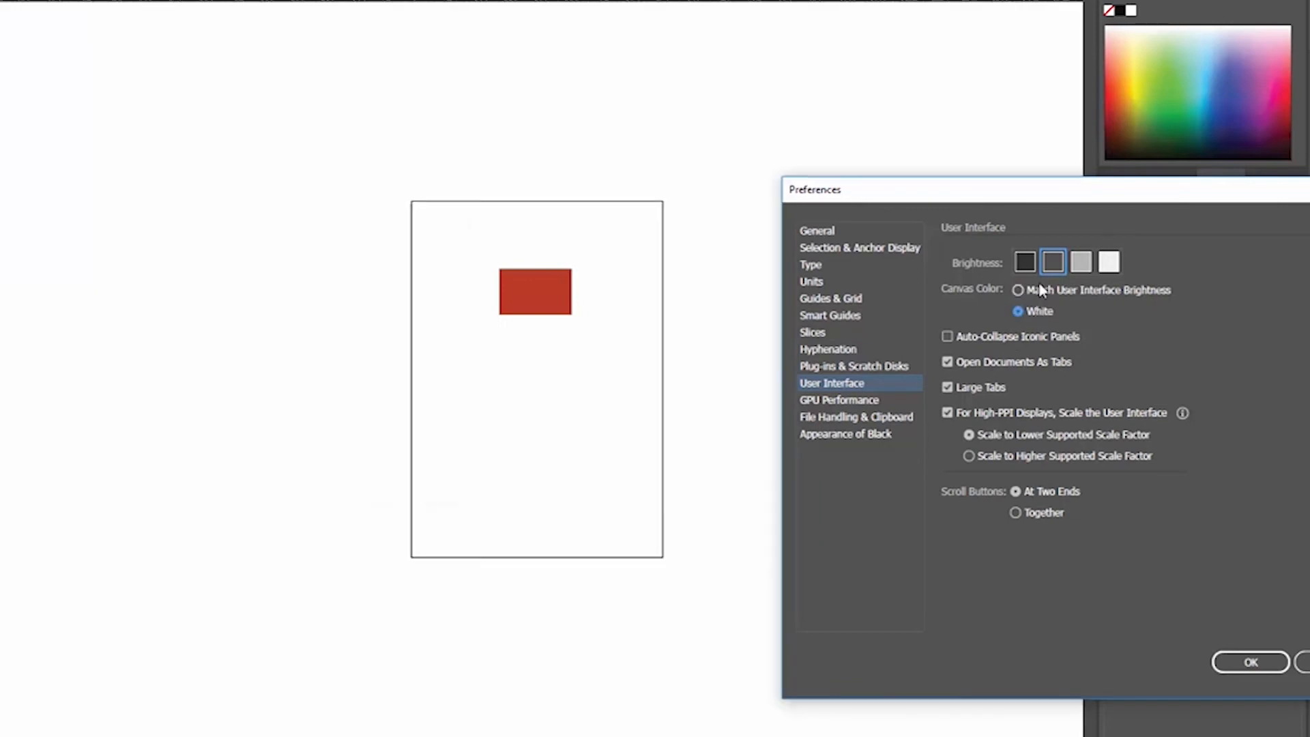
pyautogui.click(1040, 294)
pyautogui.click(1031, 312)
pyautogui.click(1018, 292)
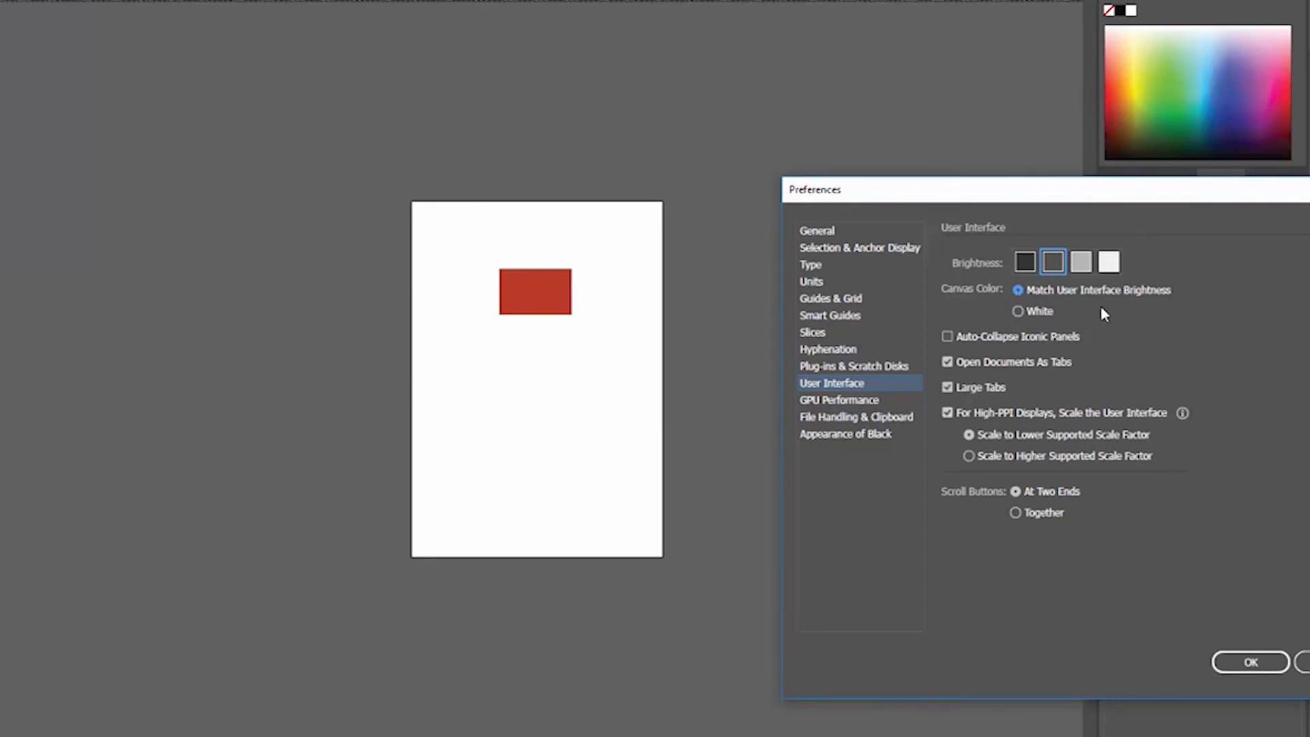
pyautogui.click(1033, 314)
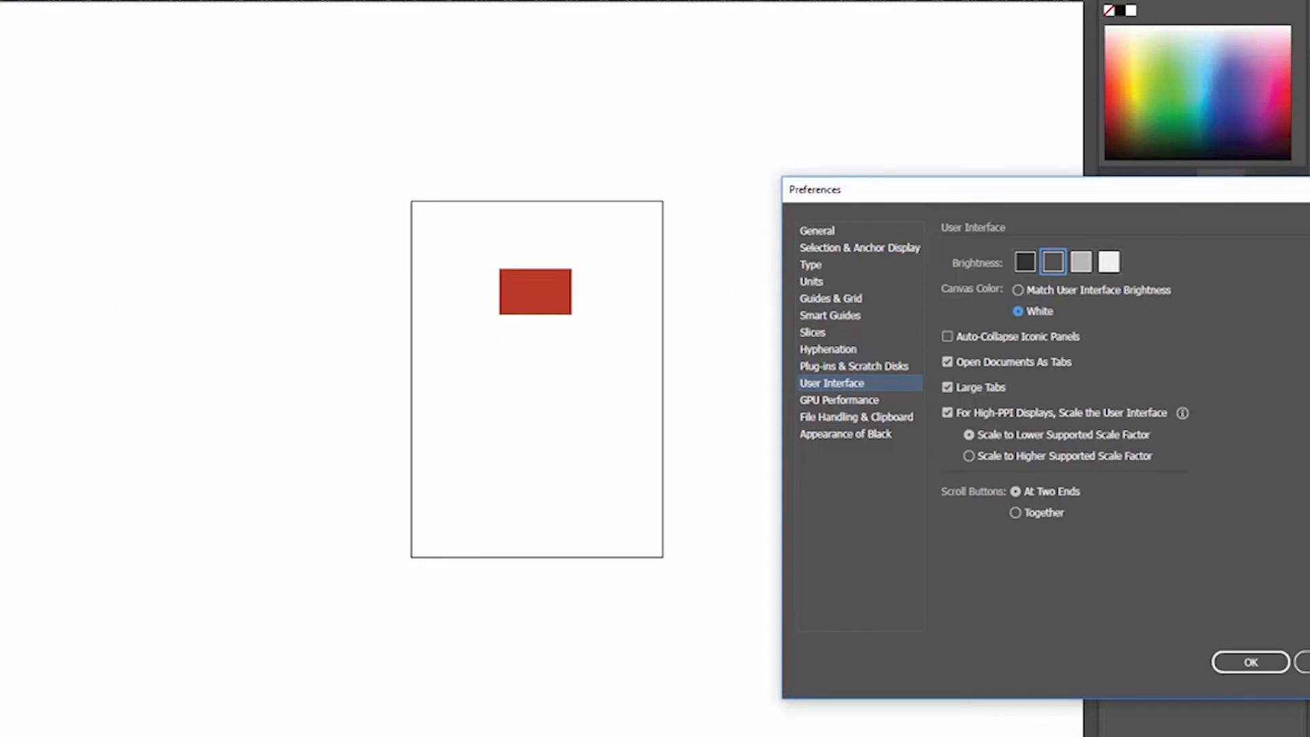
pyautogui.click(1250, 662)
# Move the red rectangle off the artboard and back into the artboard's upper-left area, and deselect it
pyautogui.moveTo(563, 444); pyautogui.dragTo(588, 469)
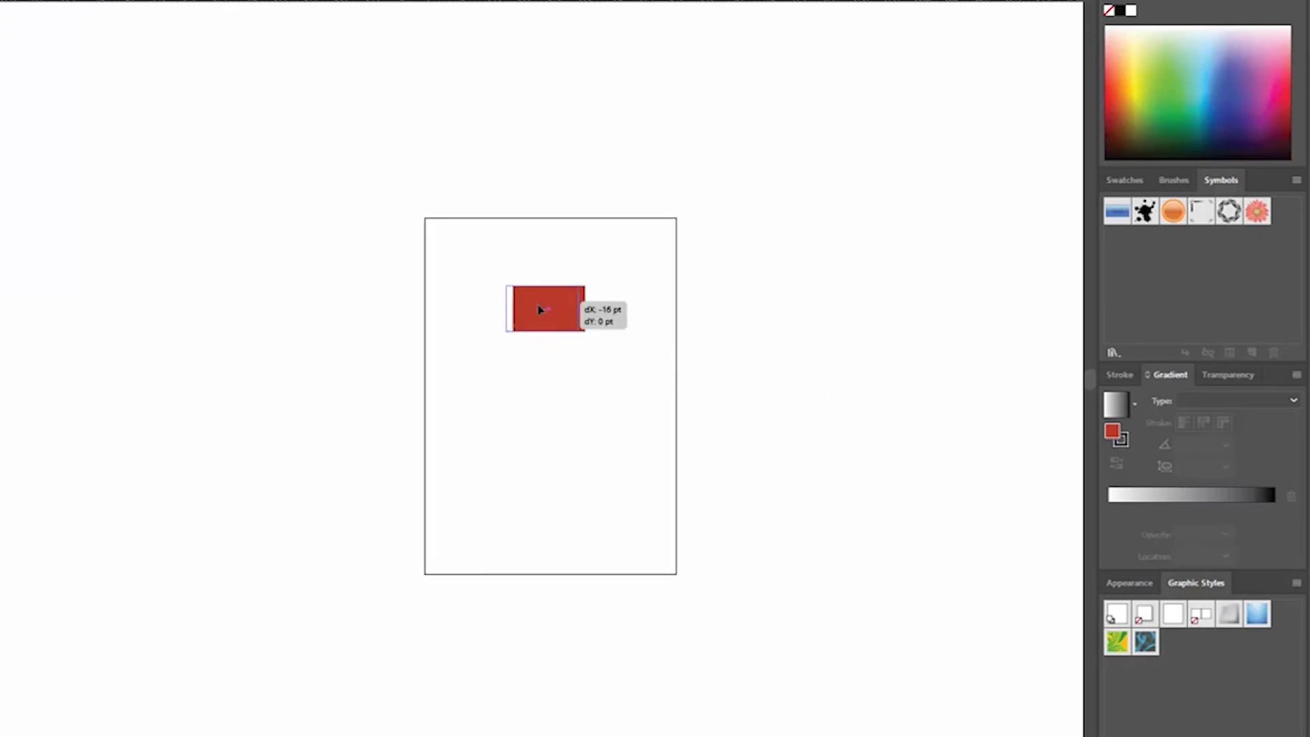
pyautogui.moveTo(544, 307); pyautogui.dragTo(483, 359)
pyautogui.scroll(2, 519, 382)
pyautogui.moveTo(496, 293); pyautogui.dragTo(293, 406)
pyautogui.scroll(-4, 453, 328)
pyautogui.scroll(4, 453, 327)
pyautogui.scroll(1, 356, 329)
pyautogui.hscroll(-1, 356, 329)
pyautogui.moveTo(292, 401); pyautogui.dragTo(555, 311)
pyautogui.click(604, 411)
# Review the Auto-Collapse Iconic Panels and Open Documents As Tabs options in the User Interface preferences and close the dialog
pyautogui.hotkey('ctrl', 'k')
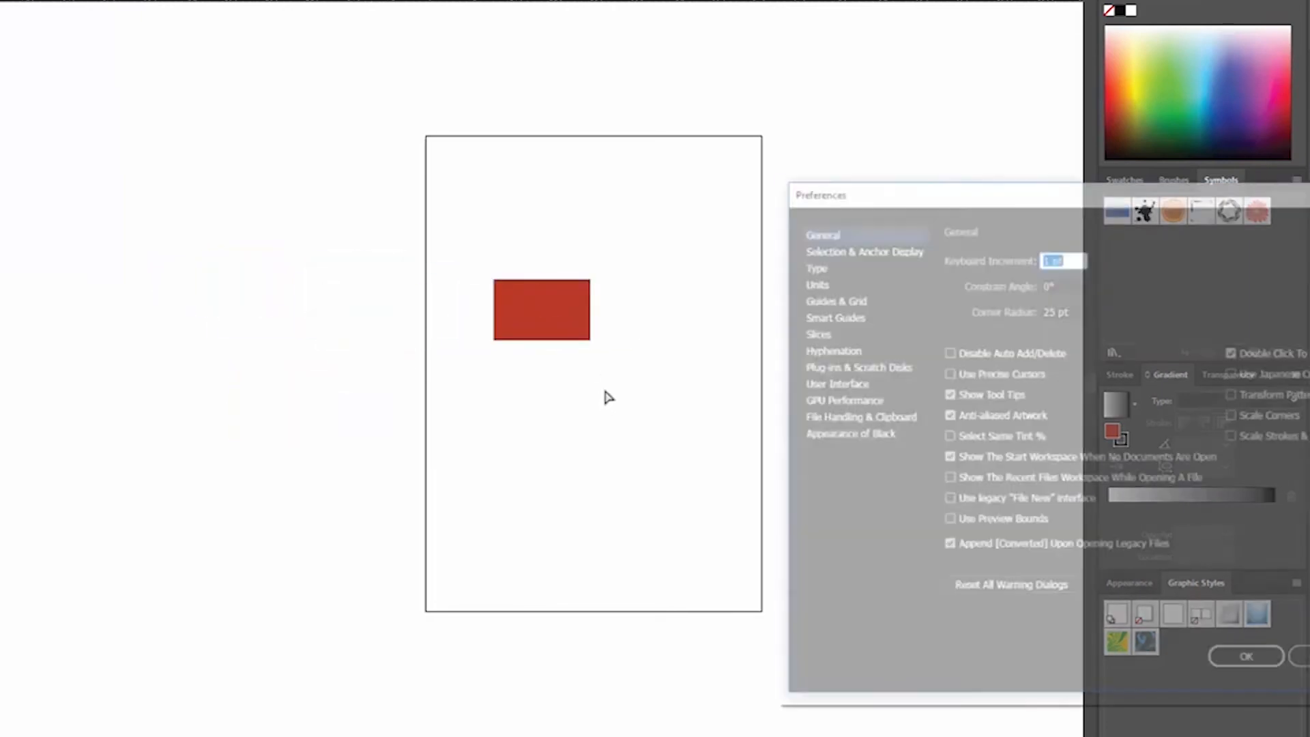
pyautogui.moveTo(1044, 204); pyautogui.dragTo(1000, 195)
pyautogui.click(818, 375)
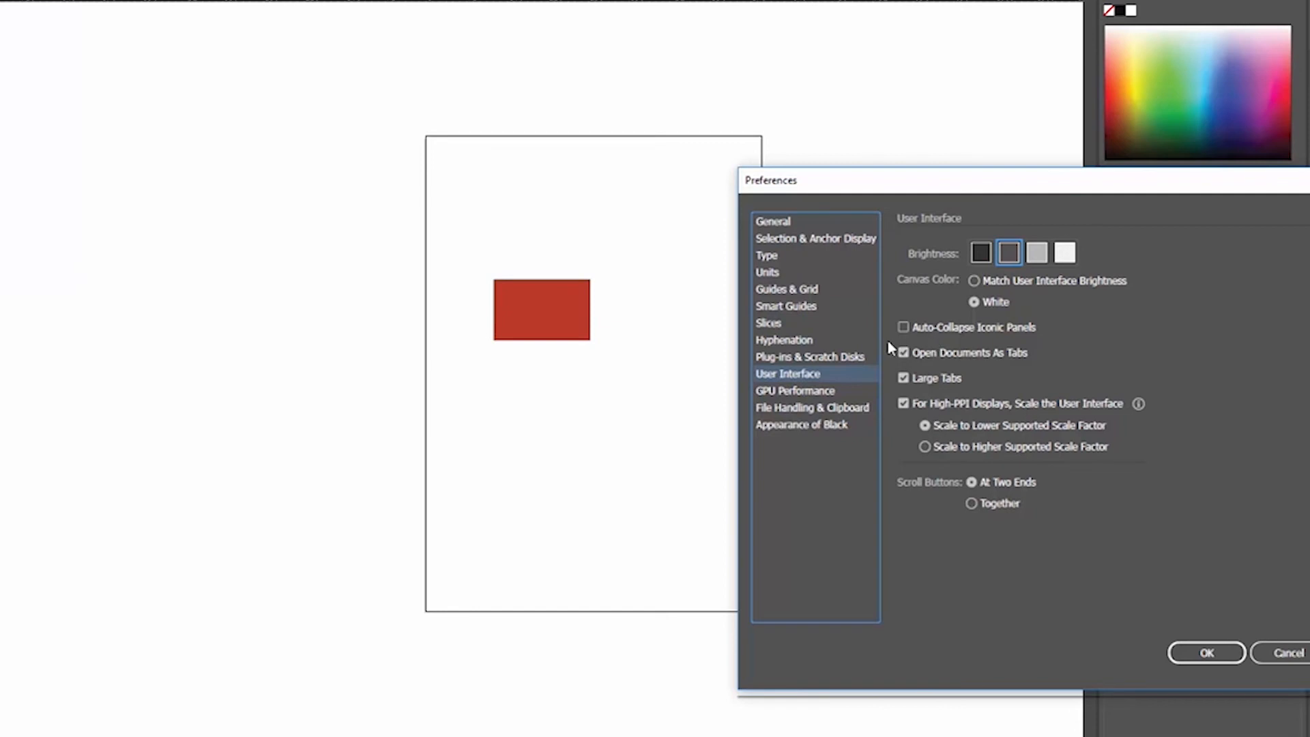
pyautogui.click(1207, 652)
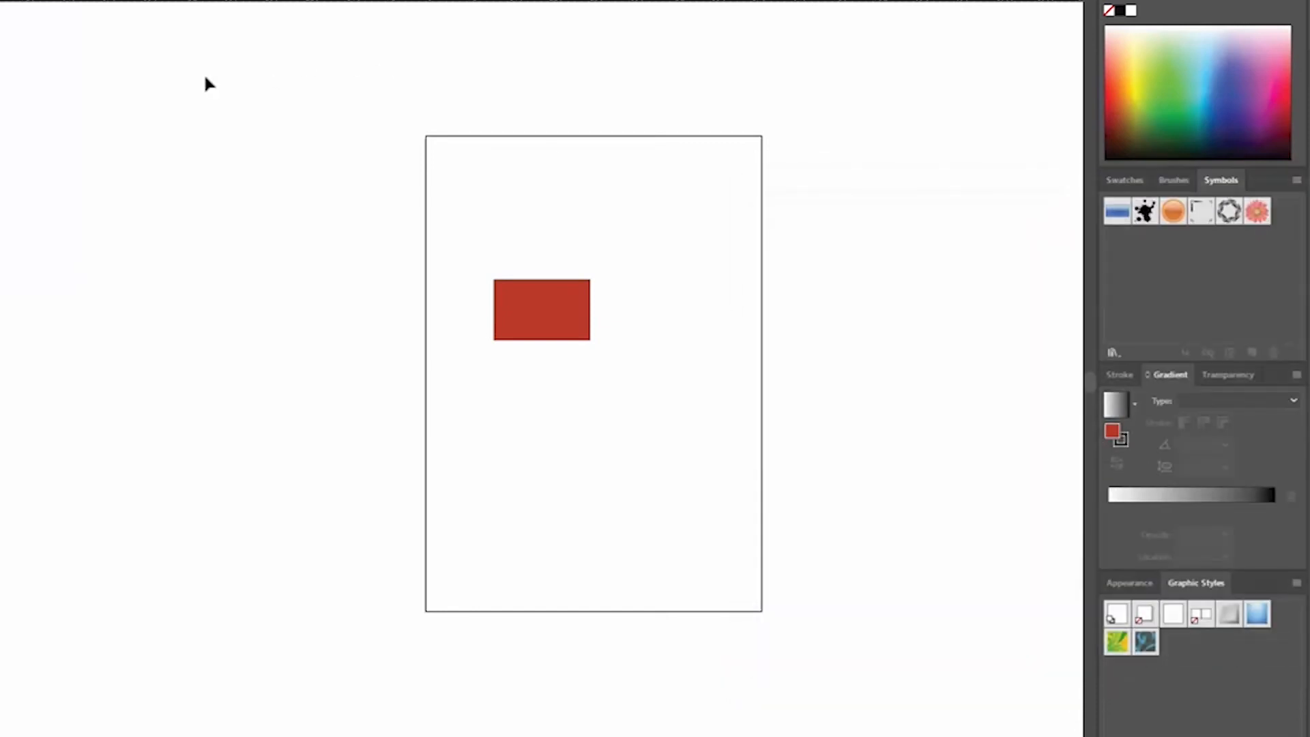
# Create a new document from the Legal print preset, 612 x 1008 pt
pyautogui.click(0, 0)
pyautogui.click(5, 2)
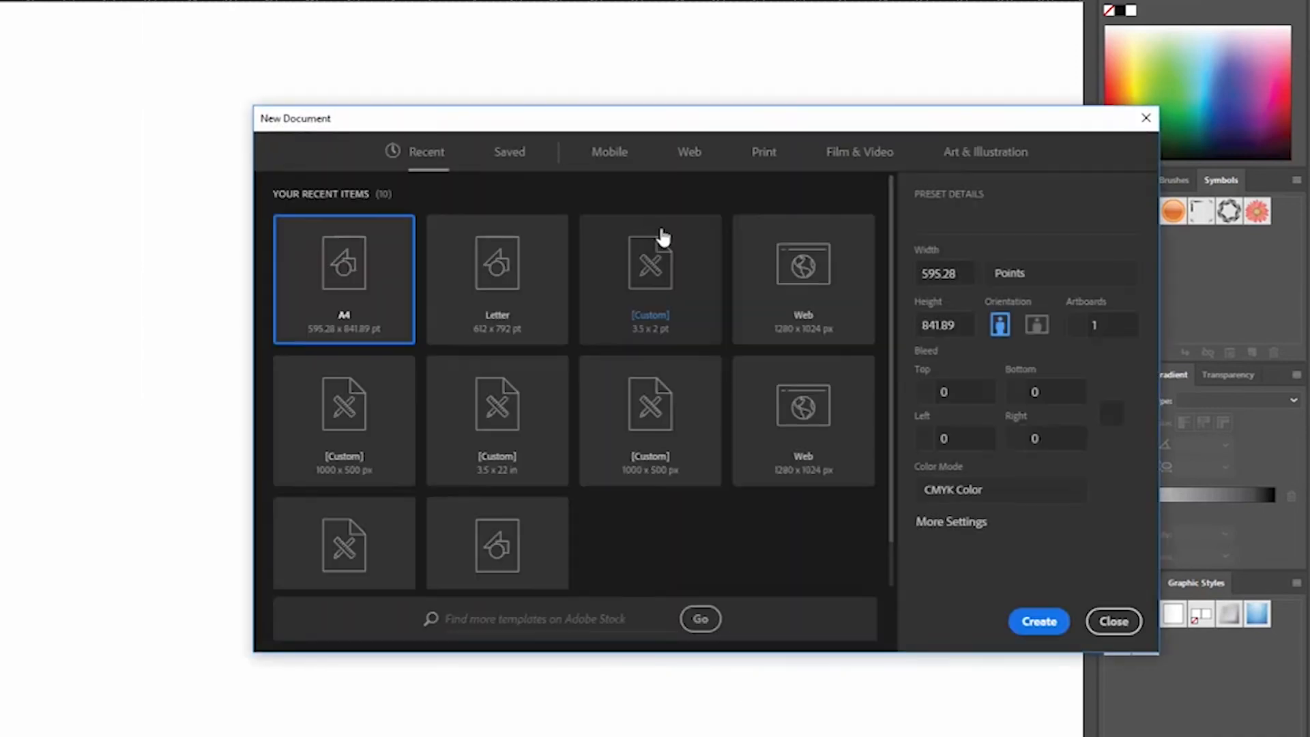
pyautogui.click(689, 152)
pyautogui.click(764, 153)
pyautogui.click(669, 297)
pyautogui.click(1038, 621)
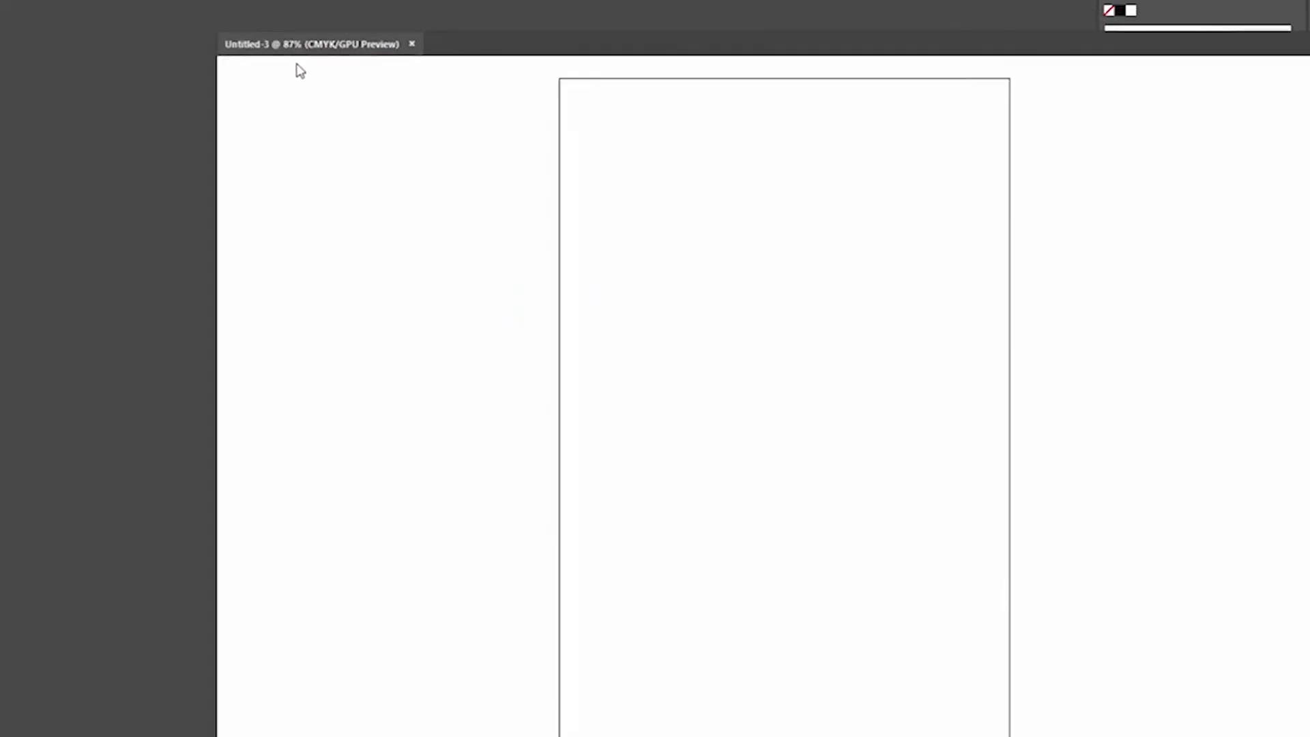
# Undock both tabbed documents into floating windows and arrange them diagonally so that both can be seen
pyautogui.moveTo(253, 8); pyautogui.dragTo(232, 112)
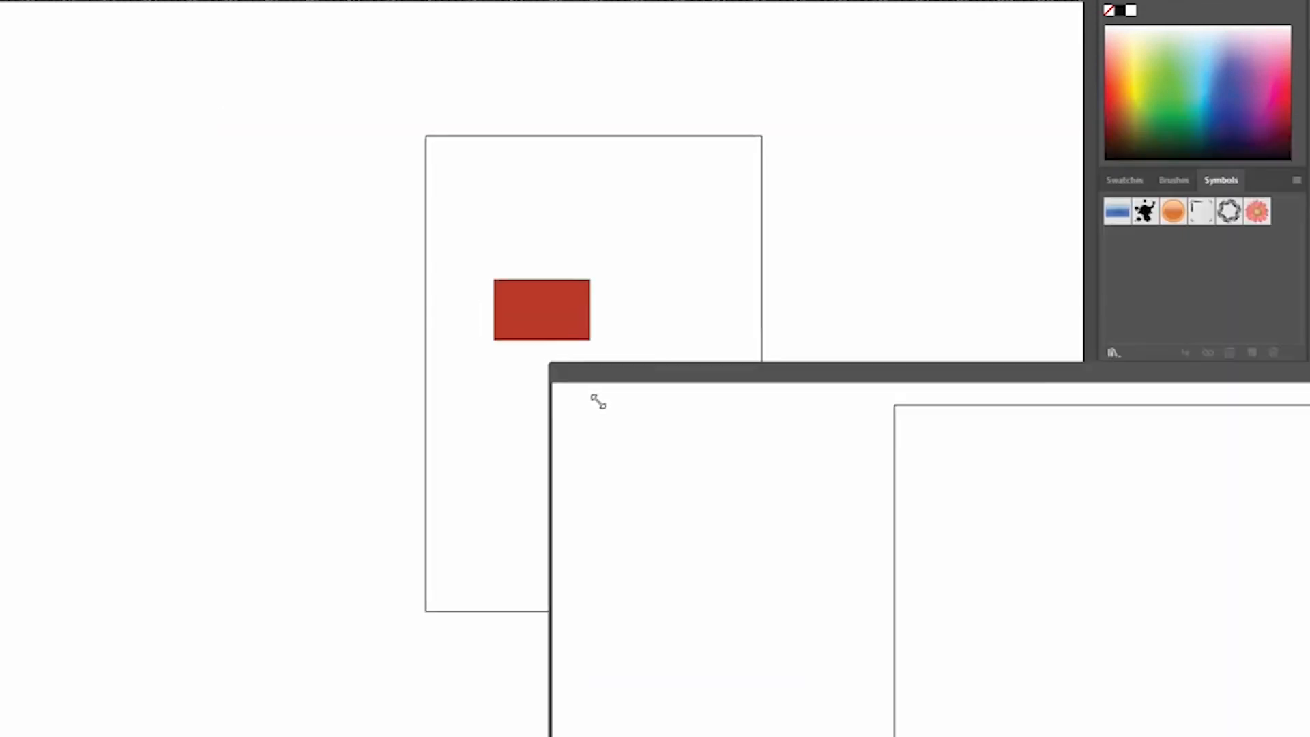
pyautogui.moveTo(596, 397); pyautogui.dragTo(451, 193)
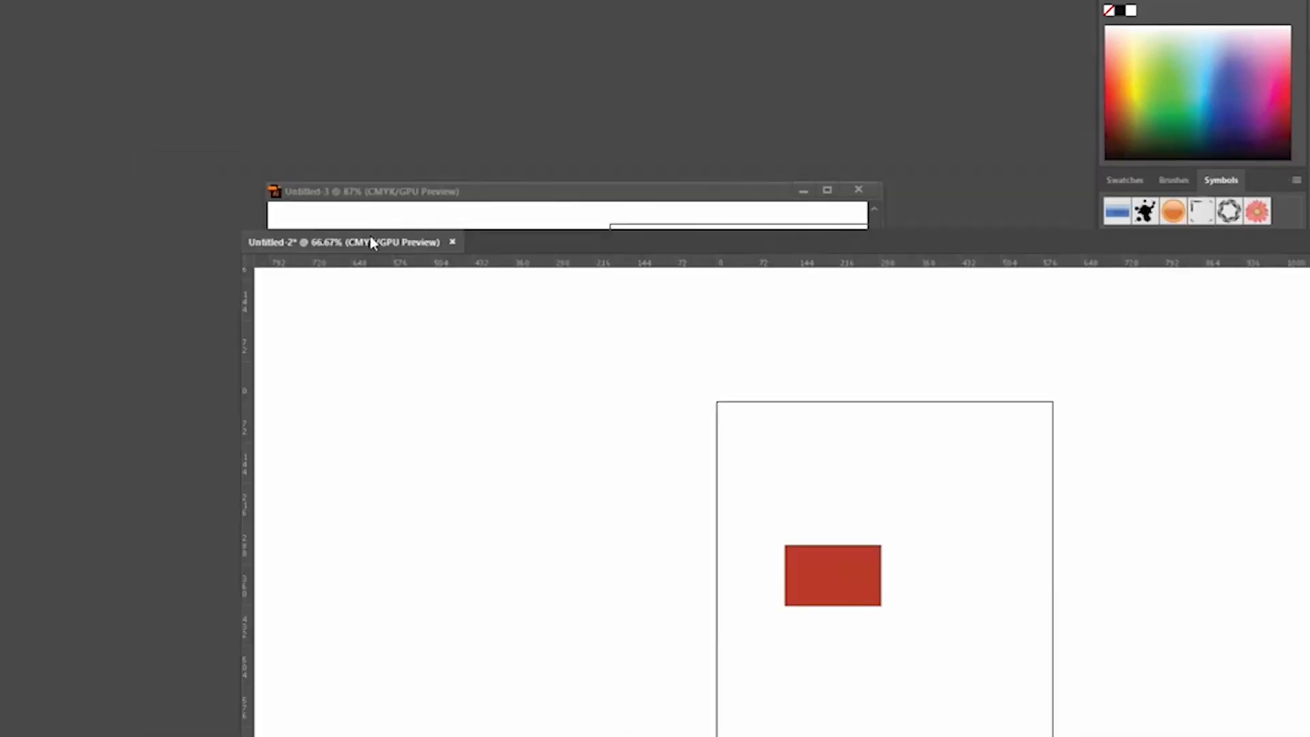
pyautogui.moveTo(372, 242); pyautogui.dragTo(591, 308)
pyautogui.moveTo(497, 190); pyautogui.dragTo(320, 78)
pyautogui.moveTo(723, 308); pyautogui.dragTo(623, 294)
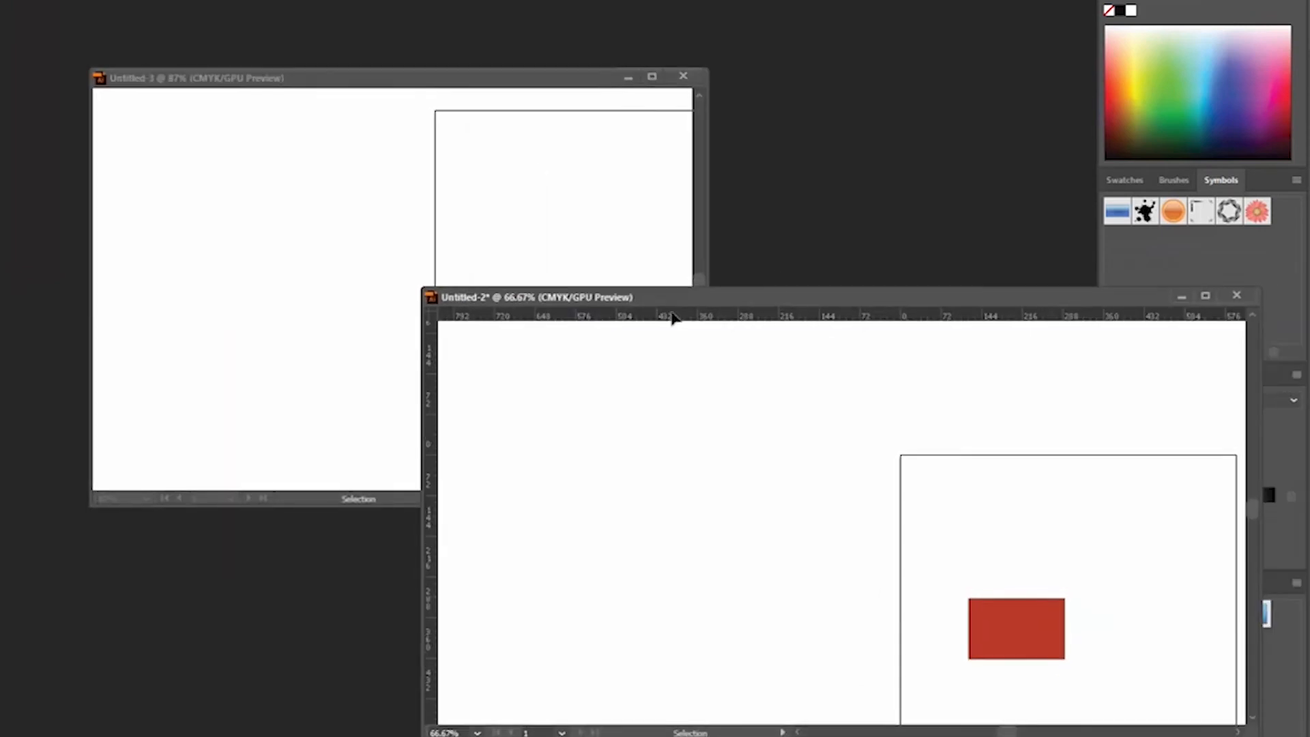
pyautogui.moveTo(418, 74); pyautogui.dragTo(388, 48)
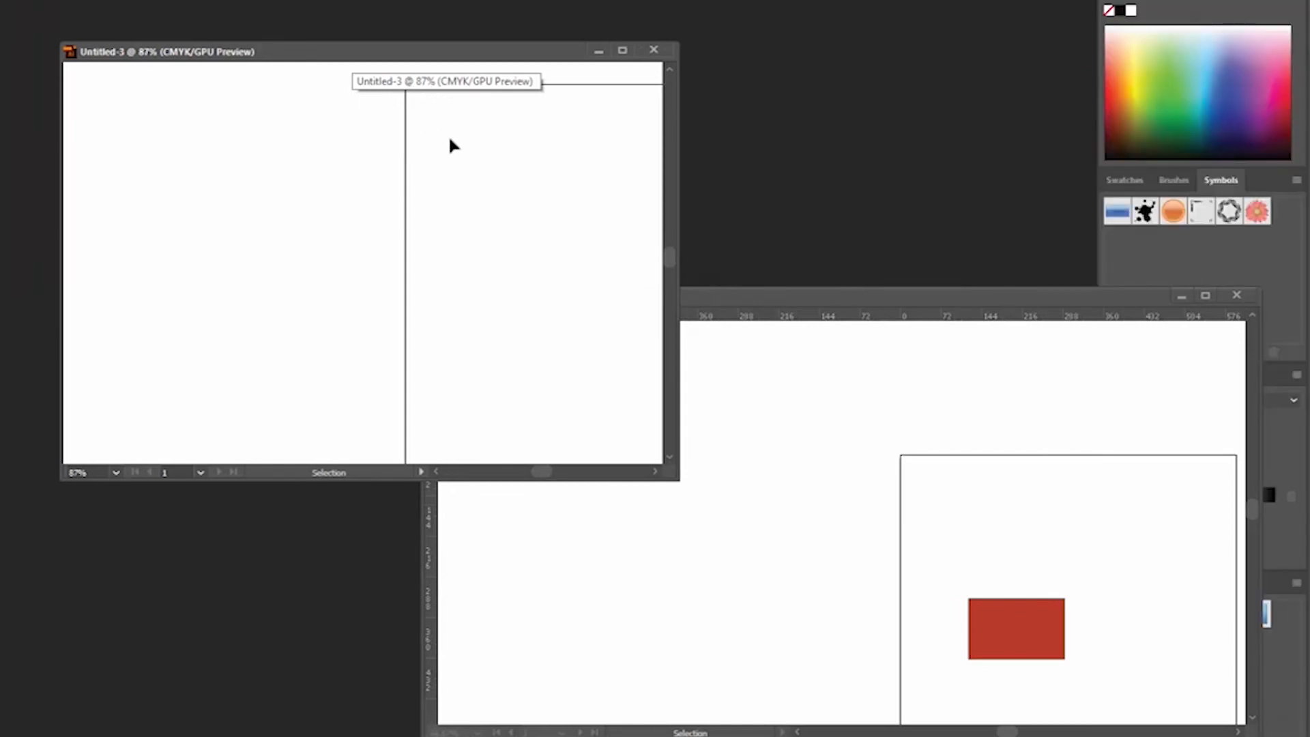
# Alternate repeatedly between the two floating document windows to compare which one is active
pyautogui.hotkey('ctrl', 'Tab')
pyautogui.hotkey('ctrl', 'Tab')
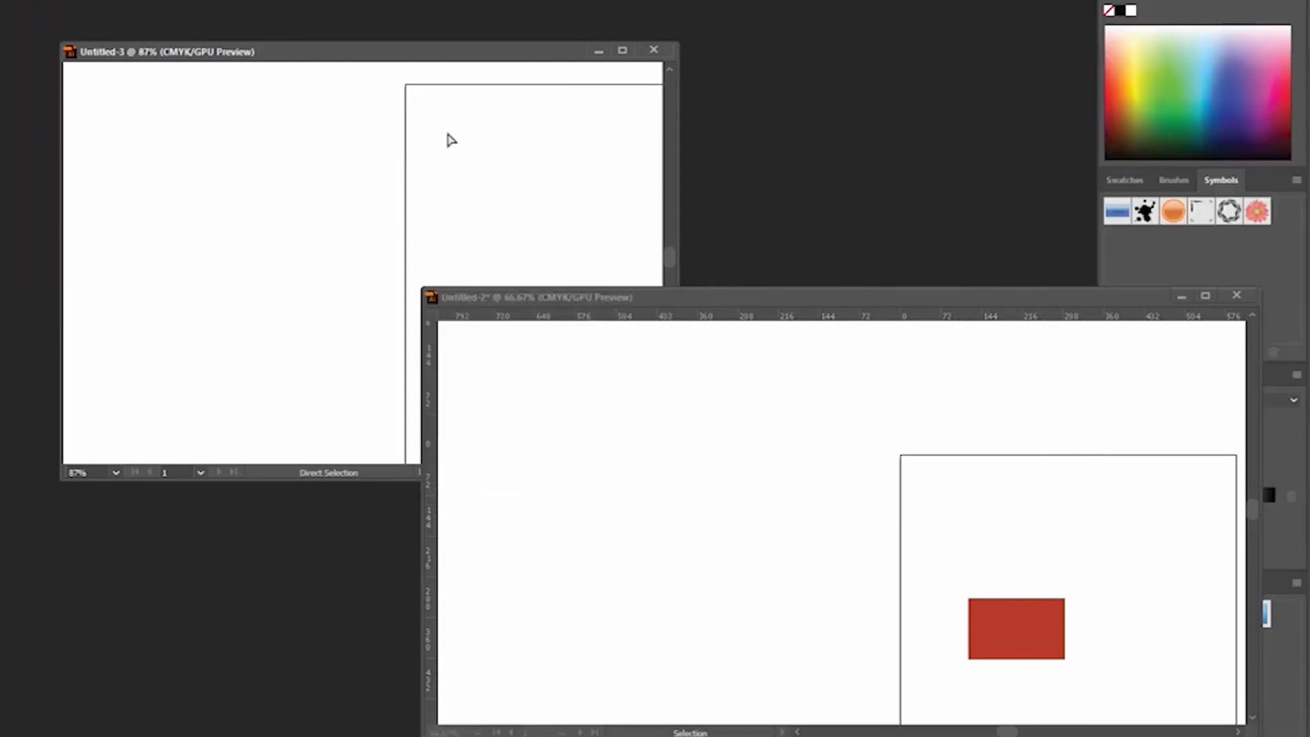
pyautogui.hotkey('ctrl', 'Tab')
pyautogui.hotkey('ctrl', 'Tab')
pyautogui.hotkey('ctrl', 'Tab')
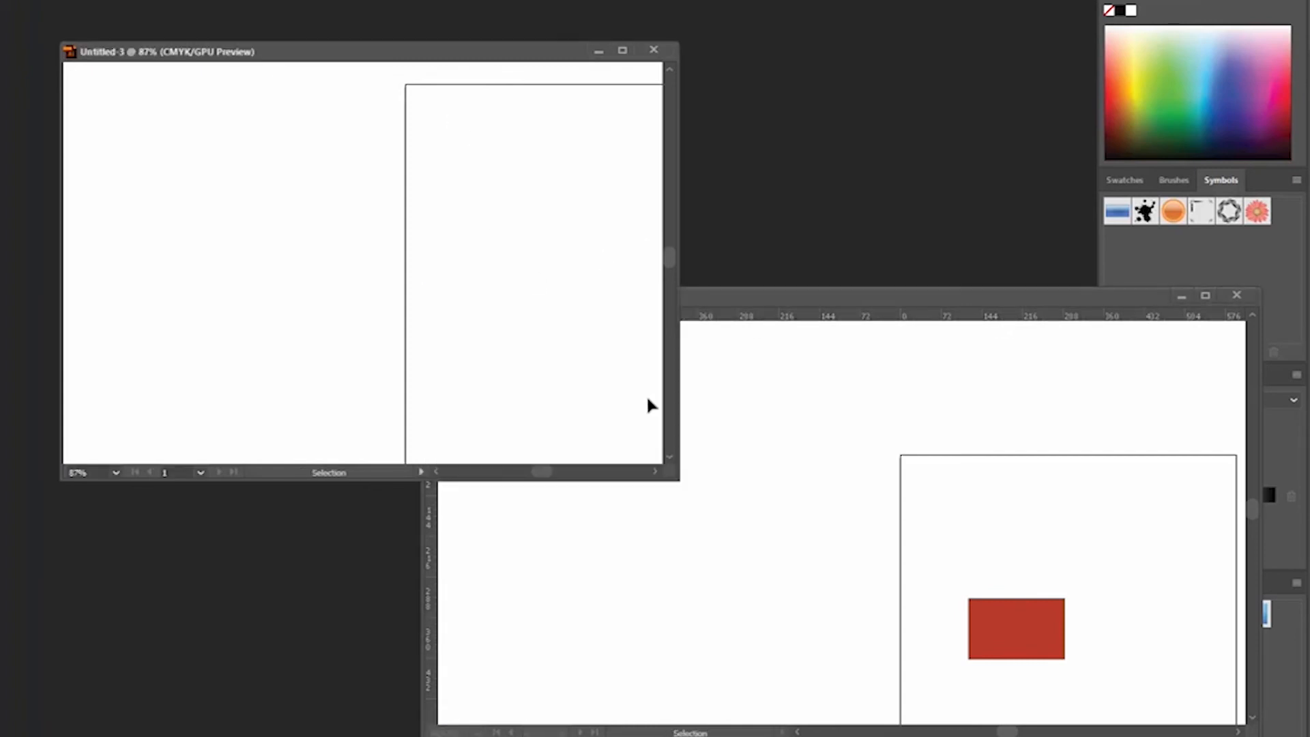
pyautogui.hotkey('ctrl', 'Tab')
pyautogui.hotkey('ctrl', 'Tab')
pyautogui.hotkey('ctrl', 'Tab')
pyautogui.hotkey('ctrl', 'Tab')
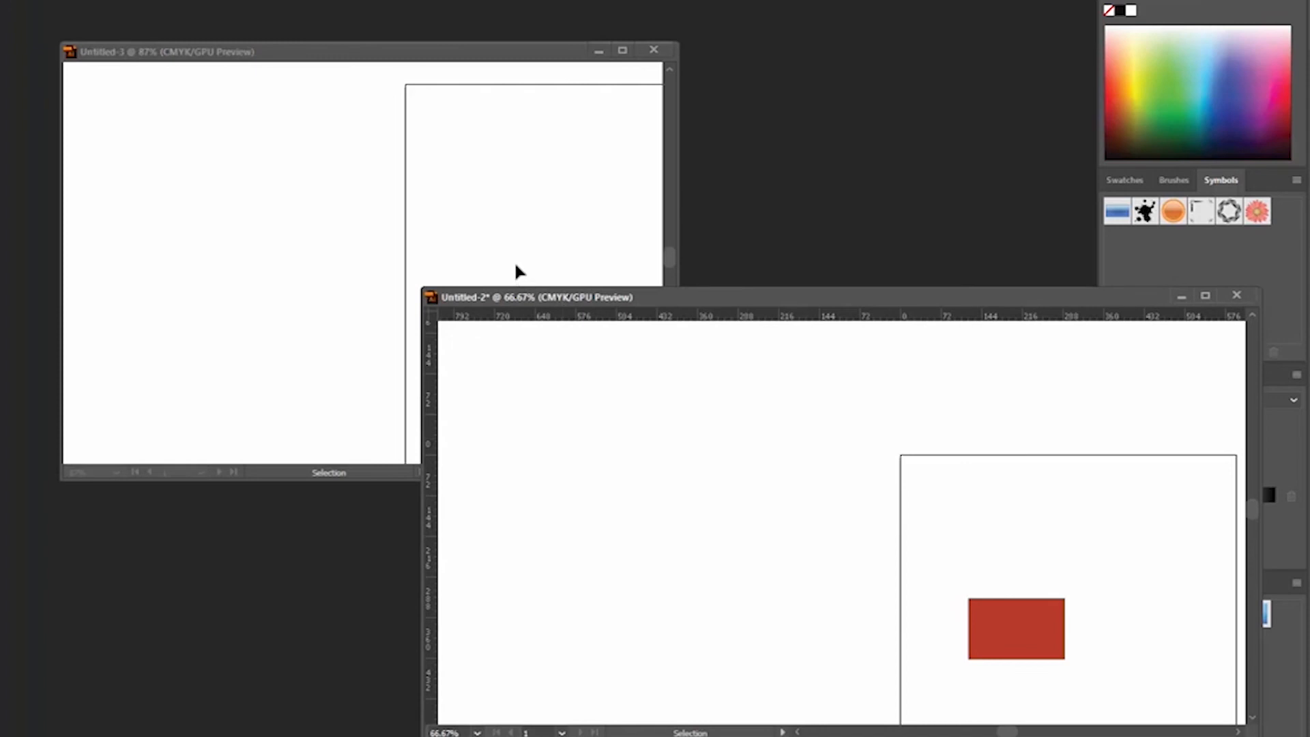
pyautogui.hotkey('ctrl', 'Tab')
pyautogui.hotkey('ctrl', 'Tab')
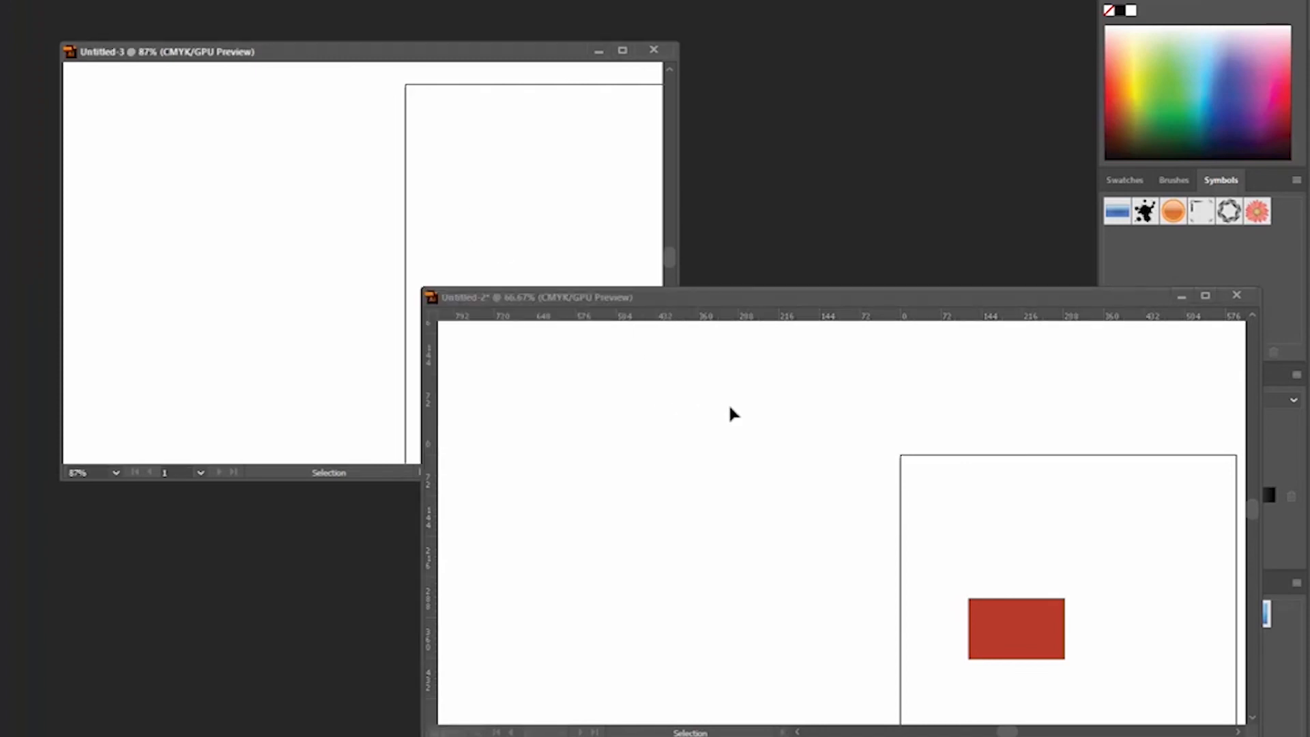
pyautogui.hotkey('ctrl', 'Tab')
pyautogui.press('a')
pyautogui.hotkey('ctrl', 'Tab')
pyautogui.hotkey('ctrl', 'Tab')
pyautogui.hotkey('ctrl', 'Tab')
pyautogui.hotkey('ctrl', 'Tab')
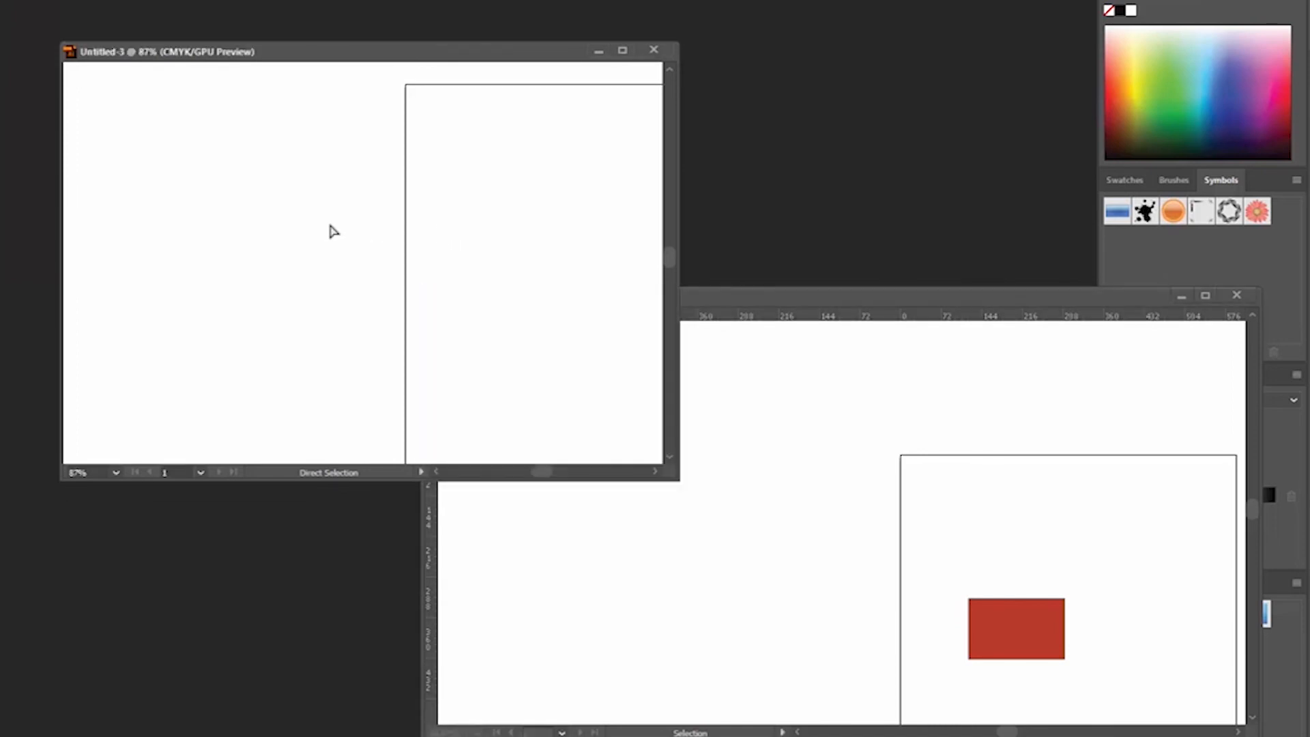
pyautogui.hotkey('ctrl', 'Tab')
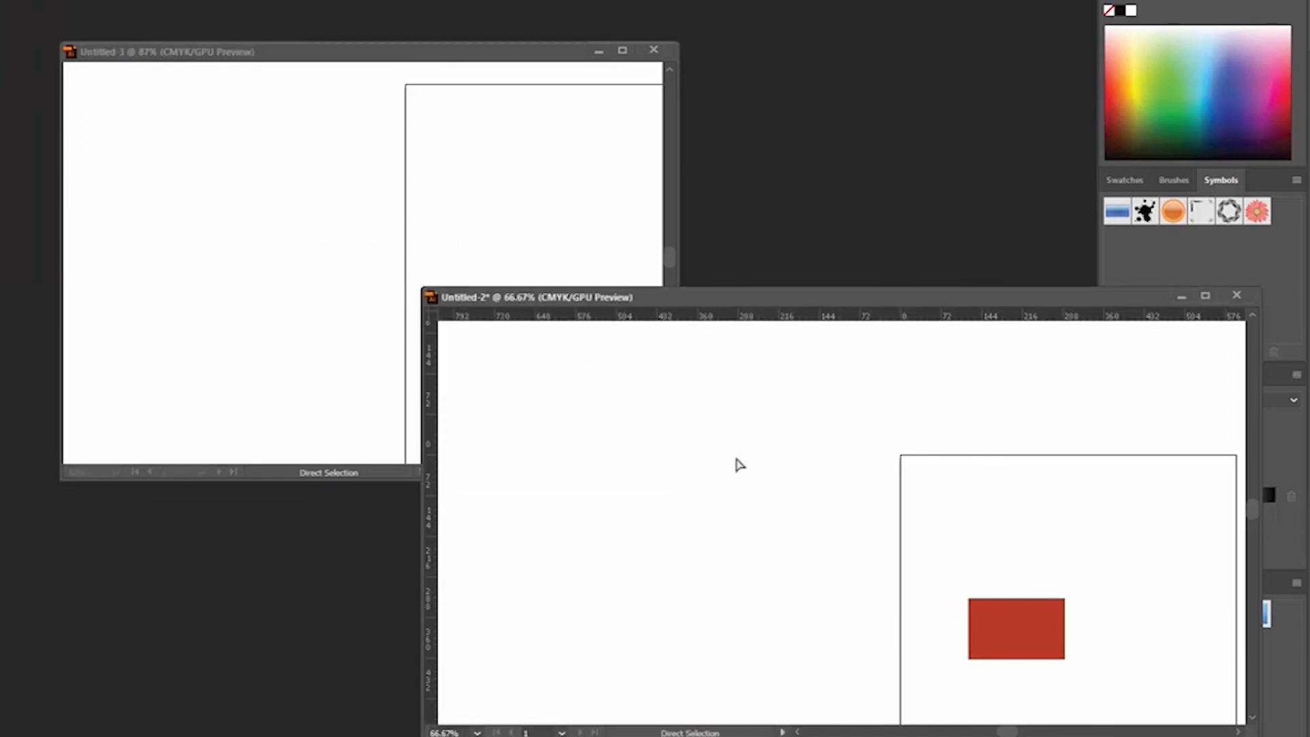
pyautogui.hotkey('ctrl', 'Tab')
pyautogui.hotkey('ctrl', 'Tab')
pyautogui.hotkey('ctrl', 'Tab')
pyautogui.hotkey('ctrl', 'Tab')
pyautogui.hotkey('ctrl', 'Tab')
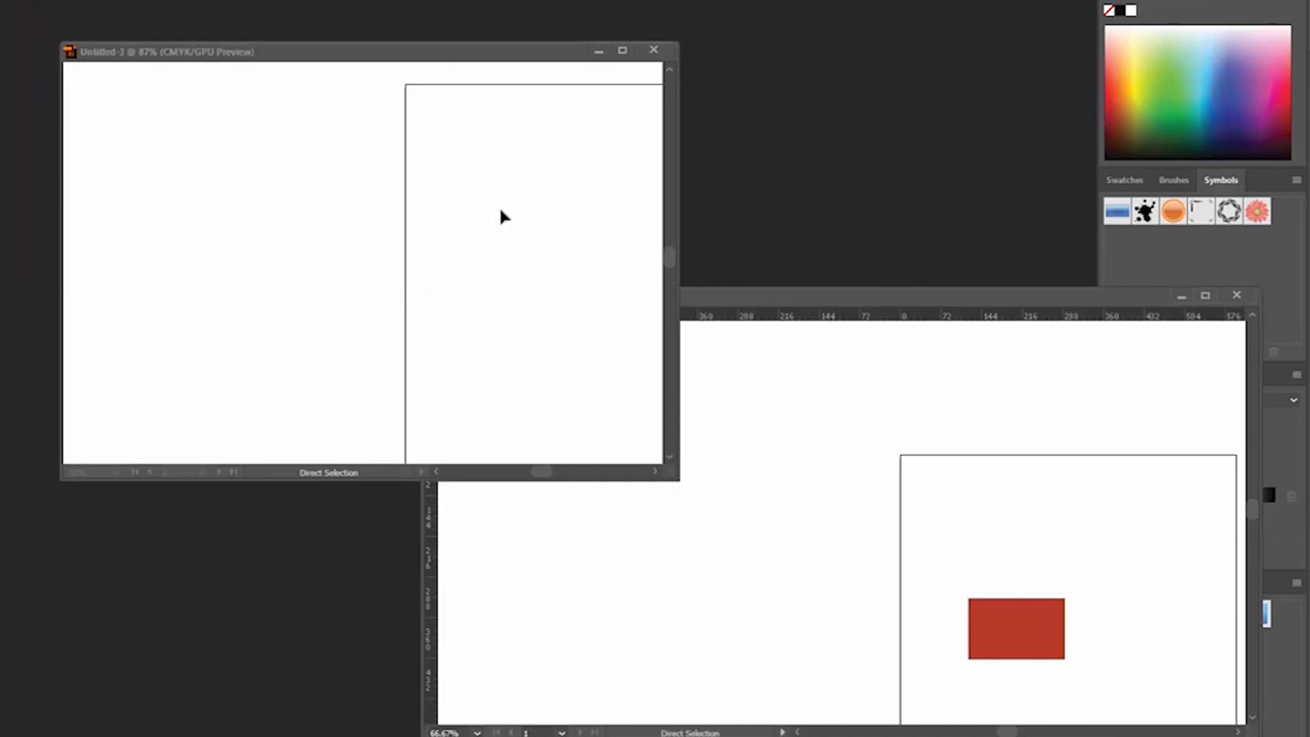
pyautogui.hotkey('ctrl', 'Tab')
pyautogui.hotkey('ctrl', 'Tab')
# Close the empty Untitled-3 document and dock the floating Untitled-2 window back into the tab area
pyautogui.moveTo(450, 55); pyautogui.dragTo(412, 53)
pyautogui.click(648, 46)
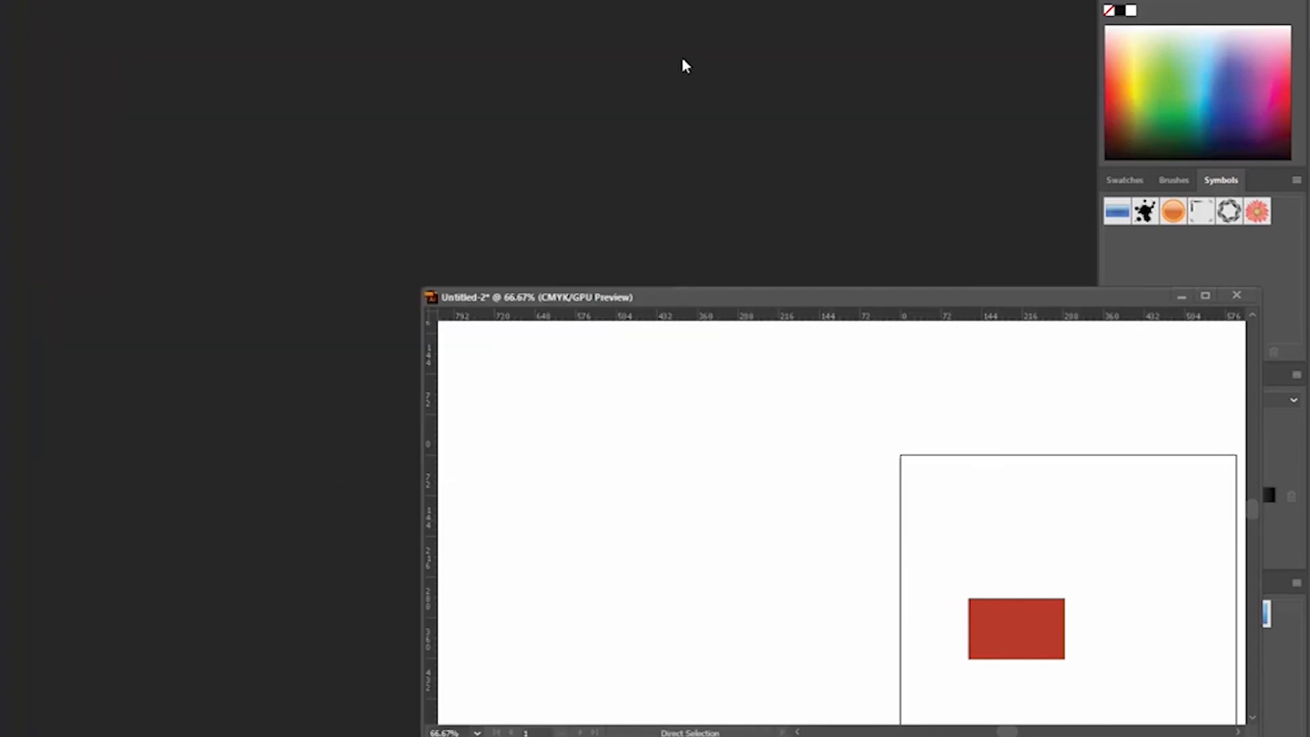
pyautogui.moveTo(798, 289); pyautogui.dragTo(356, 0)
# Turn off Open Documents As Tabs in the User Interface preferences and confirm
pyautogui.hotkey('ctrl', 'k')
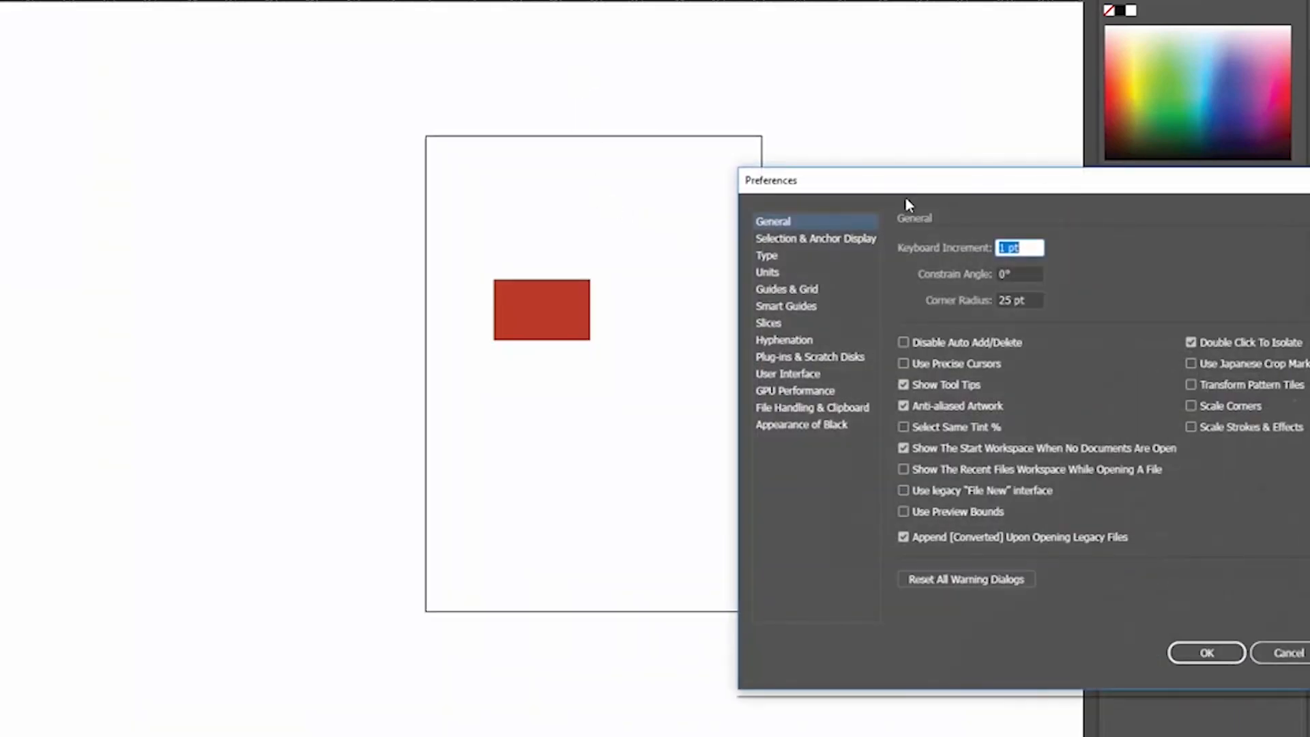
pyautogui.click(692, 362)
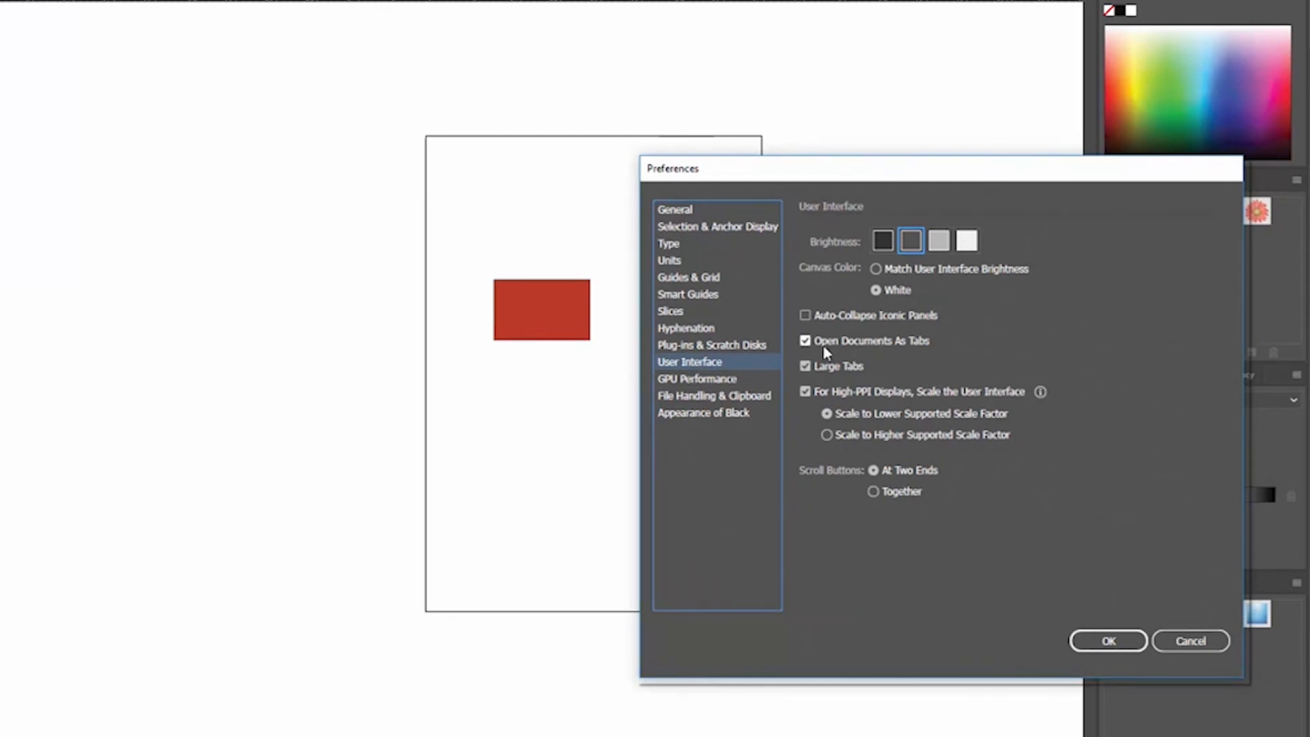
pyautogui.click(858, 342)
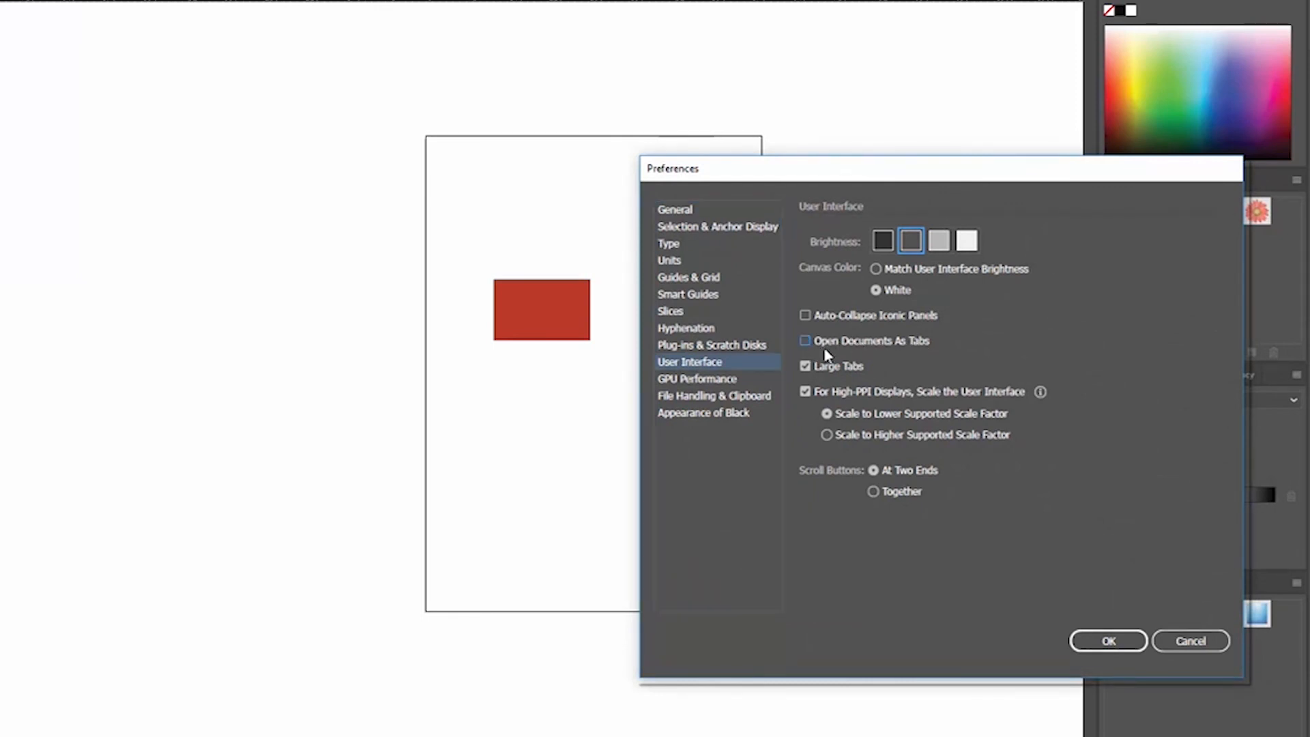
pyautogui.click(1127, 642)
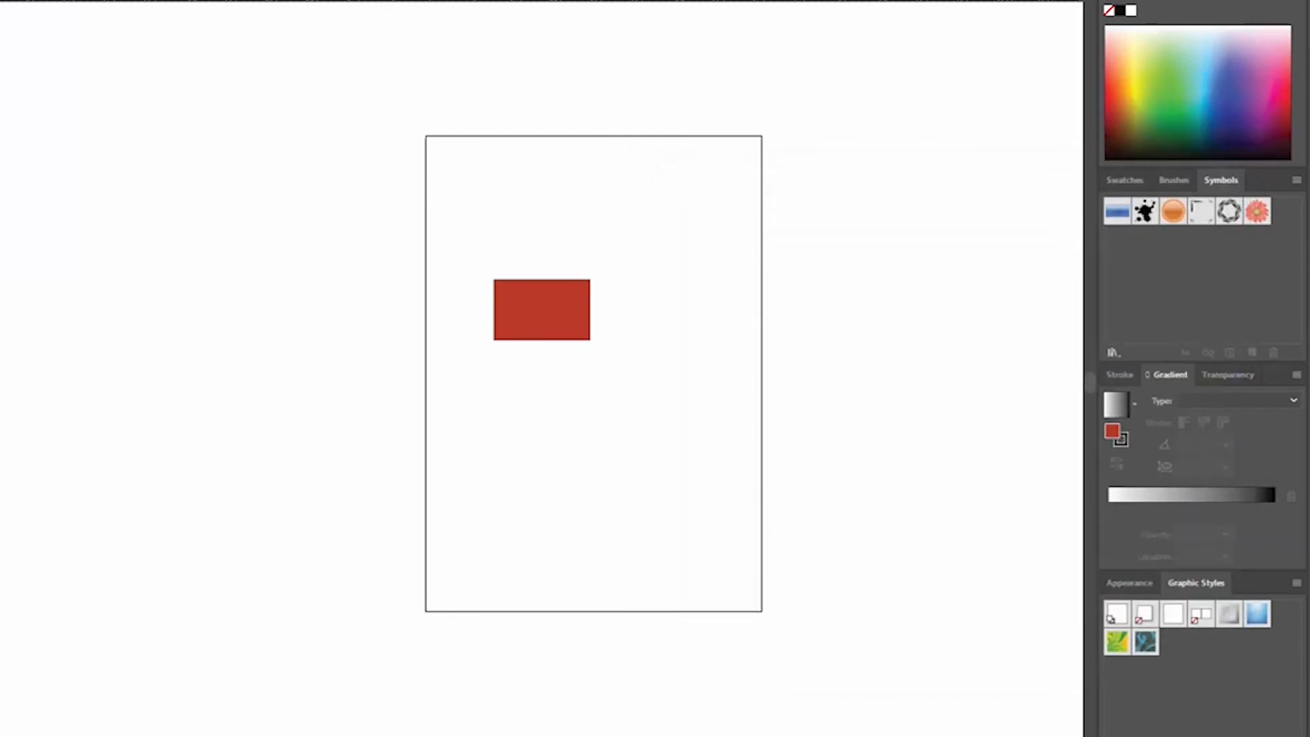
# Create a new document from the A4 print preset, 595.28 x 841.89 pt
pyautogui.click(0, 0)
pyautogui.click(4, 1)
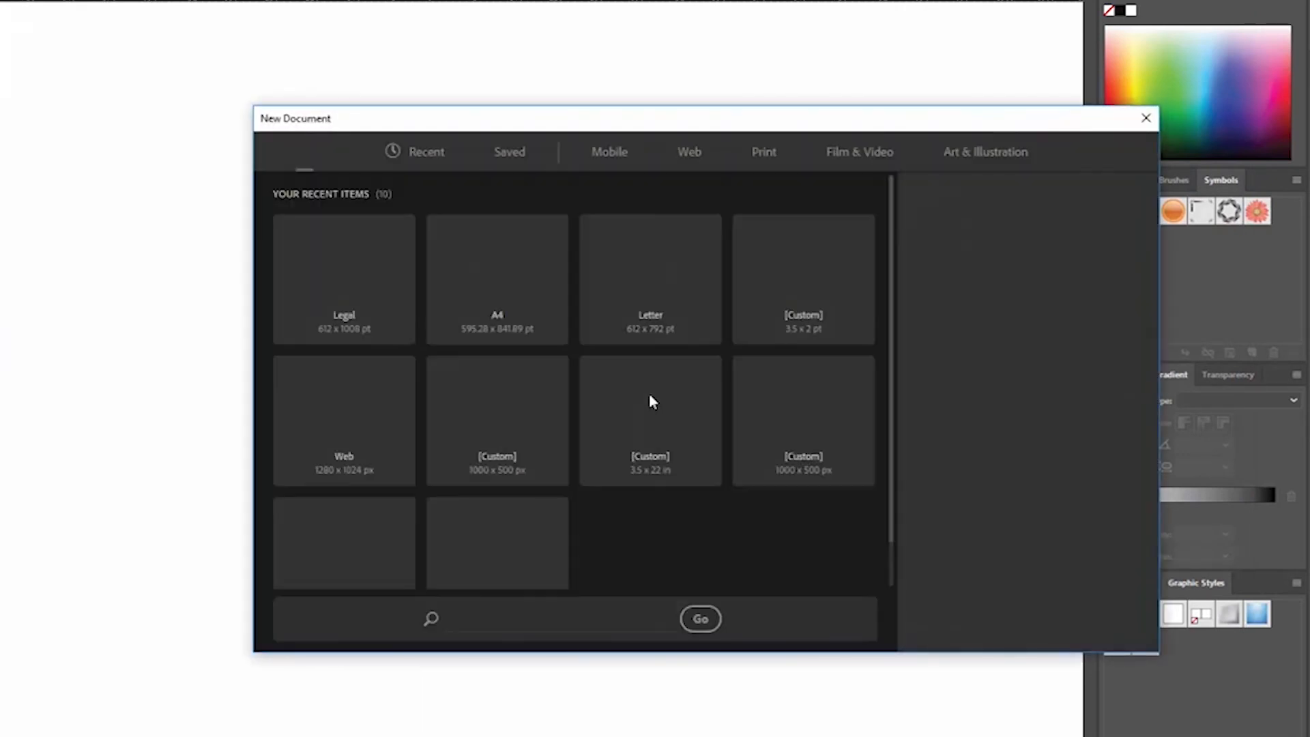
pyautogui.click(762, 152)
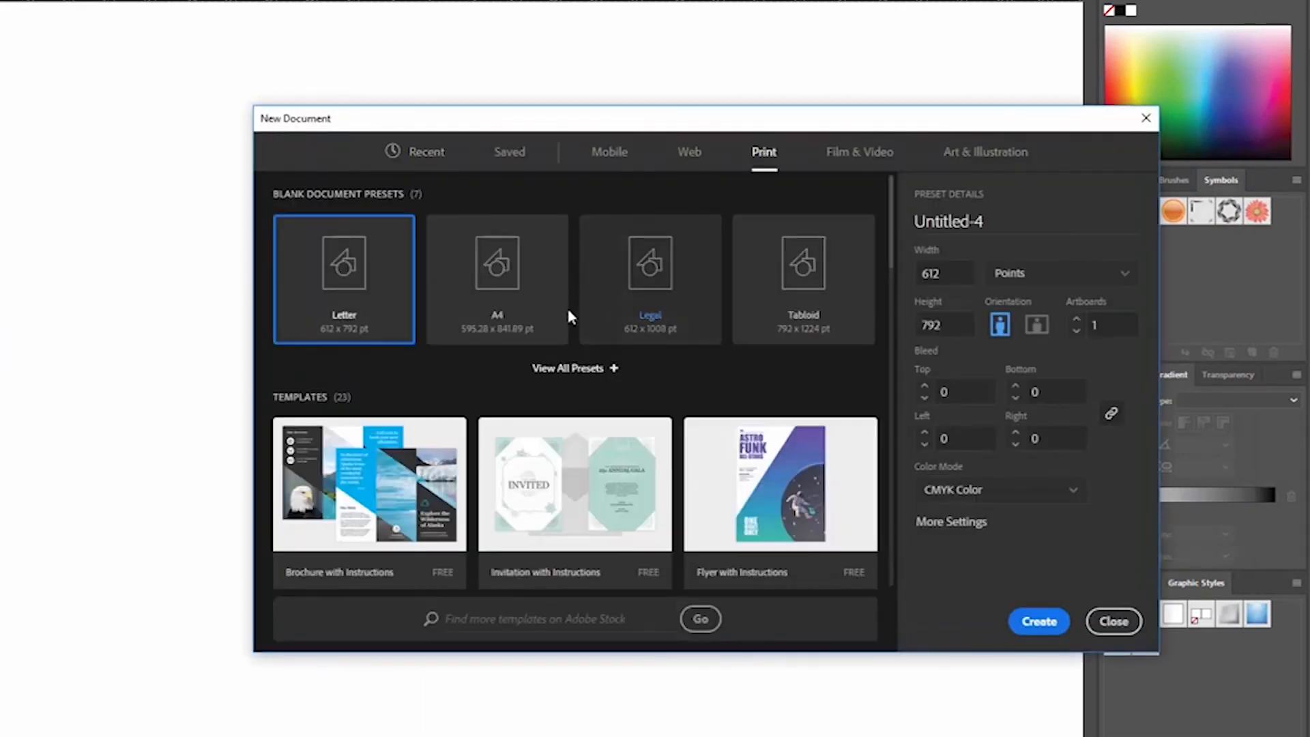
pyautogui.click(503, 300)
pyautogui.click(1051, 621)
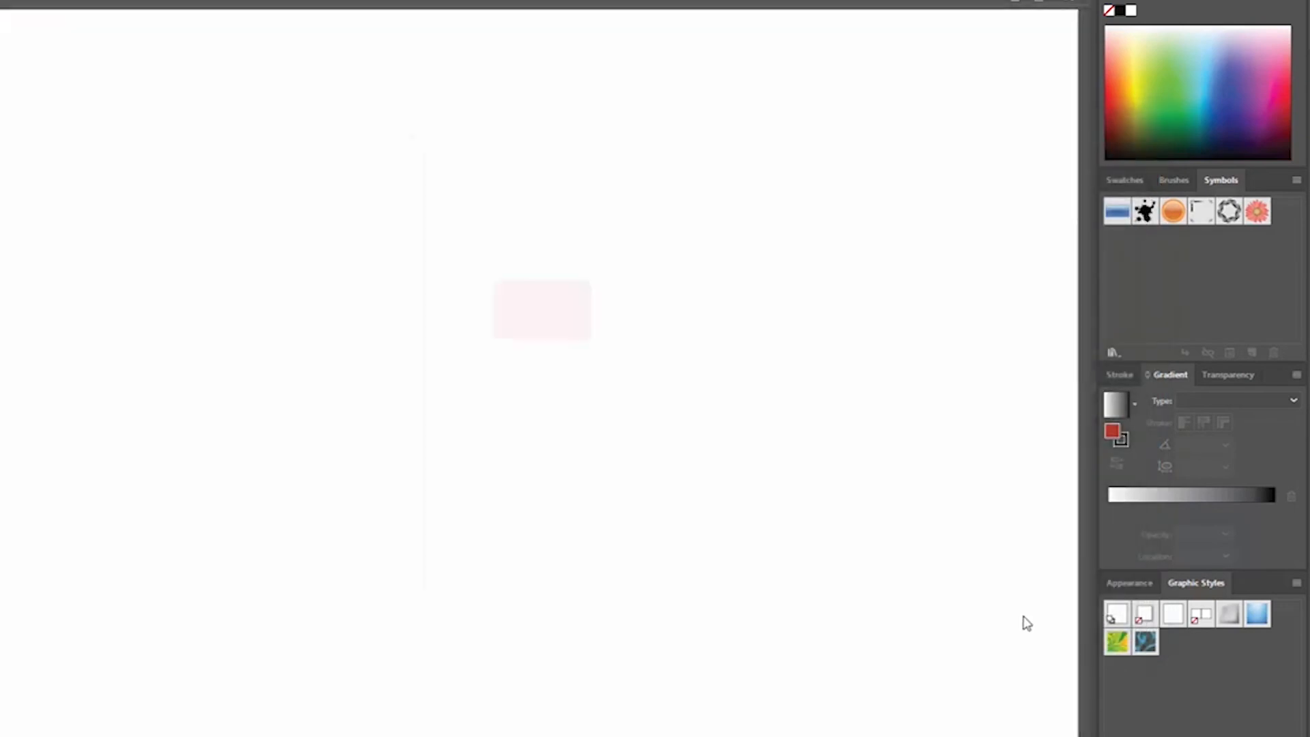
# Move and resize the floating Untitled-4 window over the canvas, and close that empty document
pyautogui.moveTo(100, 14); pyautogui.dragTo(380, 117)
pyautogui.moveTo(204, 102); pyautogui.dragTo(738, 447)
pyautogui.moveTo(870, 461); pyautogui.dragTo(467, 189)
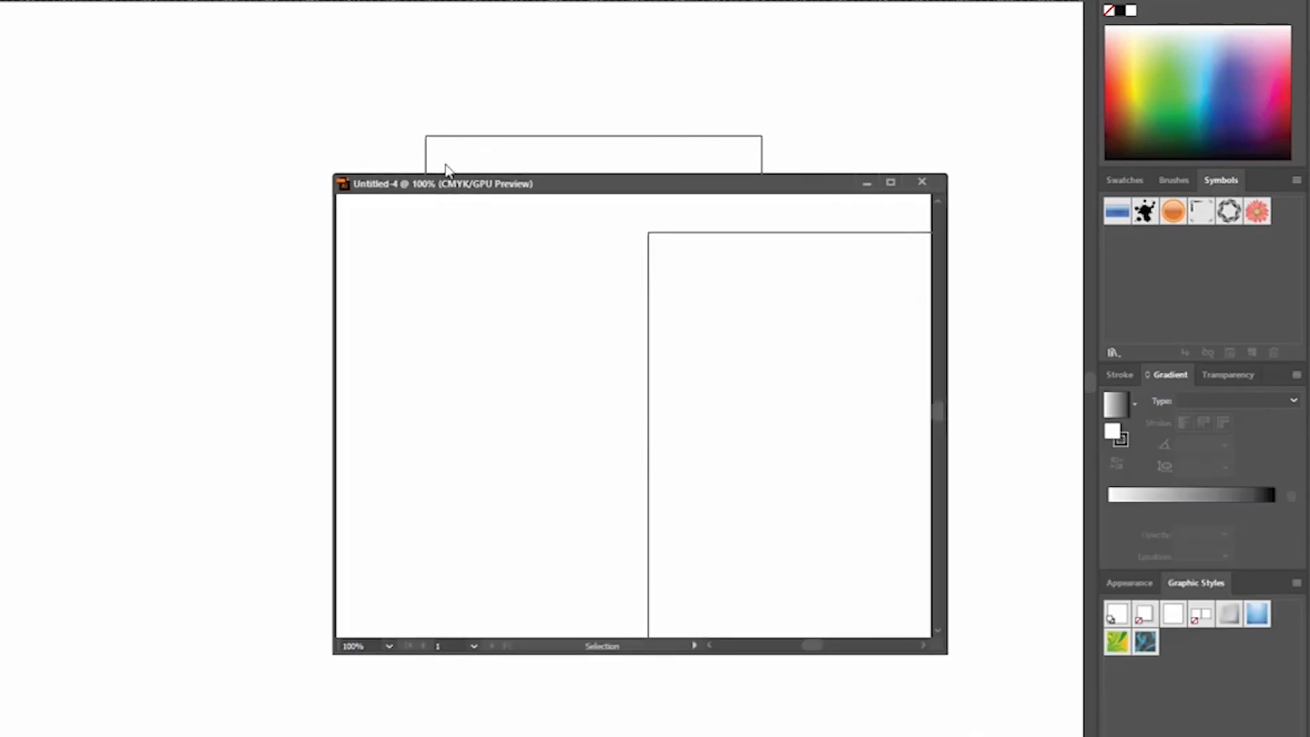
pyautogui.click(922, 182)
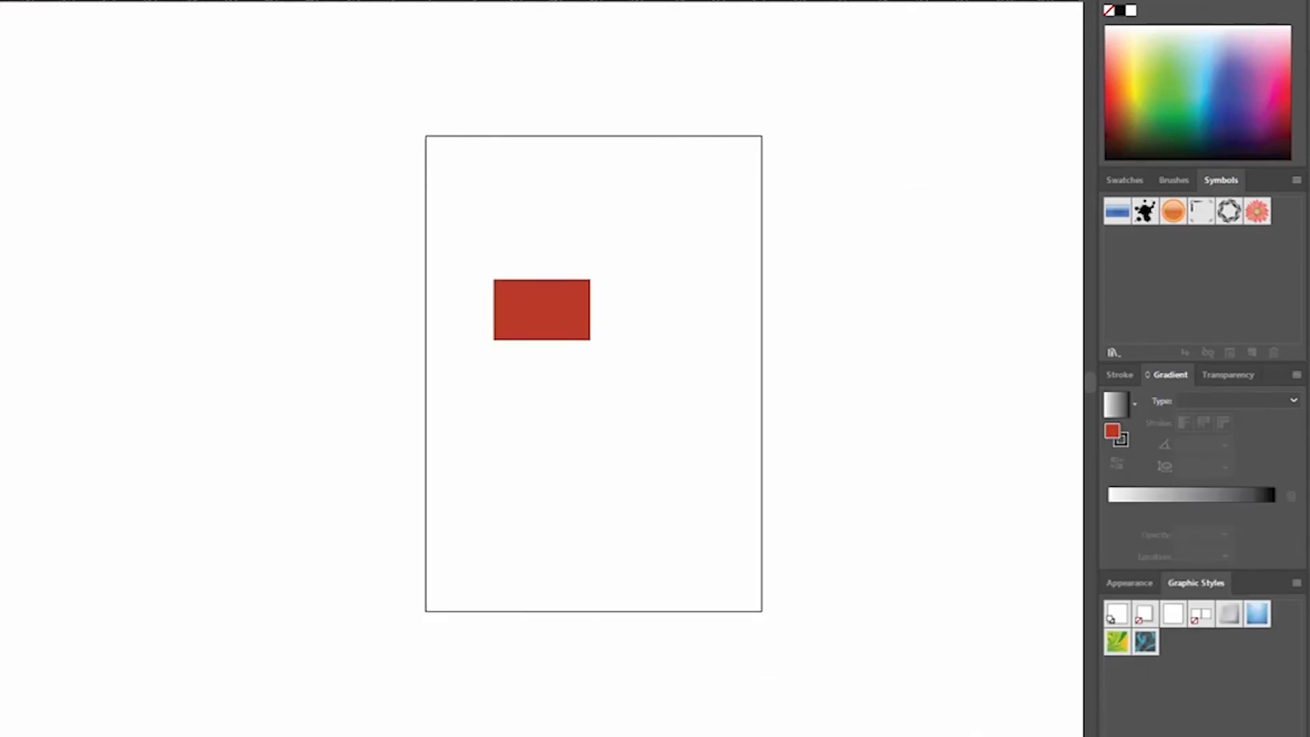
# Create another new document from a preset and drag its floating window over the canvas
pyautogui.click(0, 0)
pyautogui.click(0, 0)
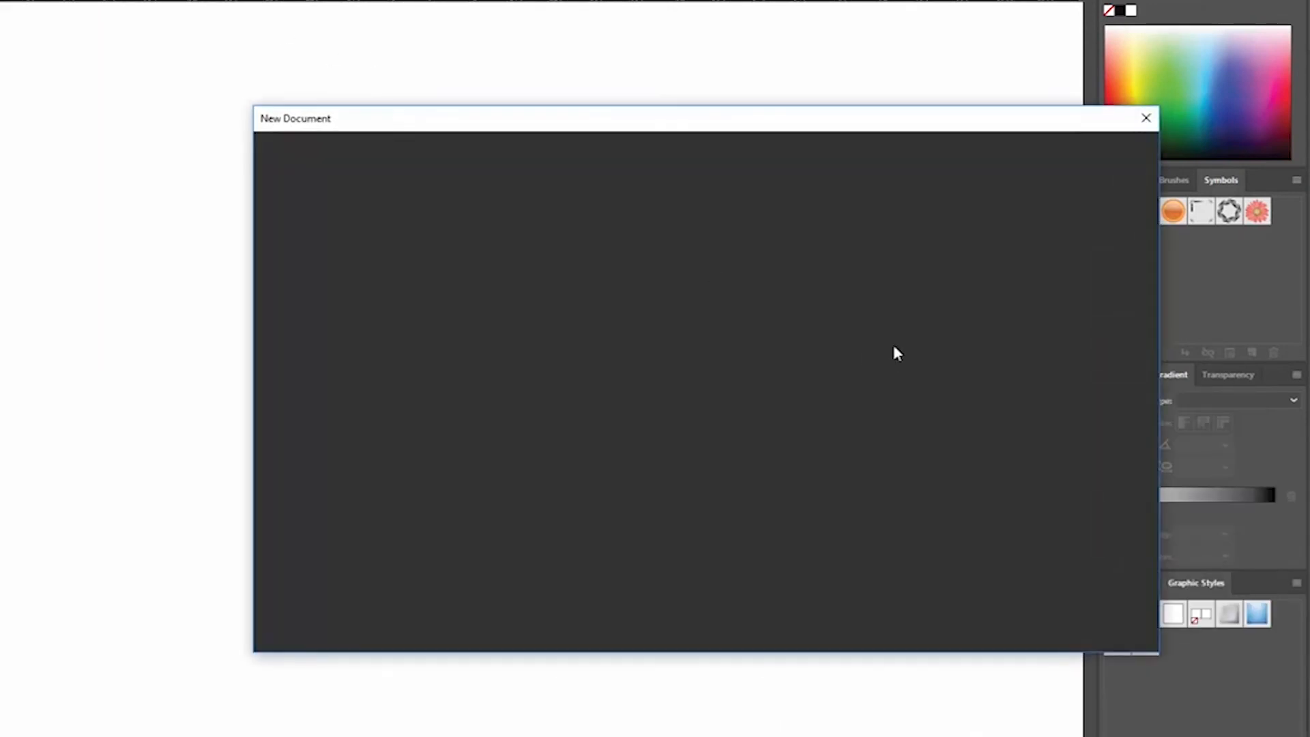
pyautogui.click(680, 153)
pyautogui.click(623, 293)
pyautogui.click(1039, 621)
pyautogui.moveTo(238, 6); pyautogui.dragTo(318, 147)
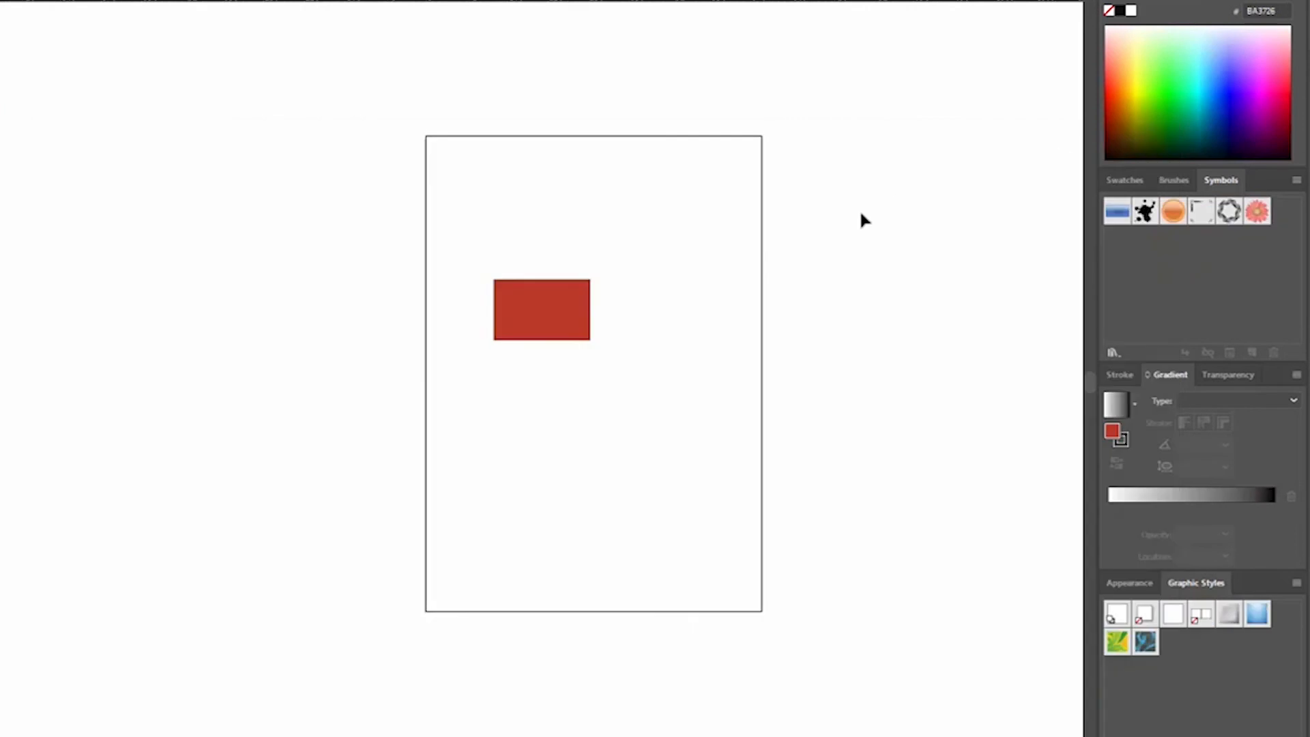
# Turn on Open Documents As Tabs in the User Interface preferences
pyautogui.hotkey('ctrl', 'k')
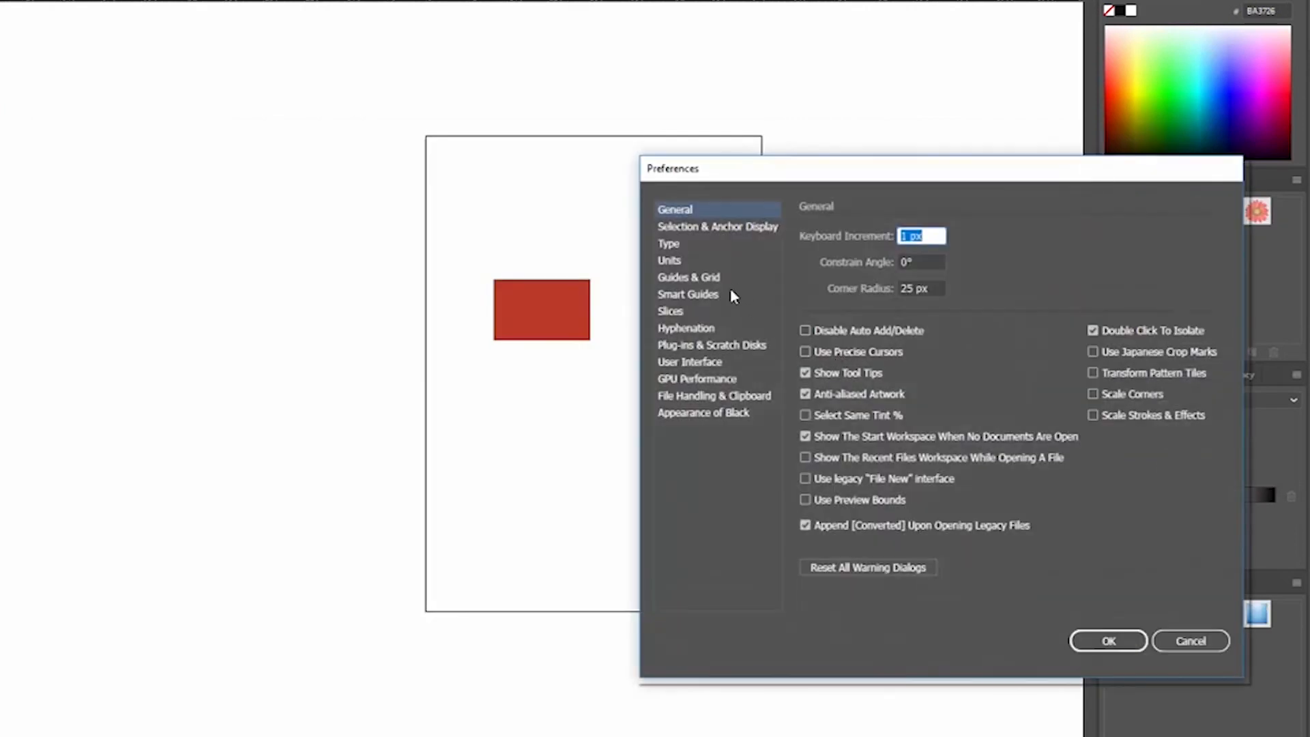
pyautogui.click(712, 361)
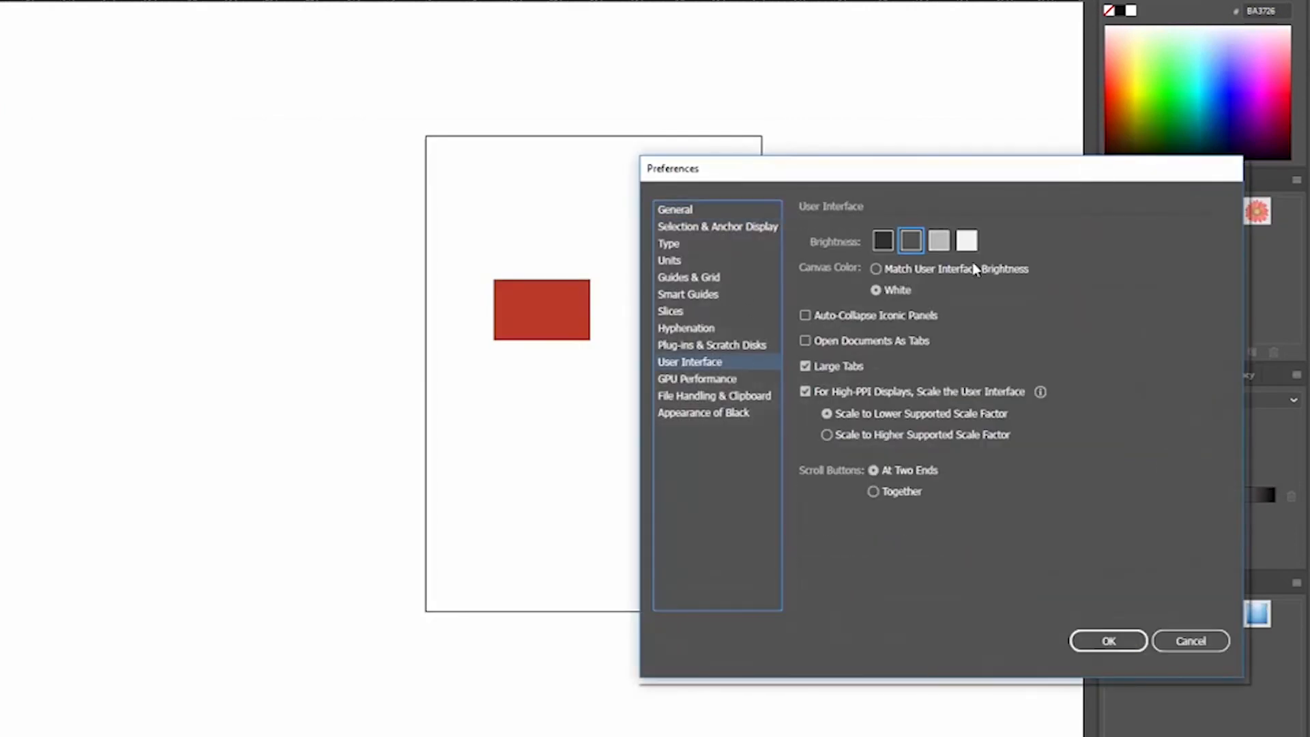
pyautogui.click(824, 343)
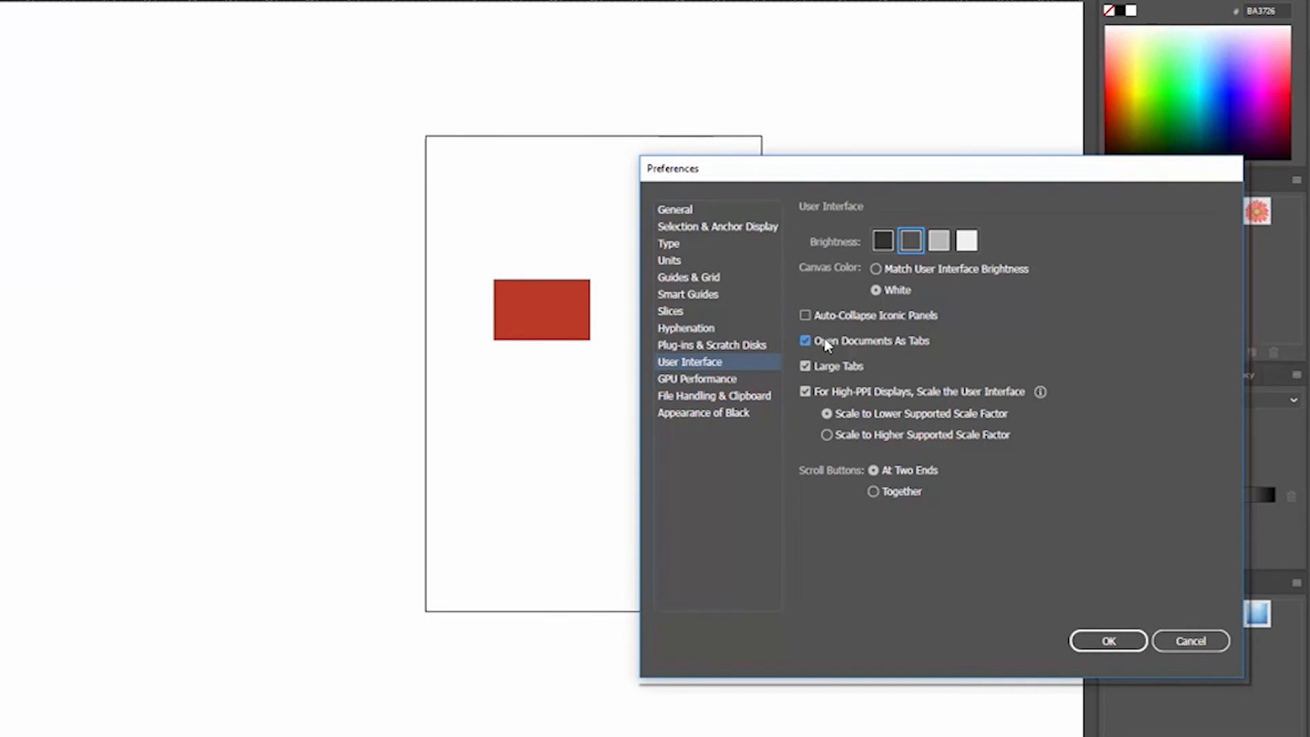
# Review the GPU Performance, File Handling & Clipboard, Appearance of Black, Units, Type and Selection & Anchor Display preferences, and accept the settings
pyautogui.click(745, 376)
pyautogui.click(735, 403)
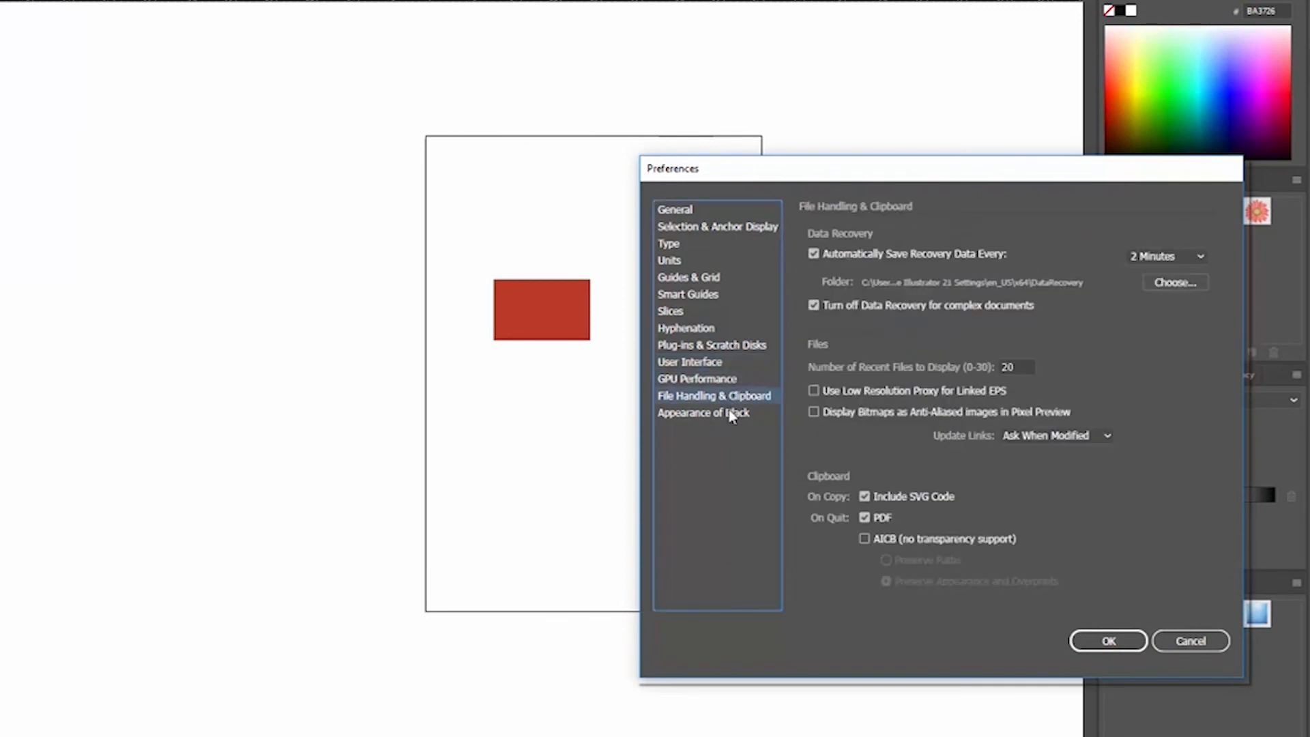
pyautogui.click(731, 415)
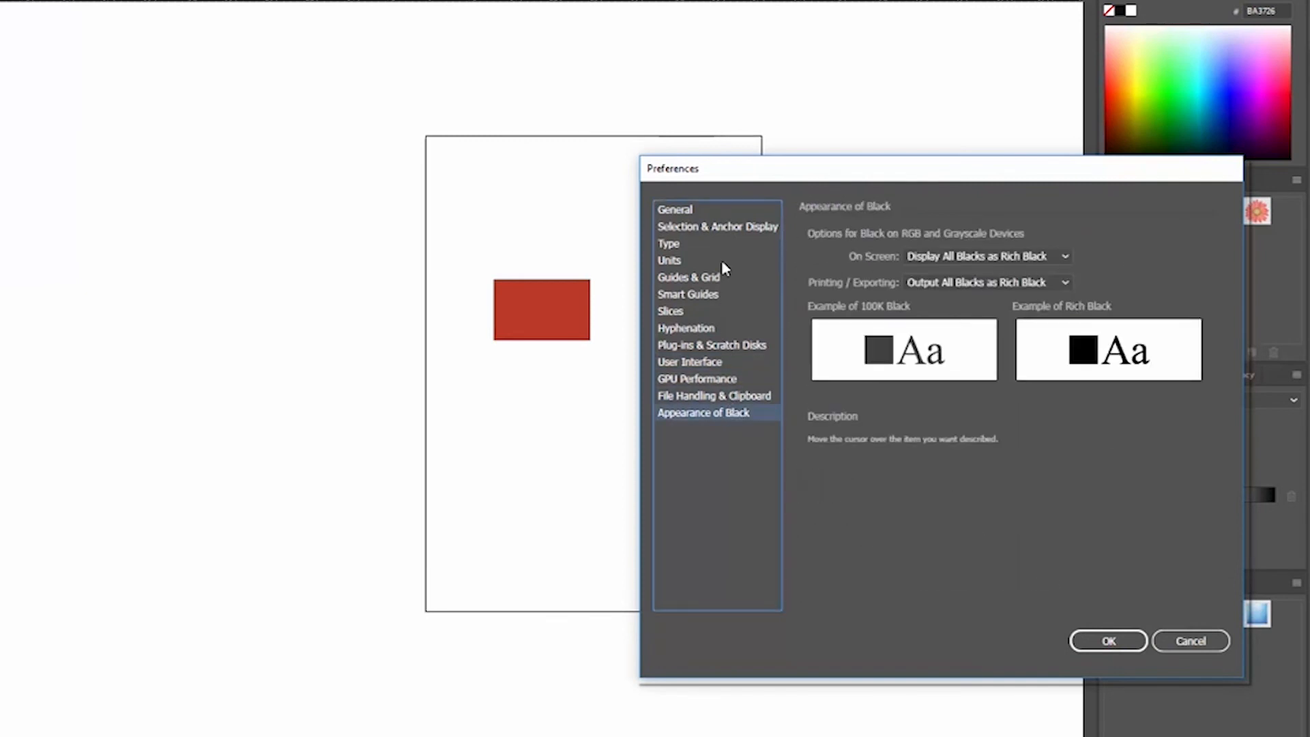
pyautogui.click(686, 258)
pyautogui.click(689, 248)
pyautogui.click(714, 229)
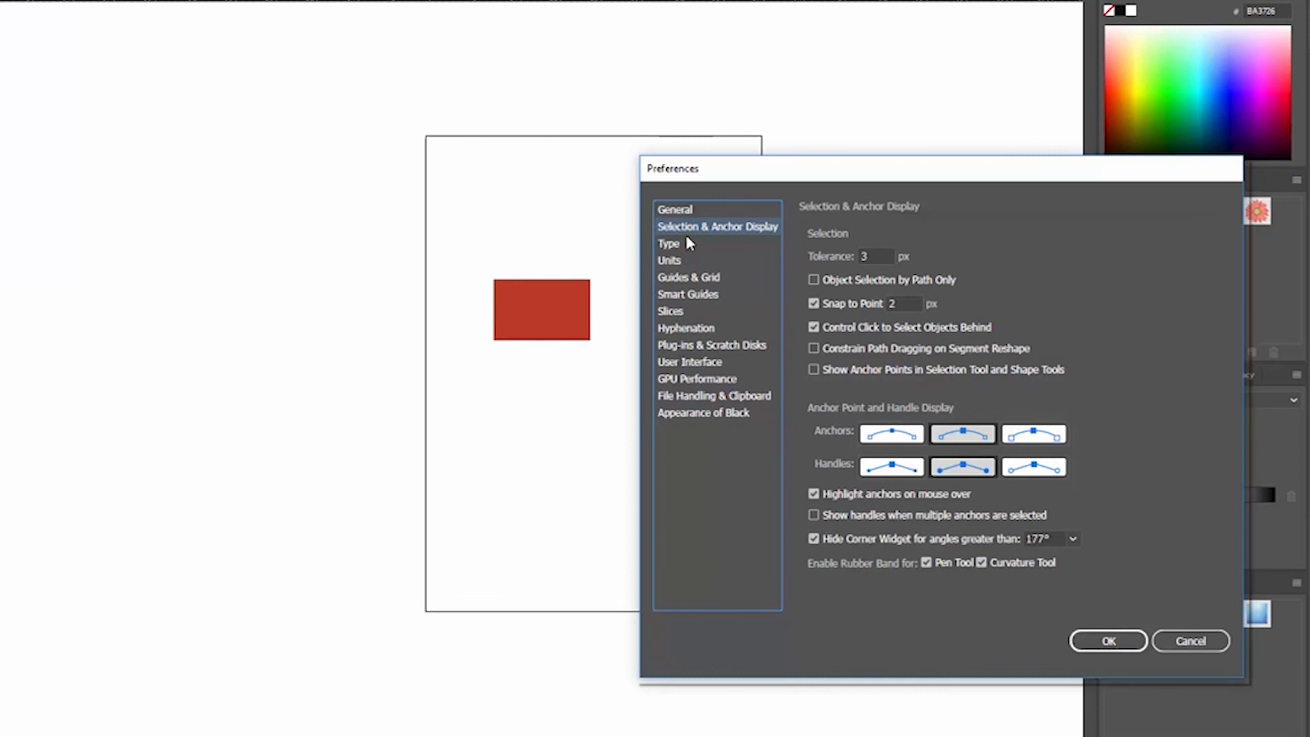
pyautogui.click(693, 242)
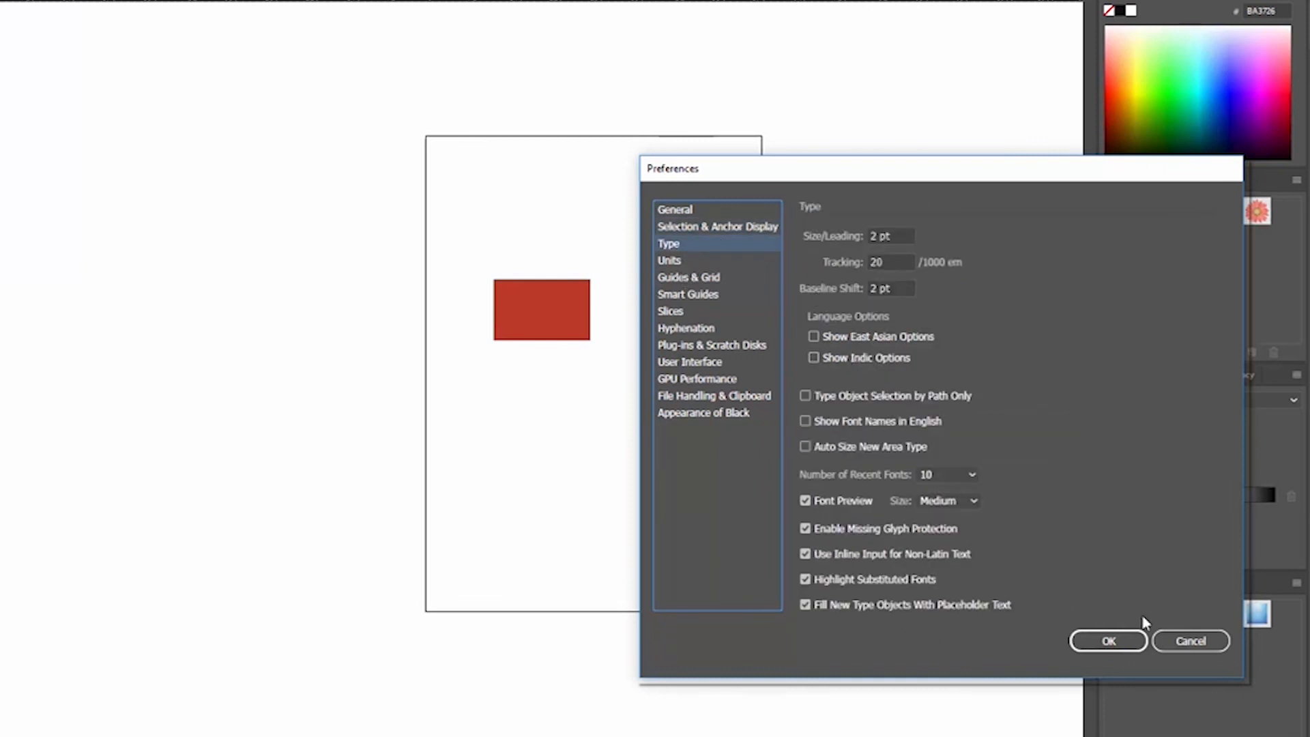
pyautogui.click(1127, 641)
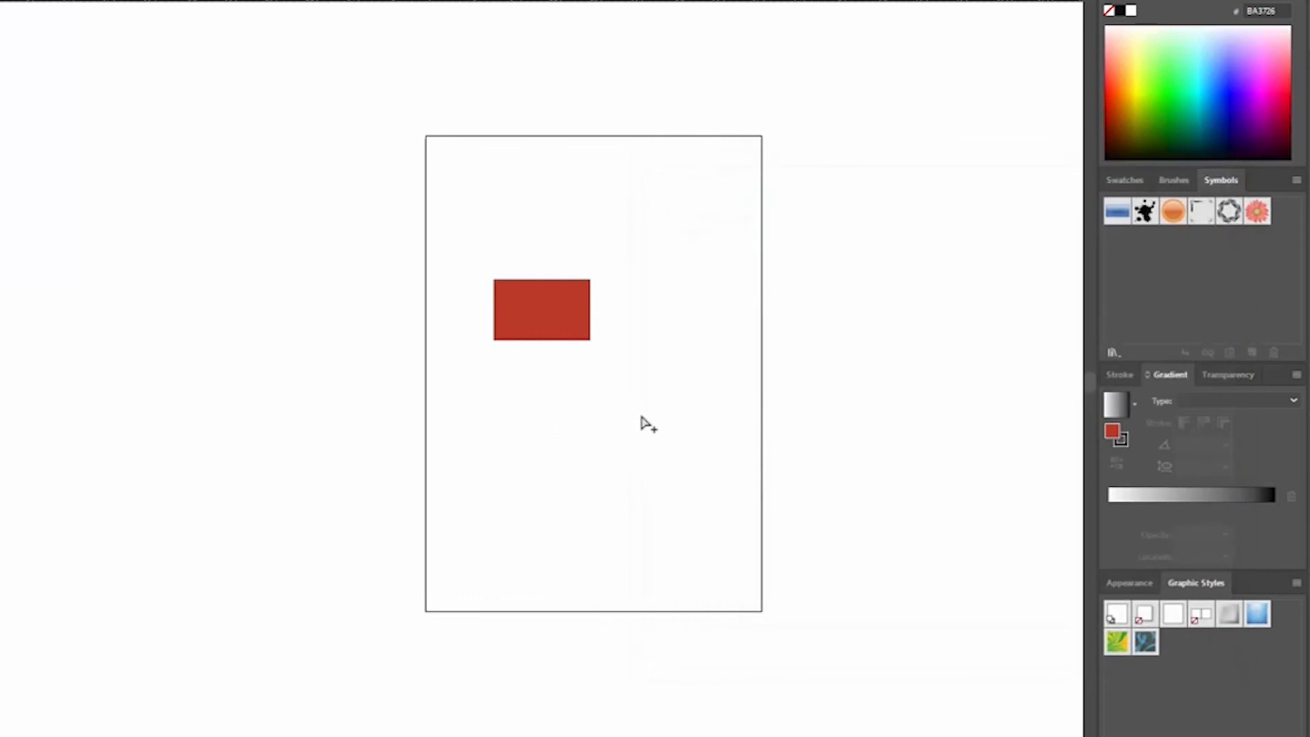
pyautogui.scroll(2, 622, 396)
pyautogui.scroll(-1, 593, 423)
pyautogui.moveTo(593, 424); pyautogui.dragTo(515, 423)
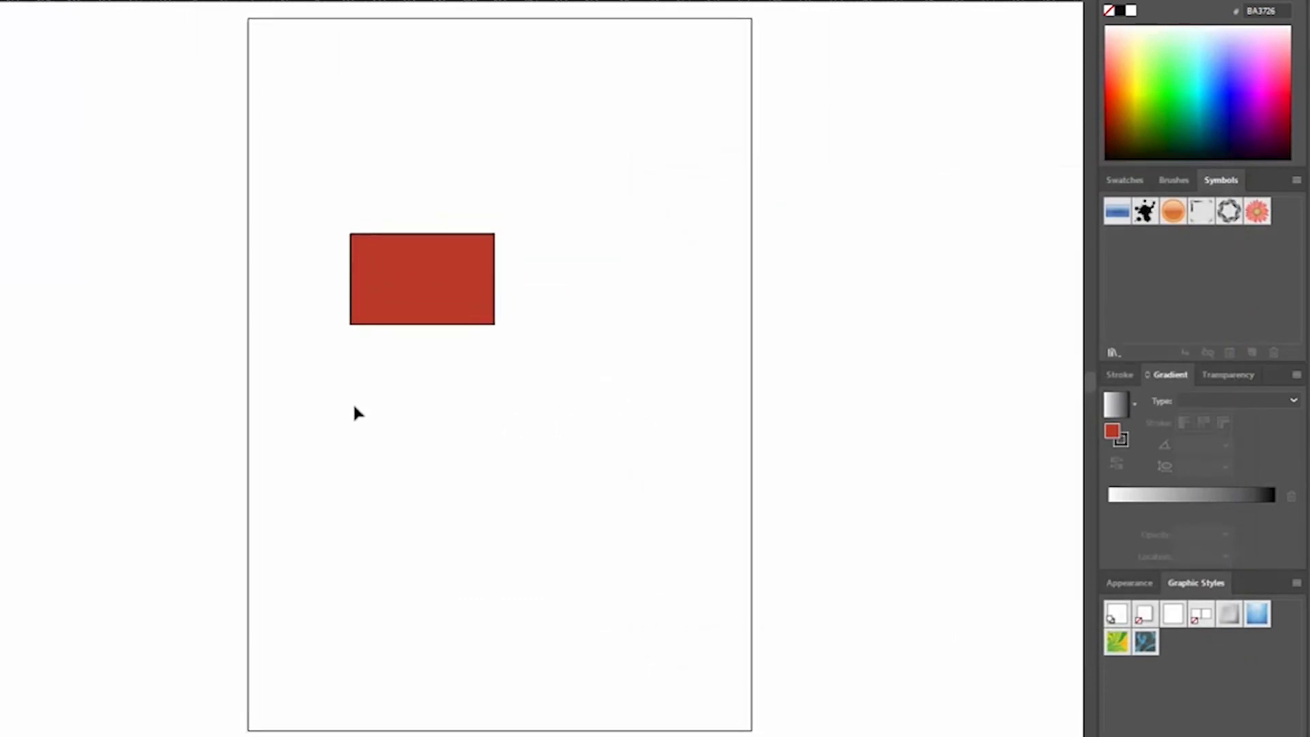